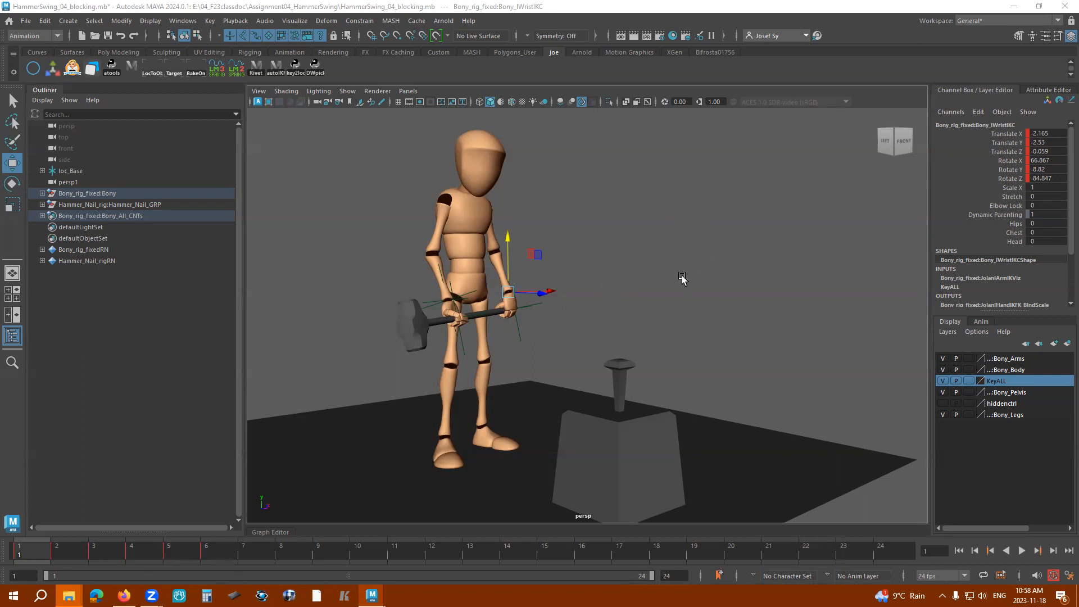
- Display the rig controls in the viewport and raise the left wrist IK control to Translate Y -2.252
mouse_move(629, 289)
left_mouse_down("alt")
mouse_move(590, 302)
mouse_move(650, 294)
mouse_move(640, 295)
left_mouse_up("alt")
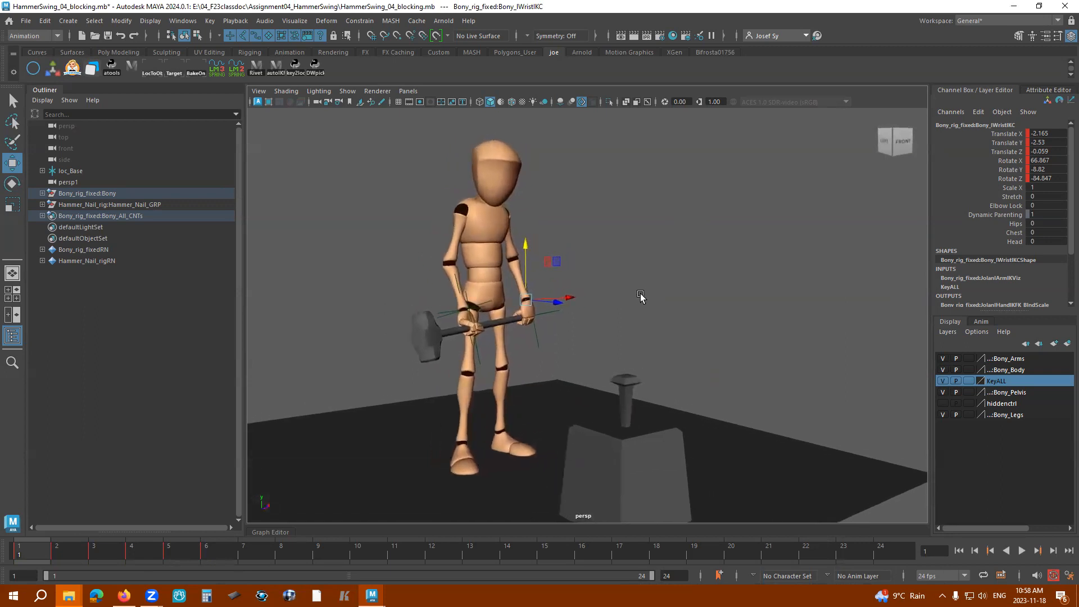
left_click_drag(626, 331, 518, 332, "alt")
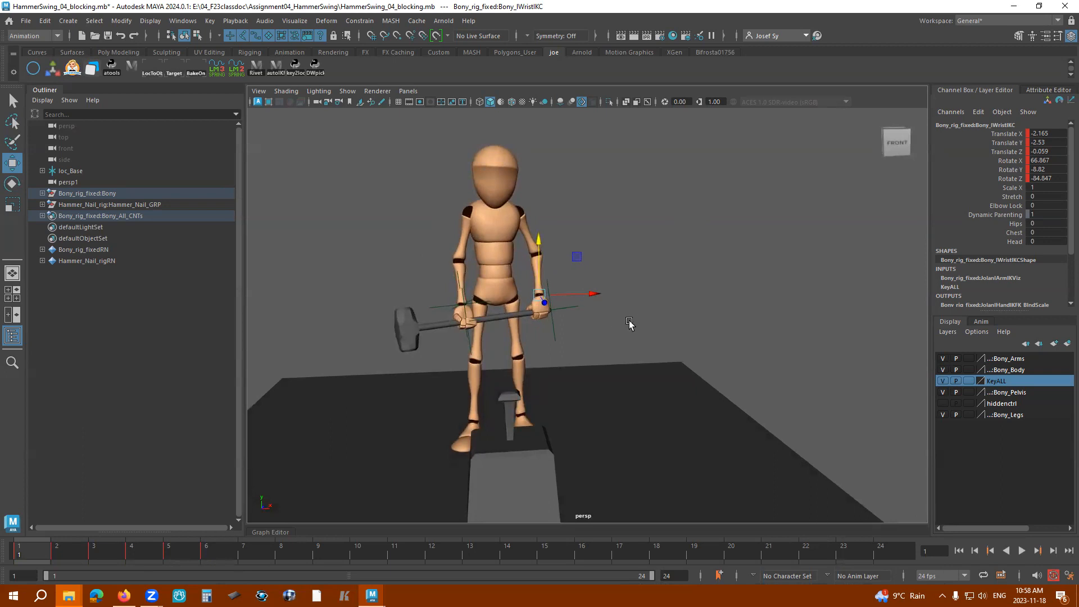
key("alt+1")
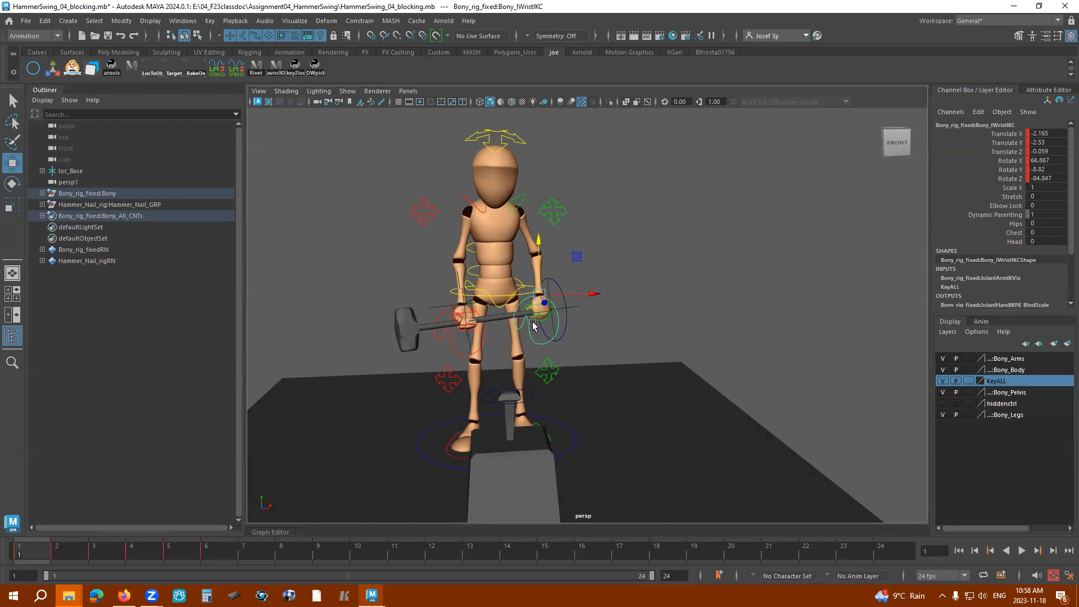
left_click_drag(540, 275, 503, 266)
key("e")
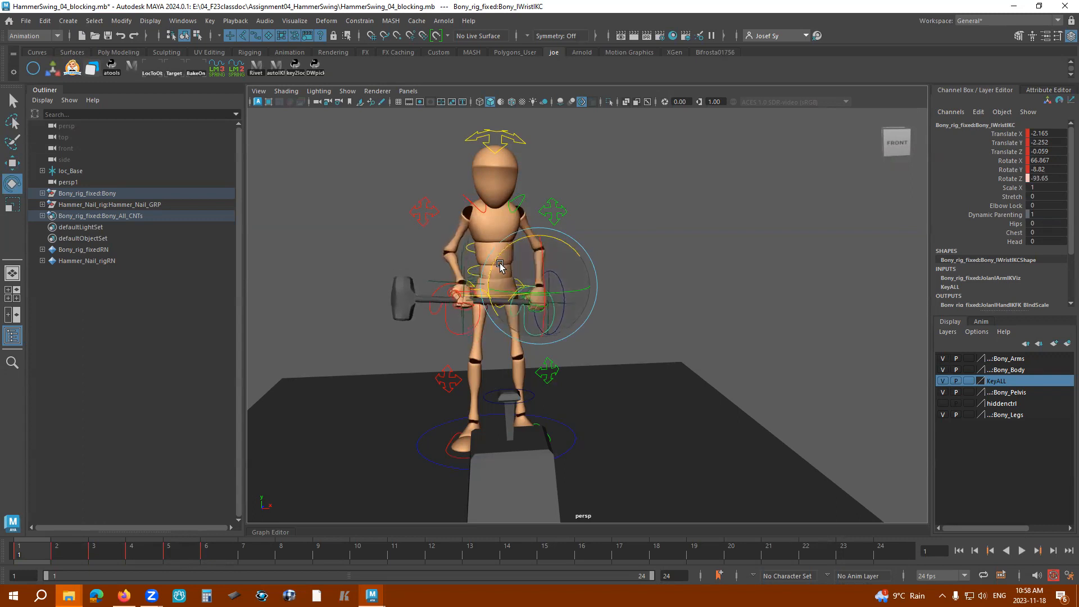
key("ctrl+z")
left_click(453, 340)
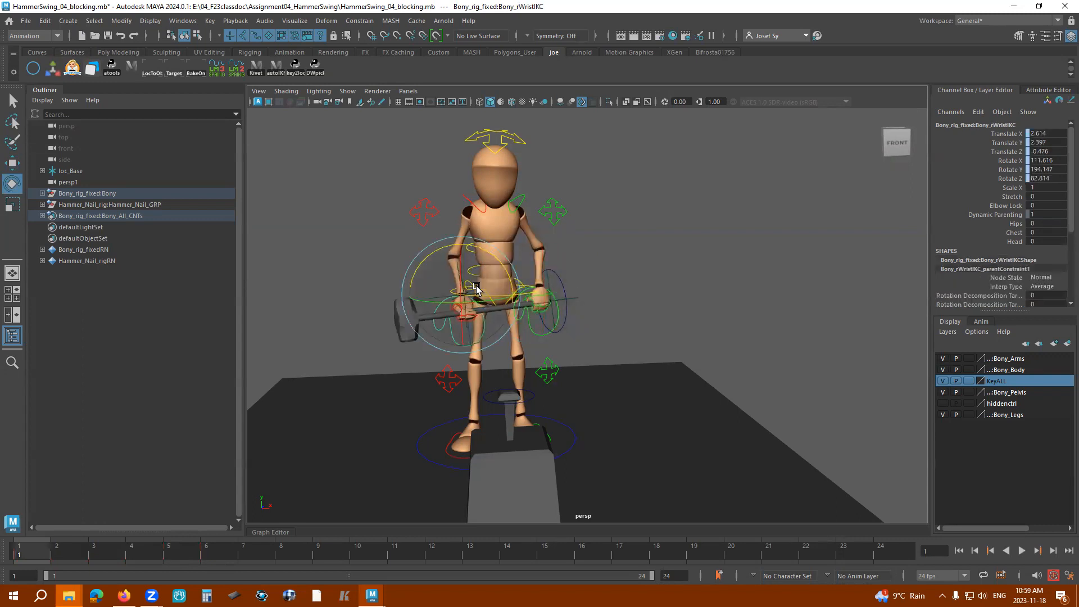
left_click(558, 317)
key("w")
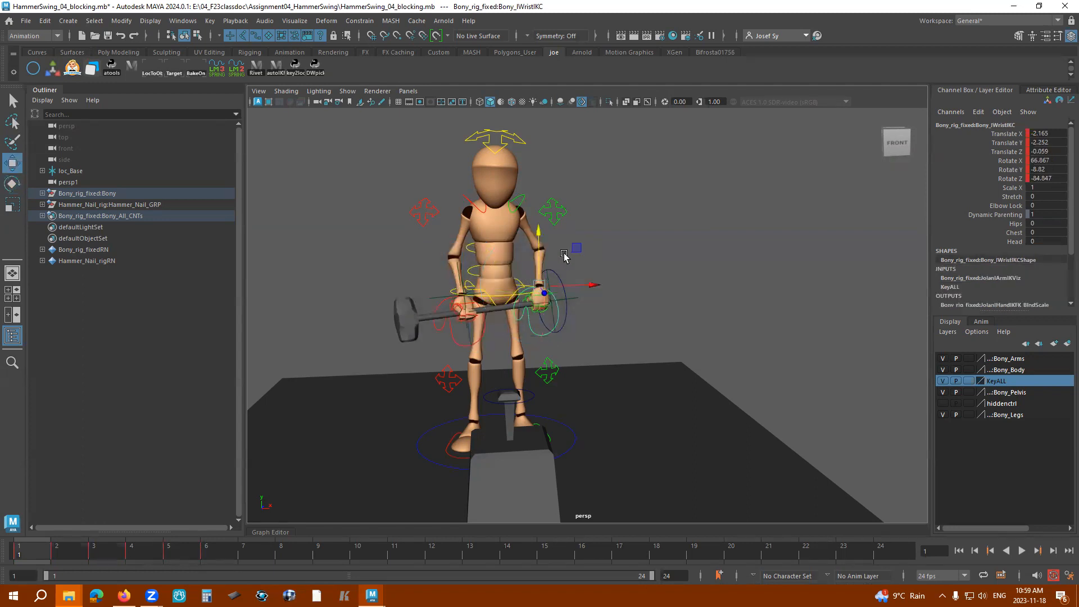
mouse_move(573, 249)
middle_mouse_down()
mouse_move(568, 224)
mouse_move(583, 238)
mouse_move(569, 248)
middle_mouse_up()
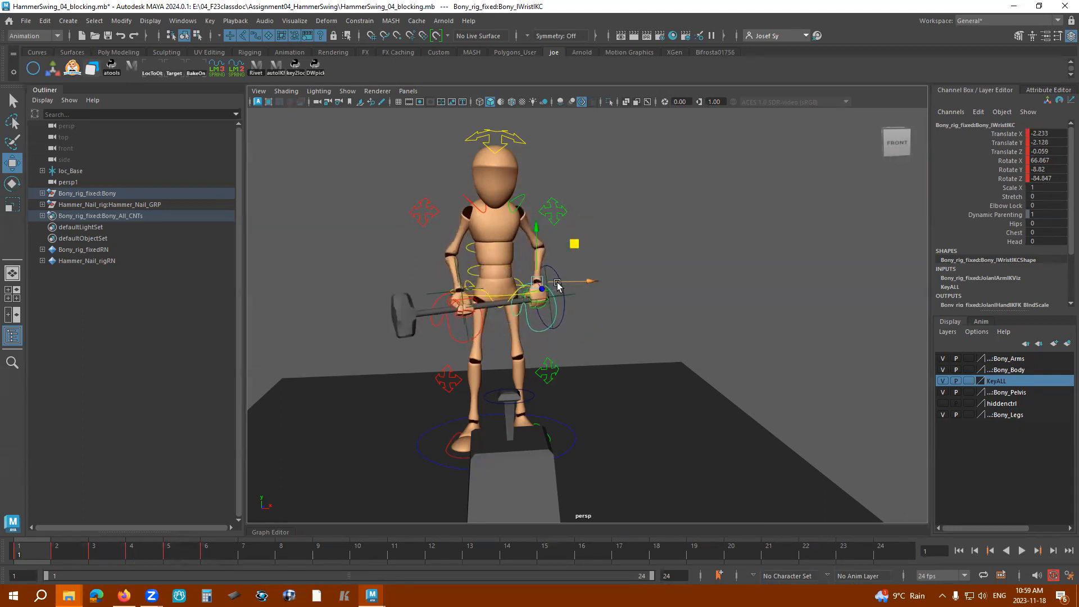
key("ctrl+z")
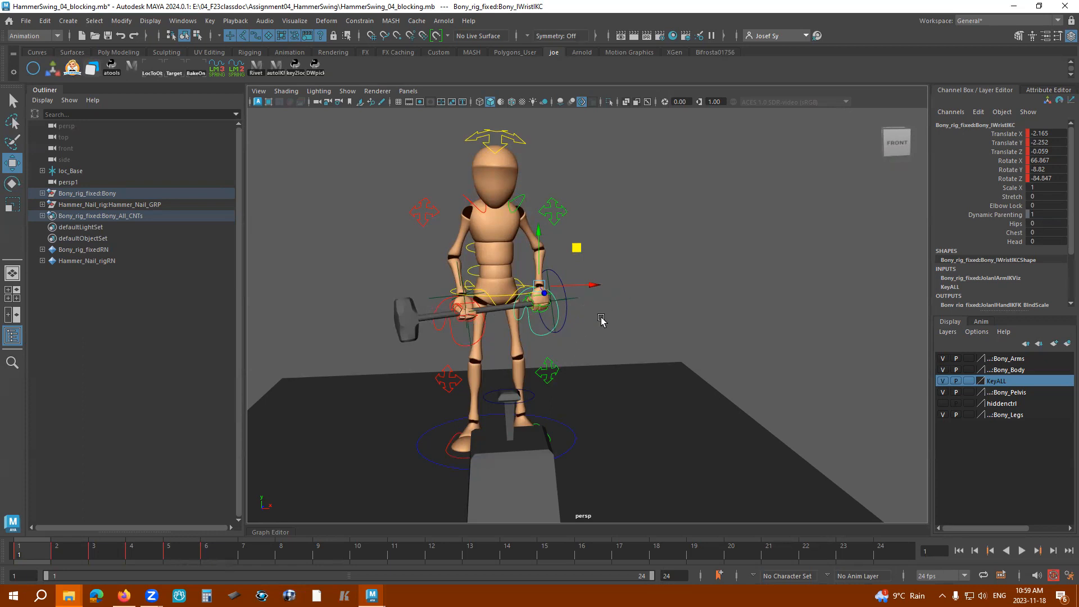
- Play and scrub through the blocked hammer swing poses on frames 1 to 5, examining them from several angles
mouse_move(599, 319)
left_mouse_down("alt")
mouse_move(643, 315)
mouse_move(600, 320)
left_mouse_up("alt")
mouse_move(30, 553)
left_mouse_down()
mouse_move(194, 548)
mouse_move(48, 549)
left_mouse_up()
left_click(17, 553)
left_click_drag(618, 316, 497, 325, "alt")
left_click_drag(657, 296, 830, 294, "alt")
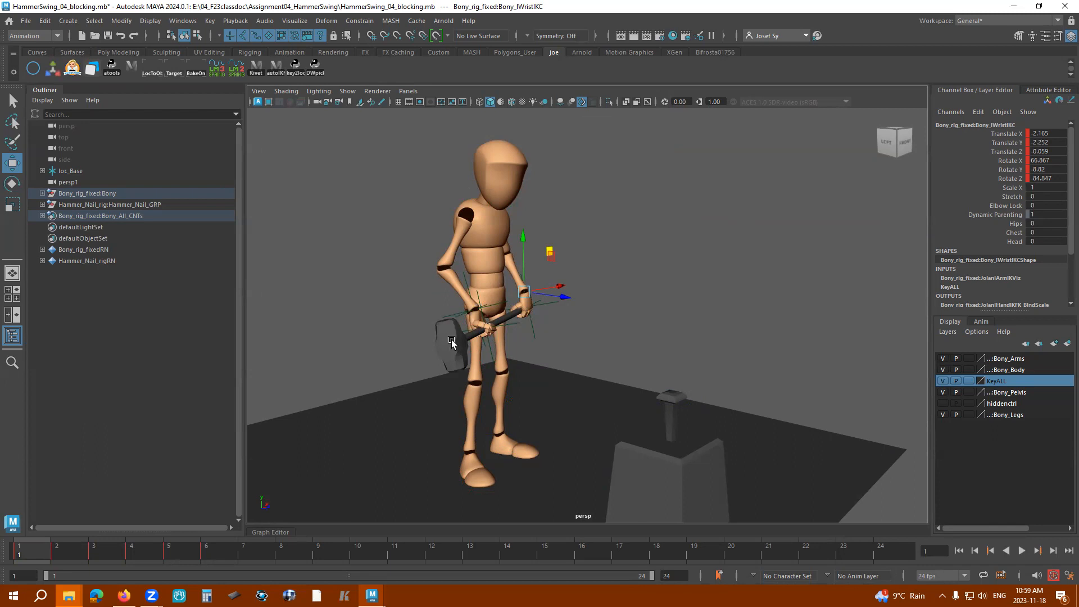
key("alt+v")
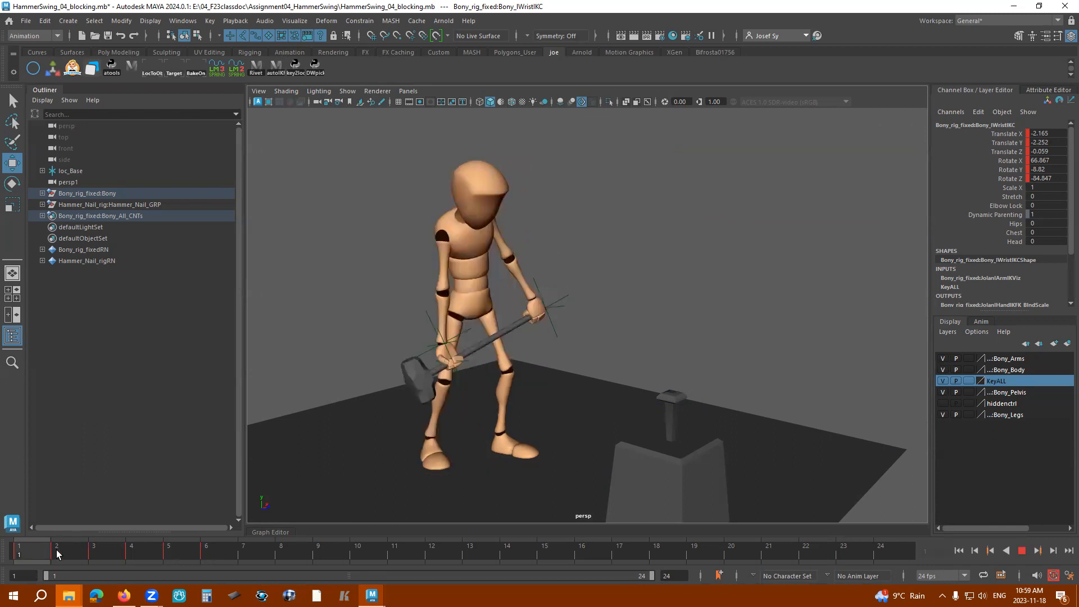
left_click_drag(89, 548, 170, 538)
left_click_drag(664, 265, 431, 366, "alt")
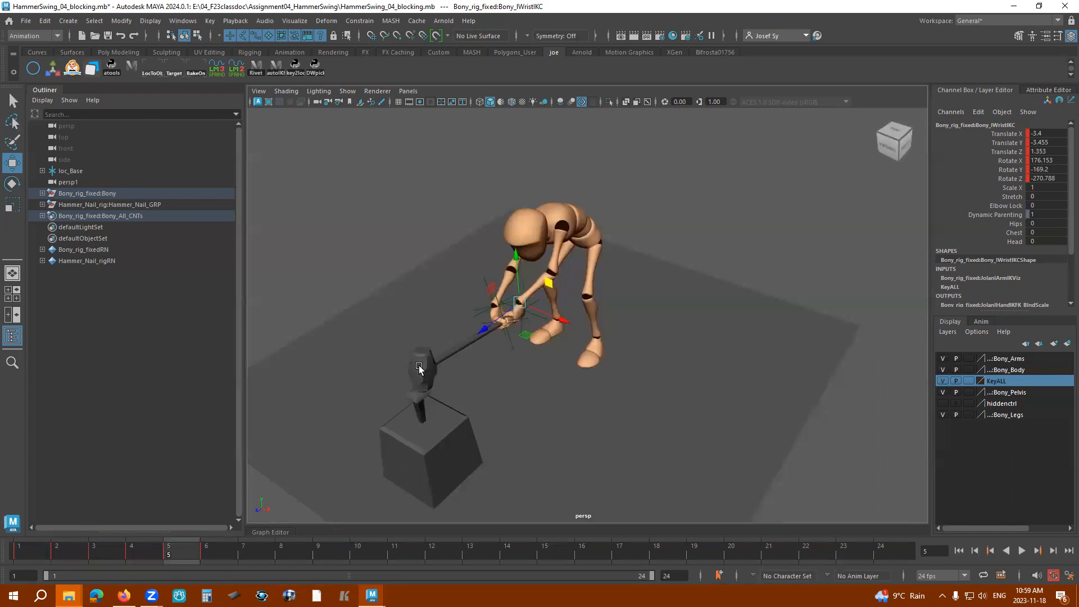
left_click_drag(486, 374, 467, 356, "alt")
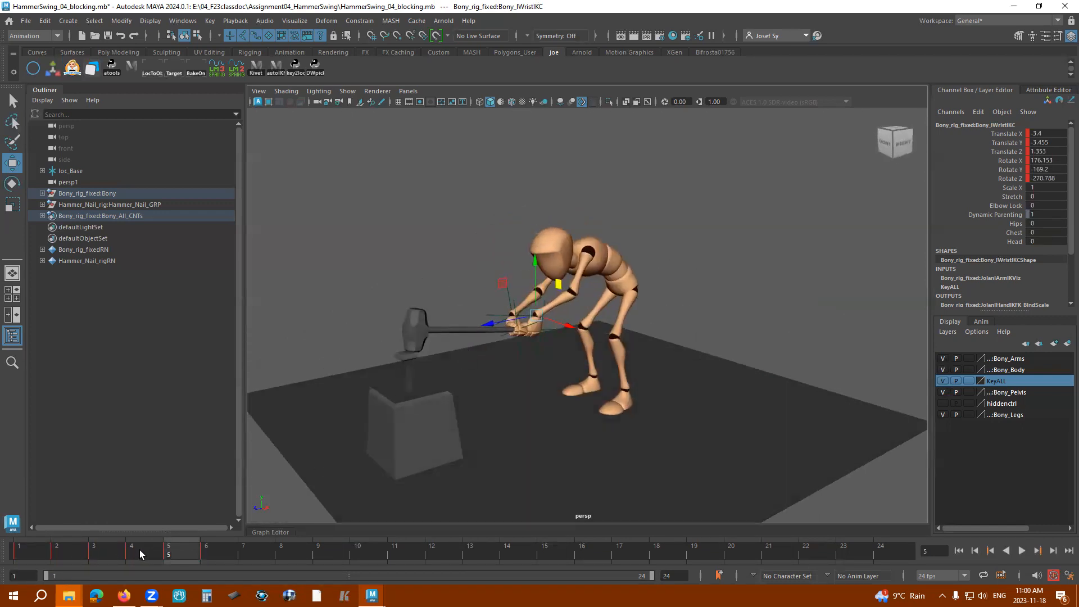
key("alt+v")
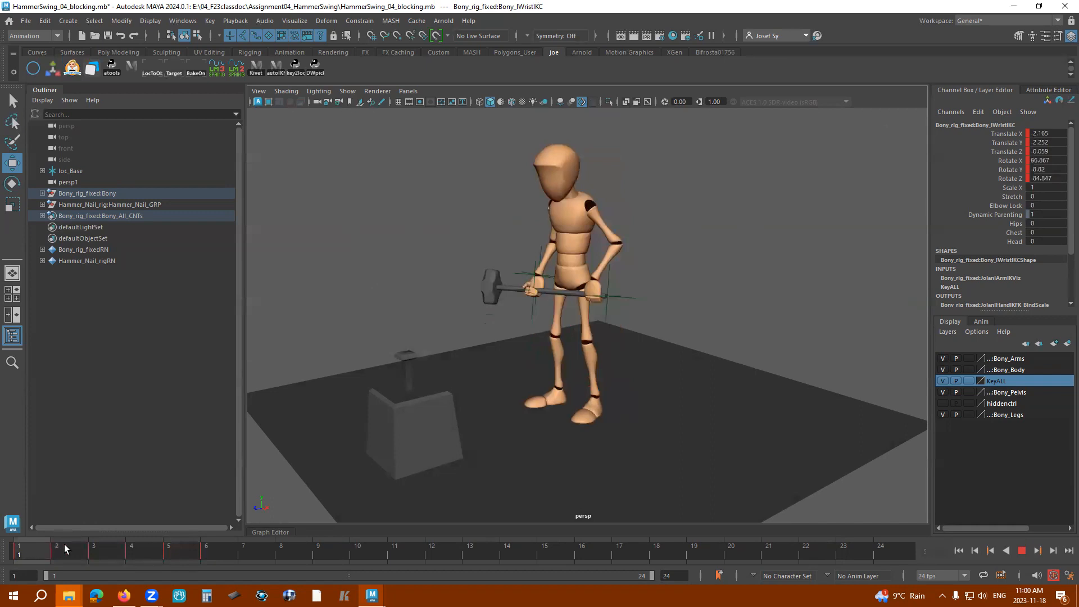
left_click_drag(115, 551, 19, 552)
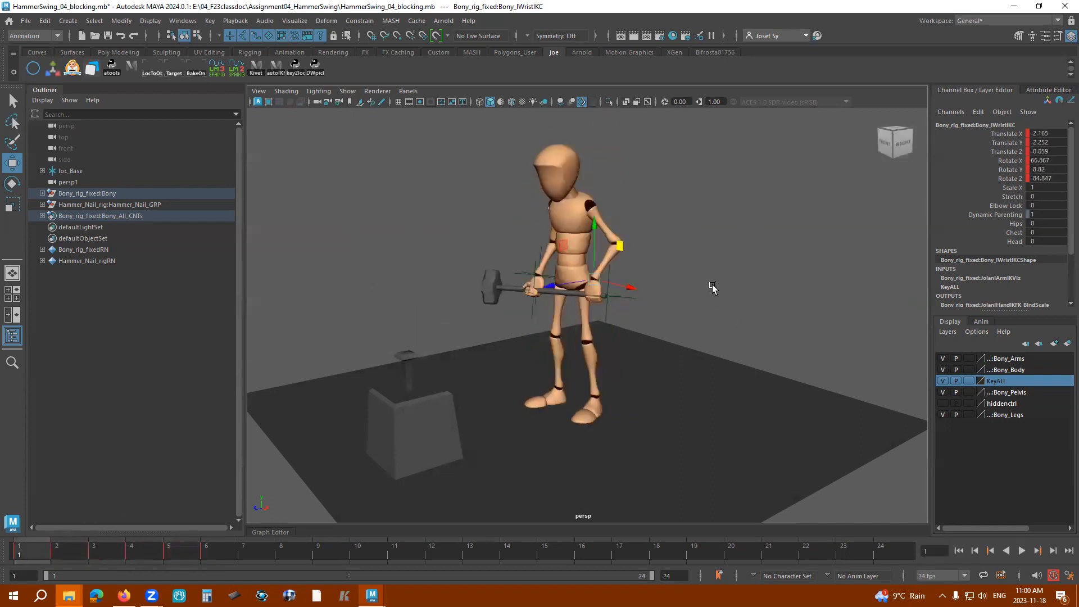
- Switch to the other Maya window with the HammerSwing_01_OptimizeRig scene and bring the character's arm controls into view
mouse_move(371, 596)
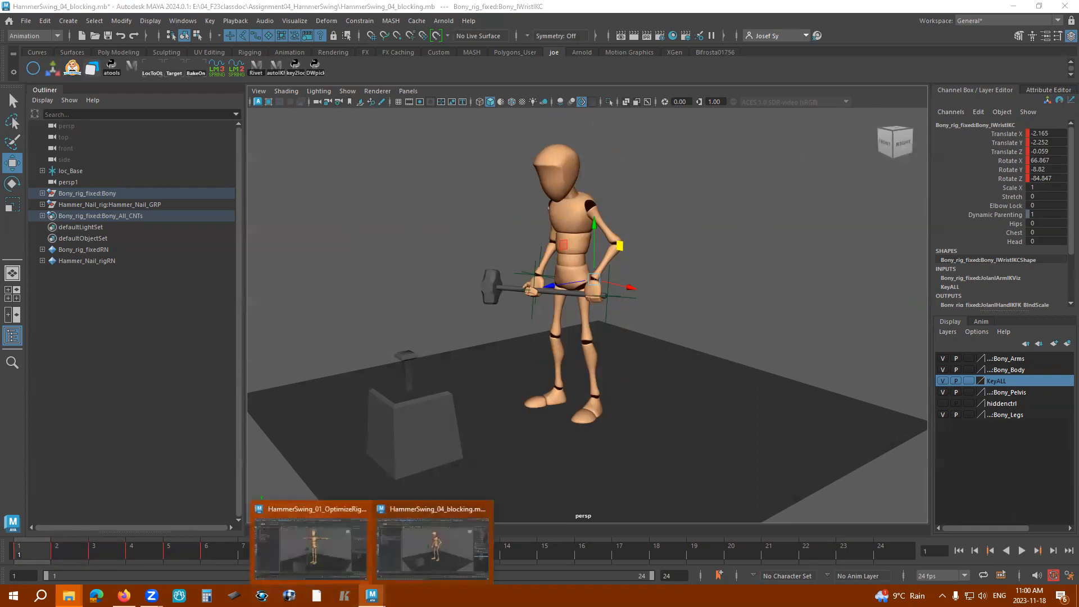
left_click(326, 547)
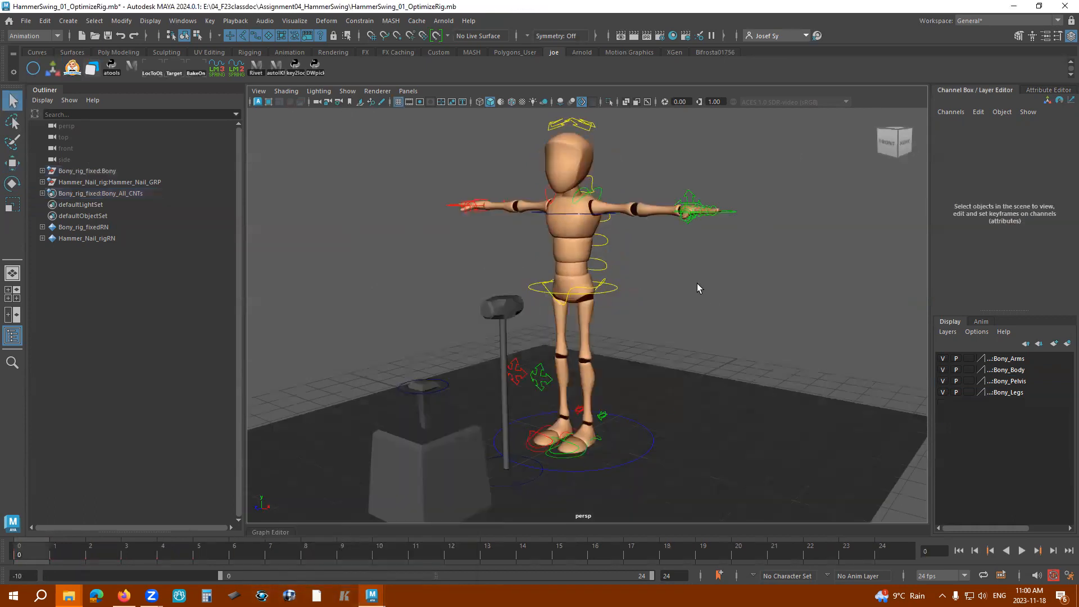
left_click_drag(743, 294, 547, 264, "alt")
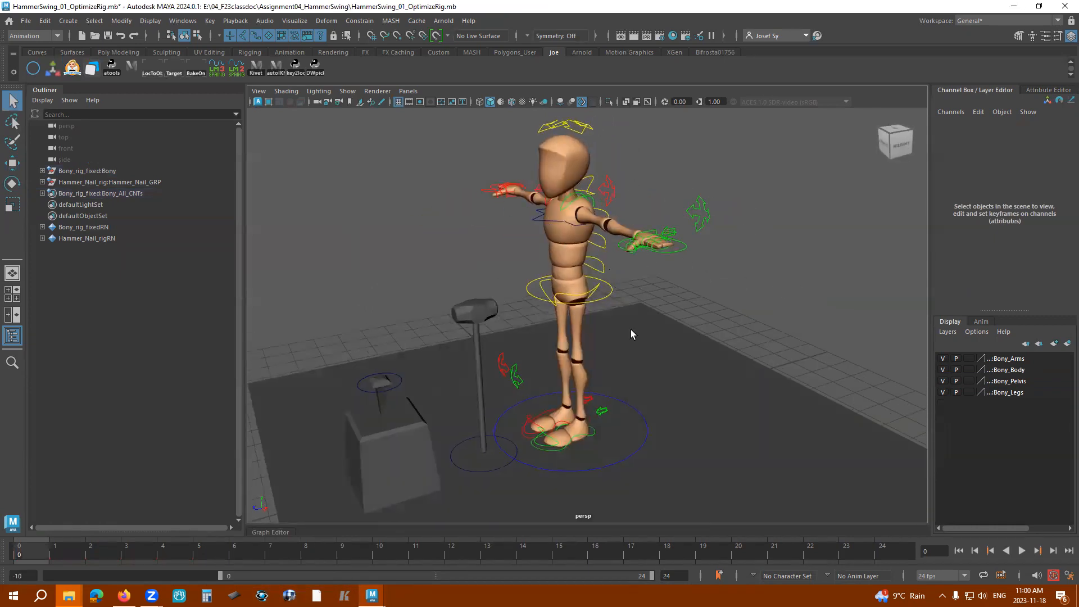
left_click_drag(710, 353, 674, 332, "alt")
- Select the IK/FK switch controls of both arms and both legs on the Bony rig
left_click_drag(629, 168, 611, 249)
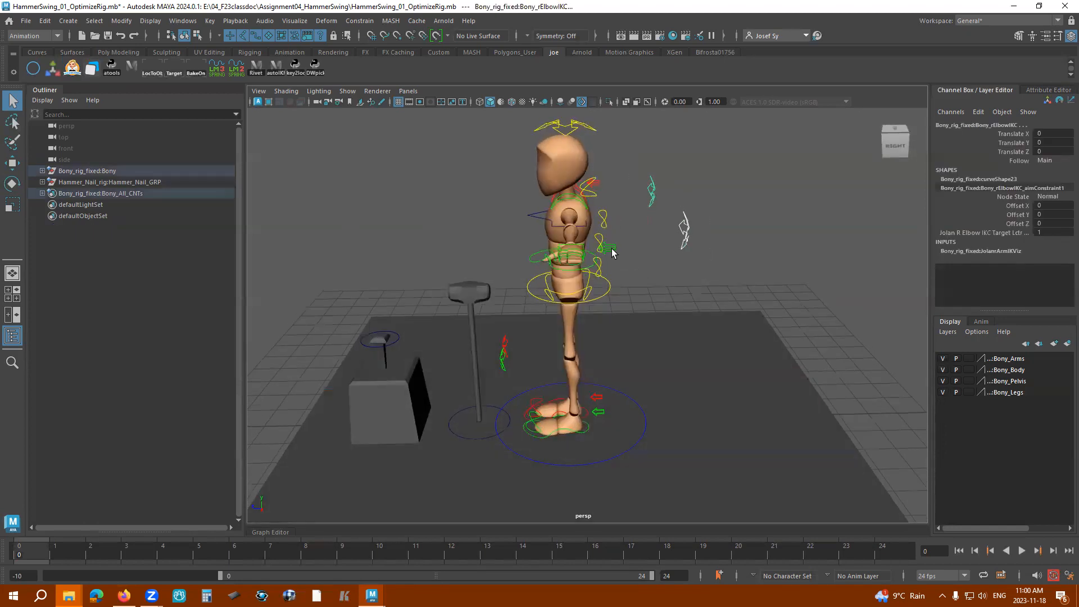
left_click(612, 248)
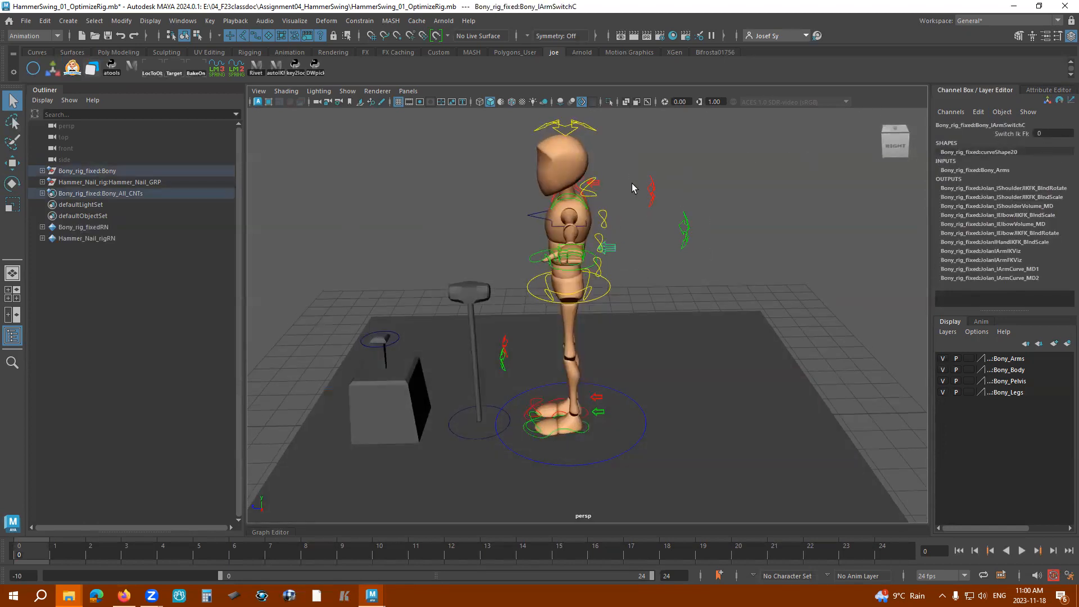
left_click(608, 248)
left_click_drag(665, 349, 648, 353, "alt")
left_click(599, 412)
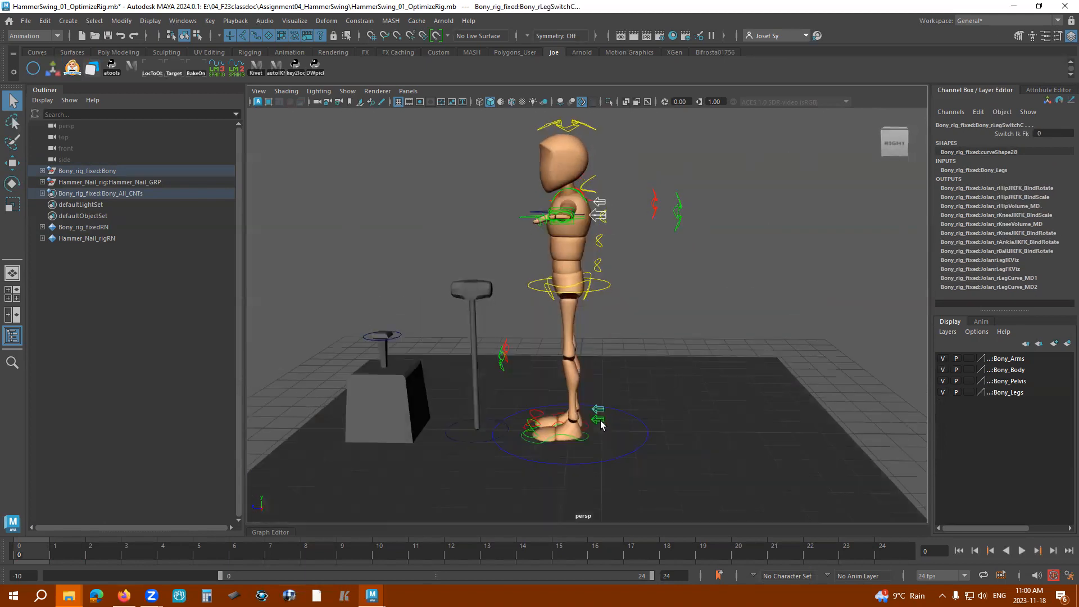
- Add both toe IK controls and the spine top IK control to the selection of switch controls
left_click_drag(684, 312, 573, 323, "alt")
left_click(539, 415)
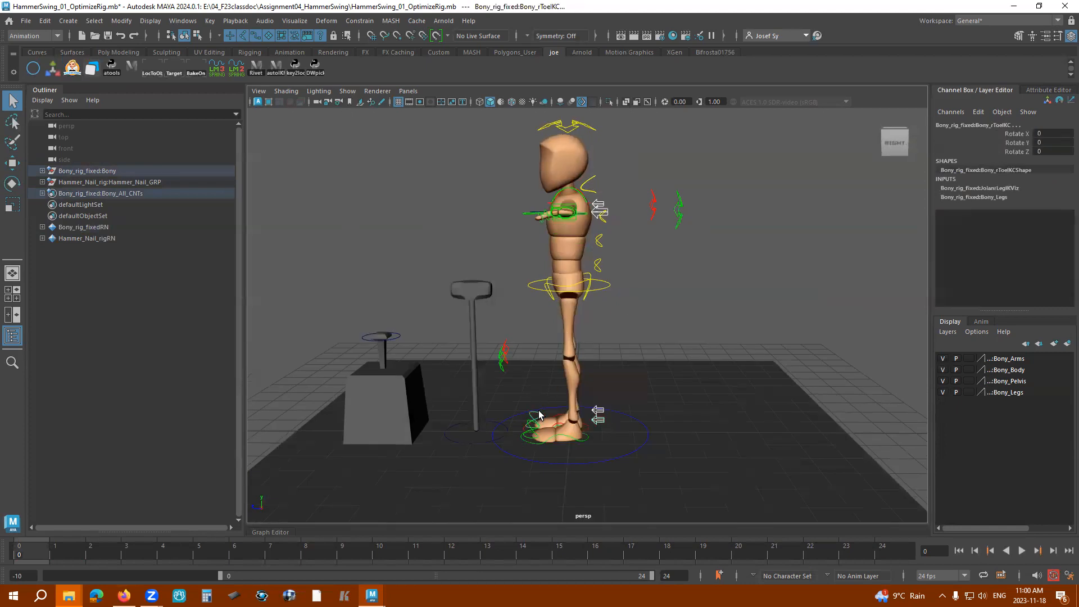
left_click(532, 434)
left_click_drag(631, 270, 572, 252, "alt")
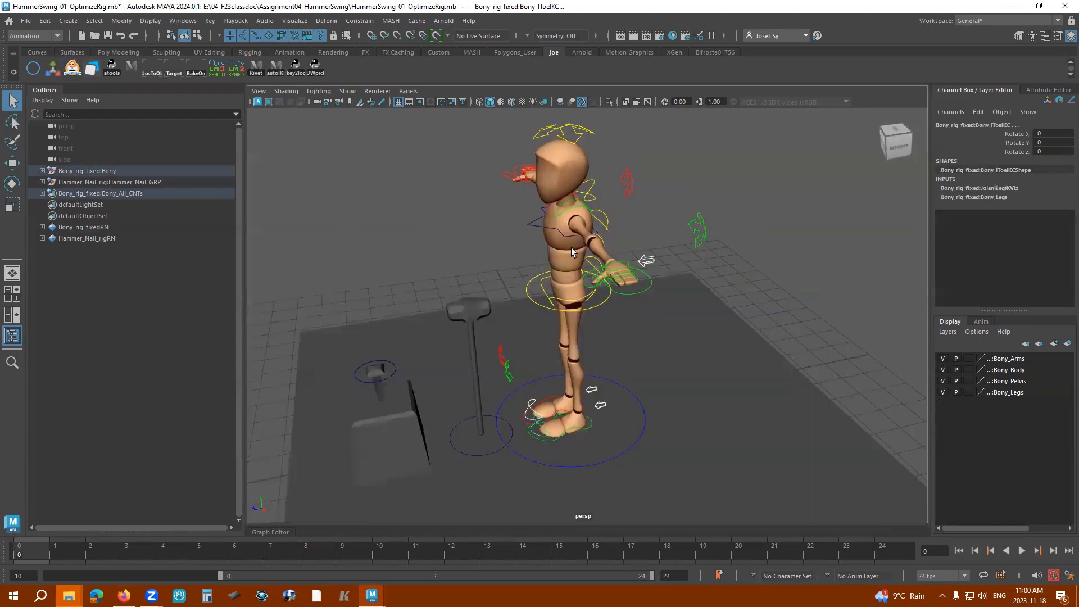
left_click(536, 227)
- Create two new display layers from the selected switch, toe and spine top controls
left_click_drag(726, 289, 553, 383, "alt")
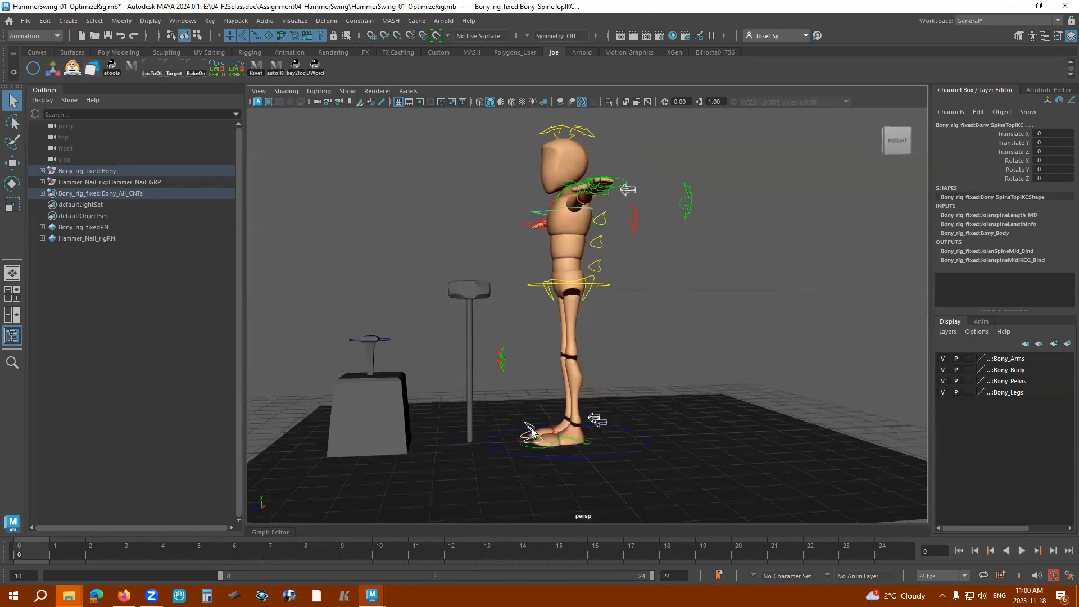
left_click_drag(664, 341, 639, 353, "alt")
left_click(1068, 344)
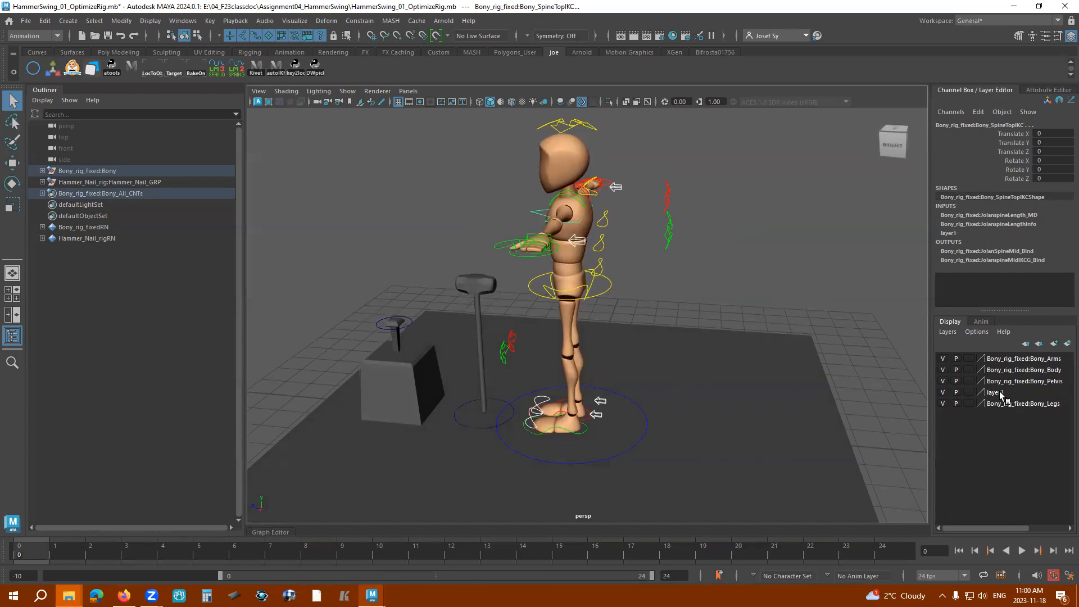
left_click(1068, 342)
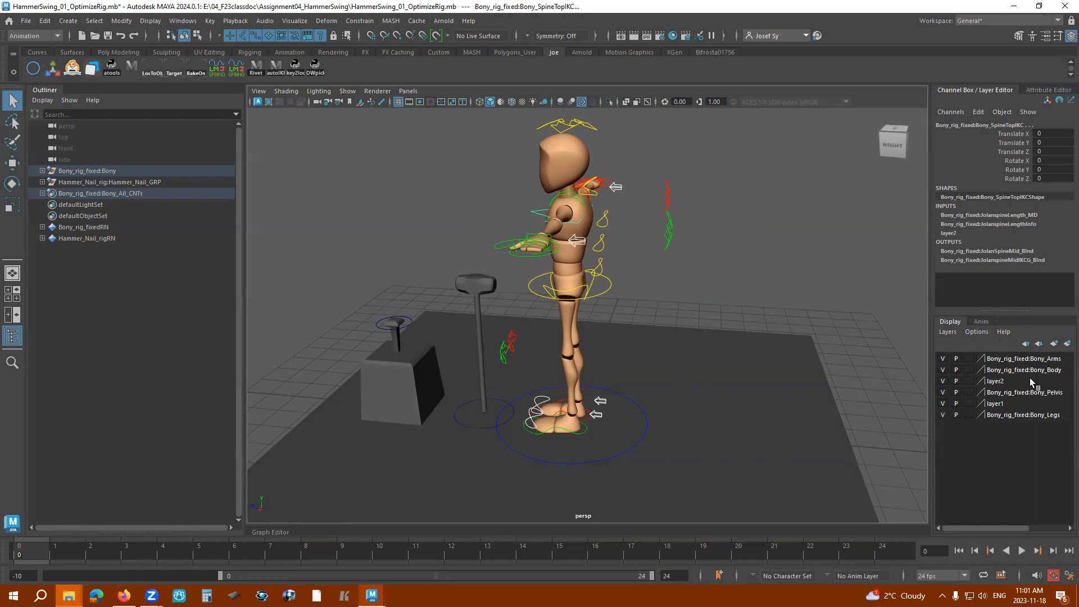
- Rename the display layer layer2 to hidden_ctrls and turn off its visibility
left_click(996, 381)
right_click(998, 385)
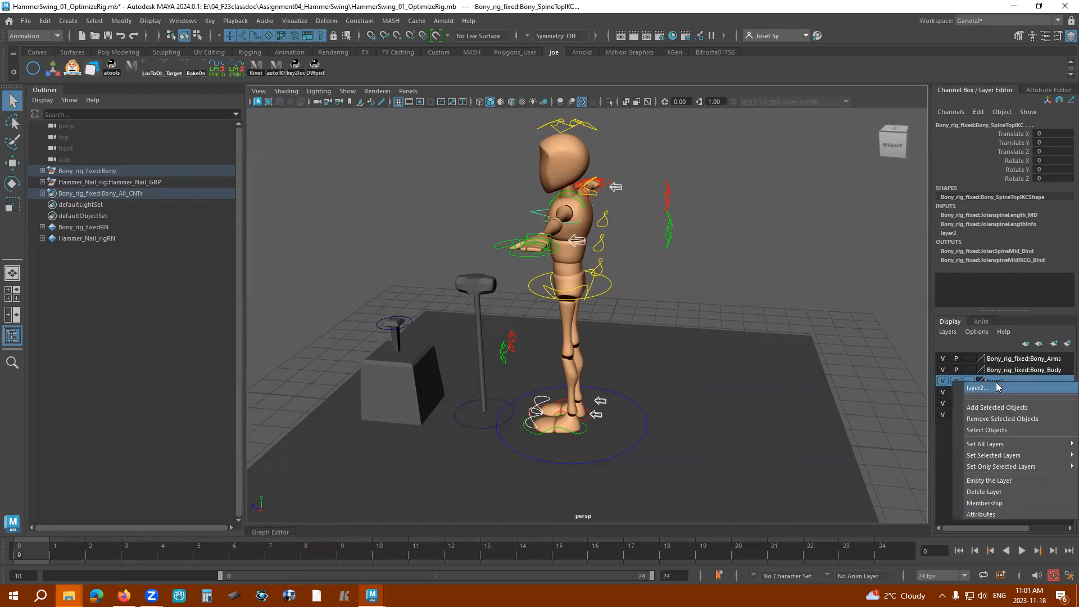
left_click(994, 389)
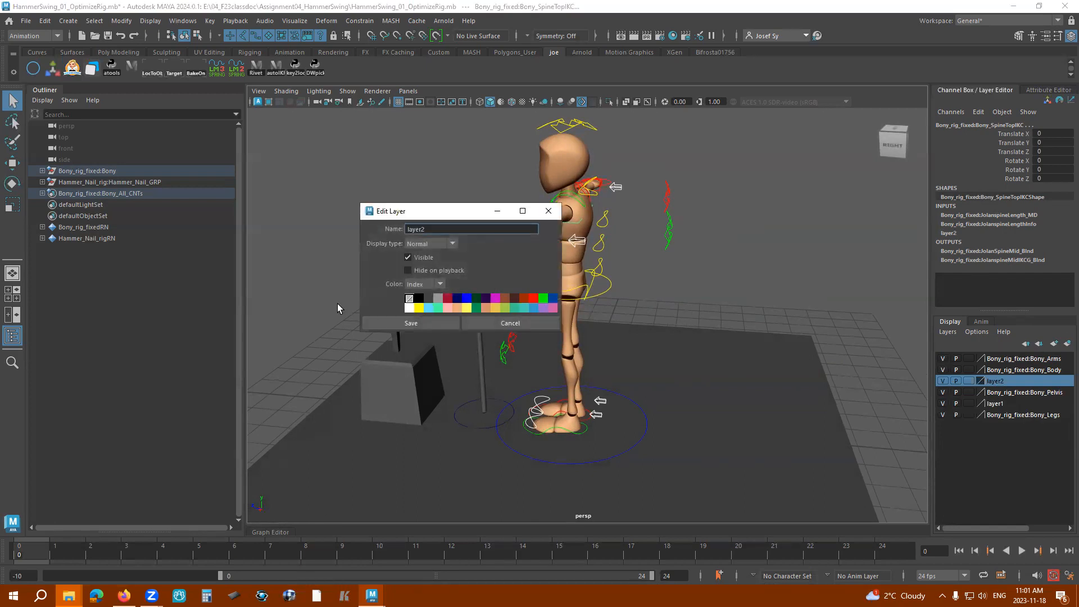
left_click_drag(434, 228, 397, 229)
left_click(431, 321)
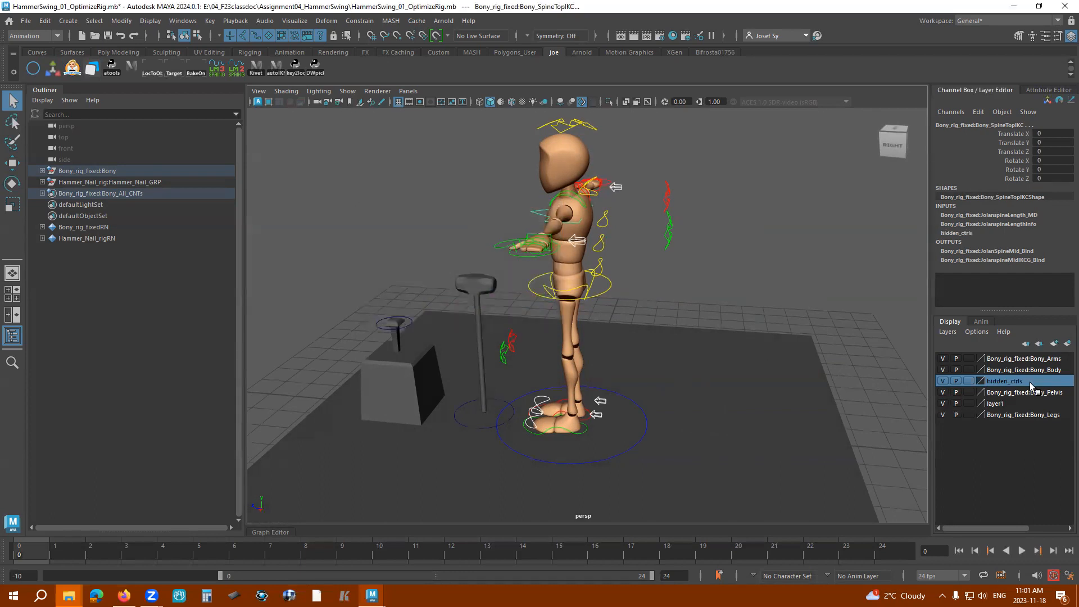
left_click(944, 382)
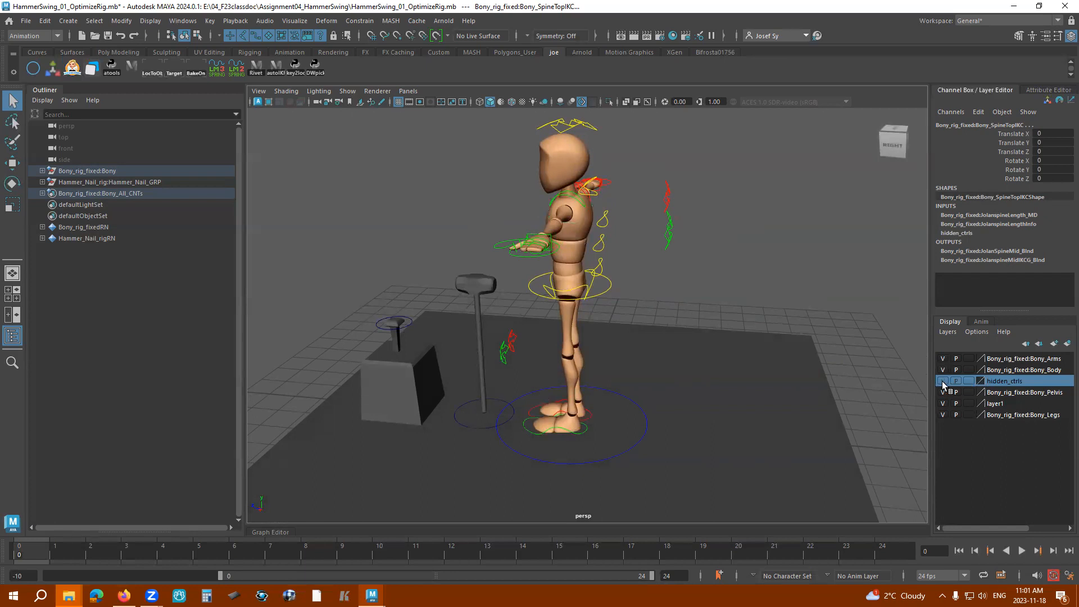
- Try to select all the remaining visible rig controls at once, then clear the selection
left_click_drag(712, 289, 755, 349, "alt")
left_click_drag(522, 161, 672, 390)
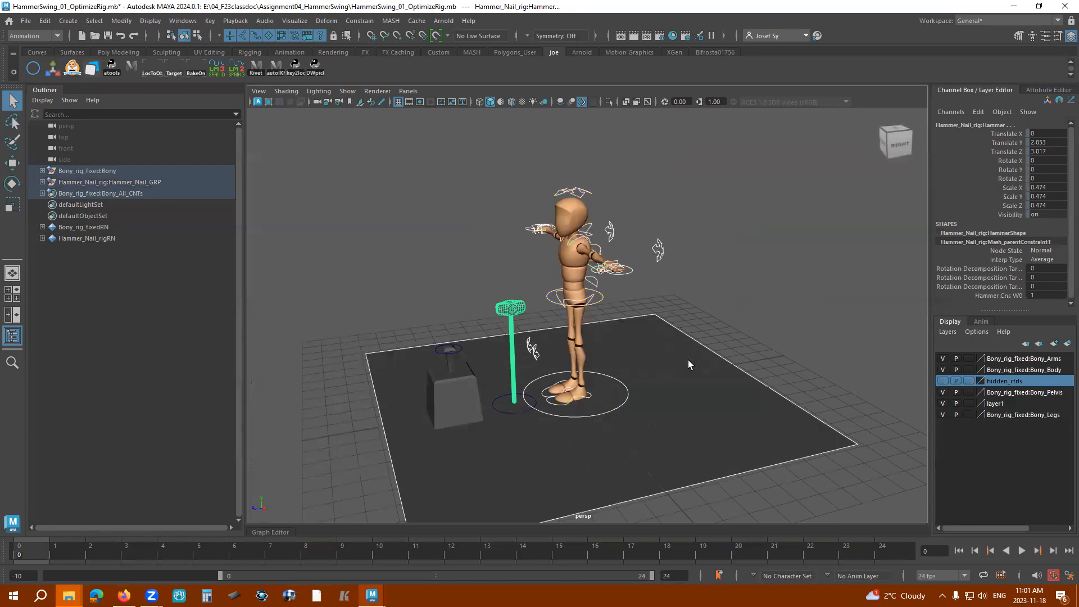
left_click(534, 221)
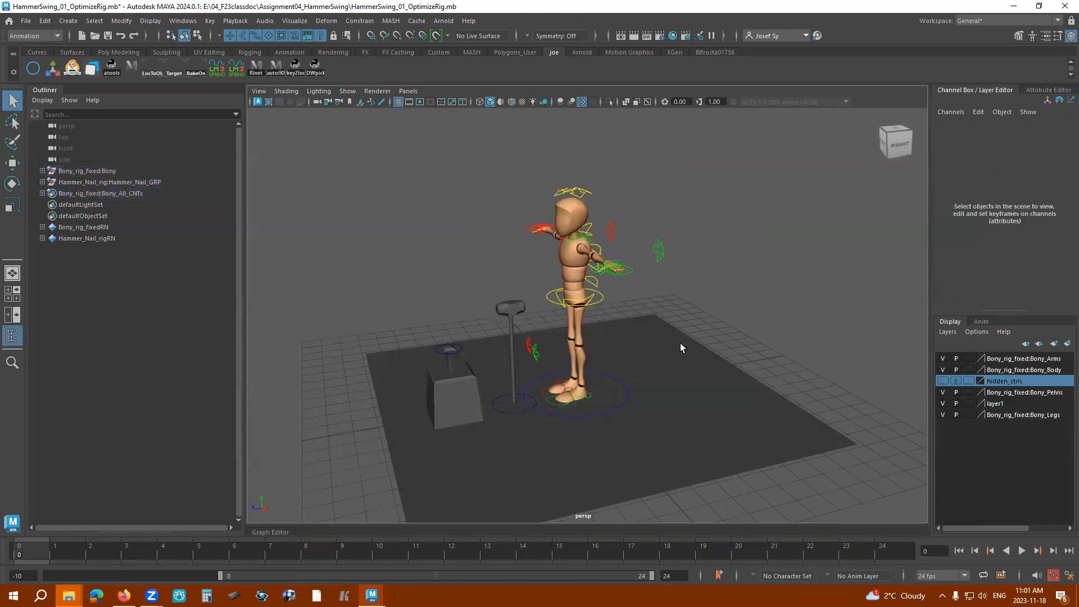
left_click_drag(676, 343, 715, 308, "alt")
scroll(716, 308, "up", 4)
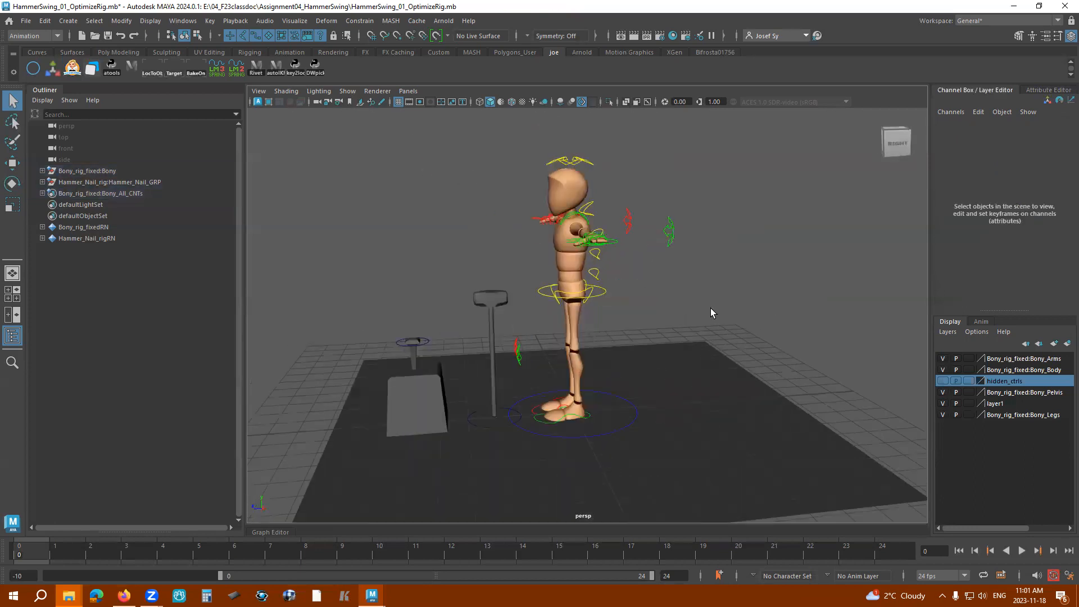
left_click_drag(644, 270, 735, 252, "alt")
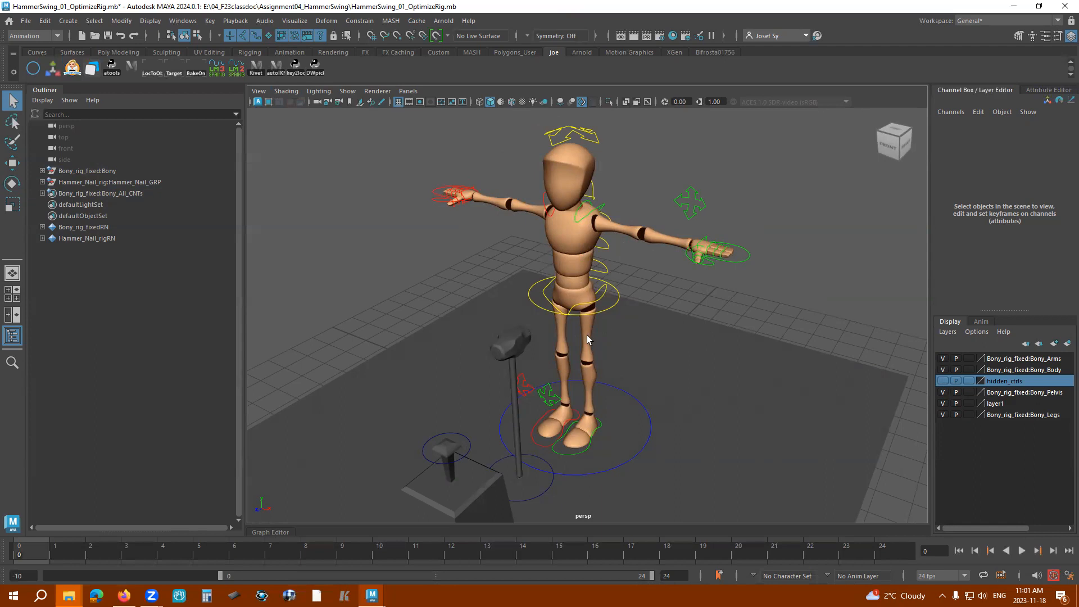
left_click_drag(668, 318, 580, 337, "alt")
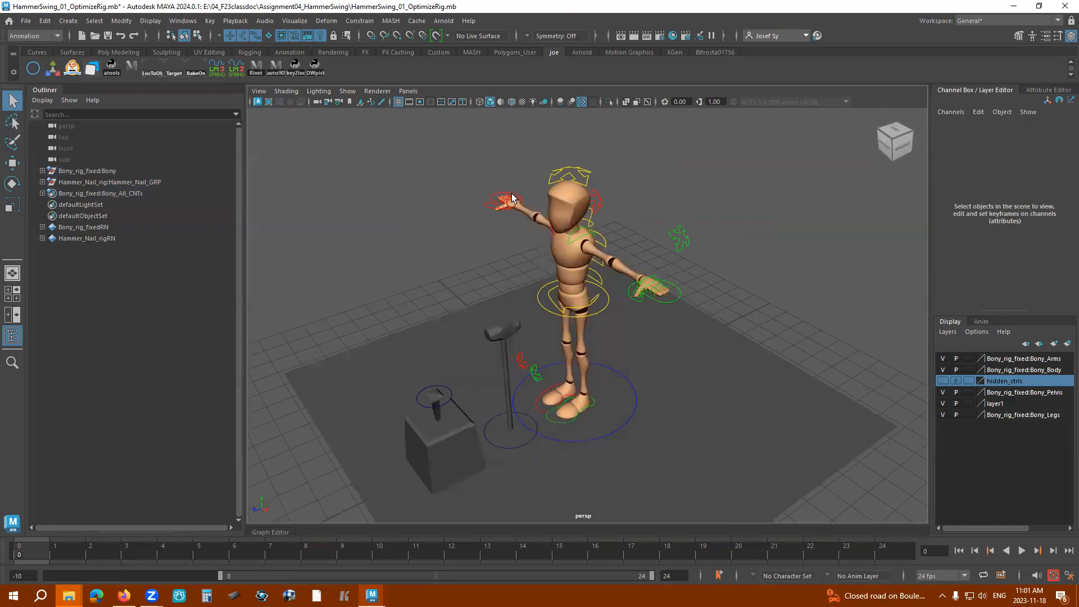
left_click_drag(624, 330, 444, 243, "alt")
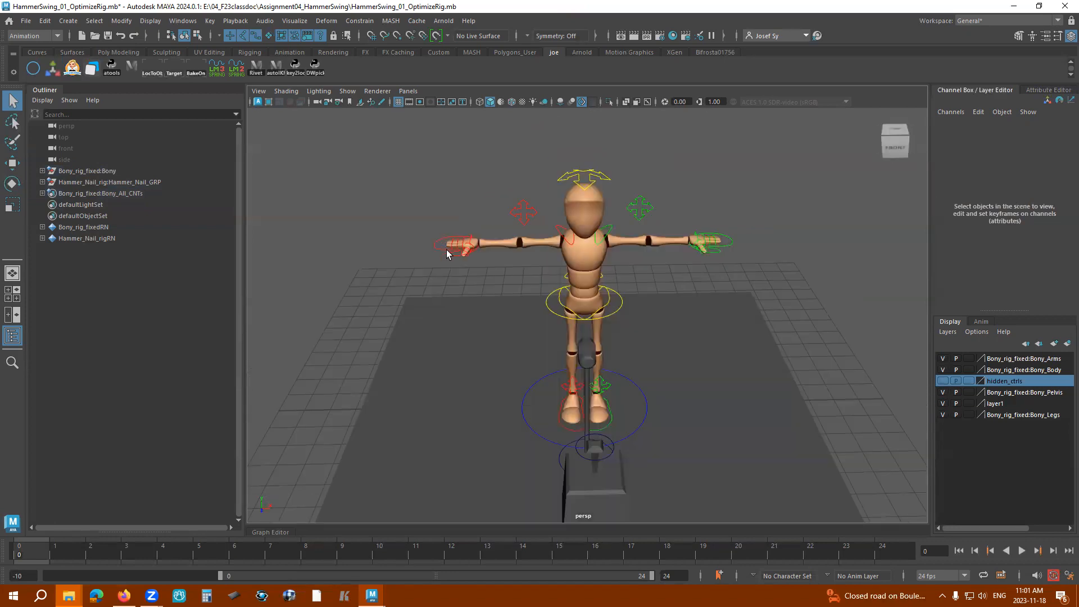
- Rotate the right wrist IK control and lower the hand beside the hip to about Translate X 2.14, Y 2.38
left_click(446, 250)
key("e")
left_click_drag(498, 268, 561, 335)
key("w")
key("e")
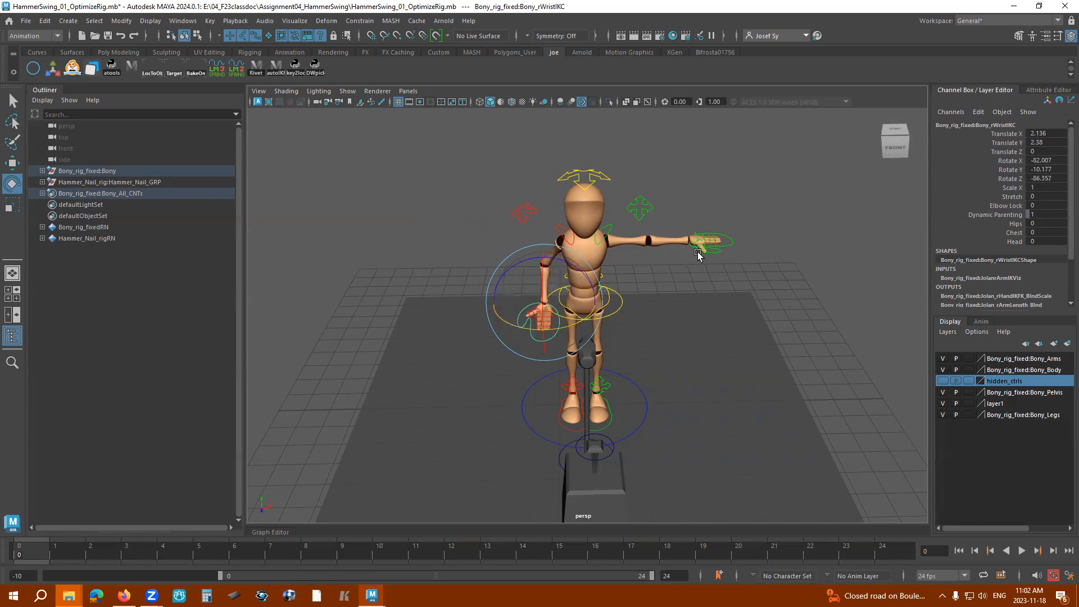
- Rotate the left wrist IK control about -90 degrees in Y and lower the hand beside the hip
left_click(729, 242)
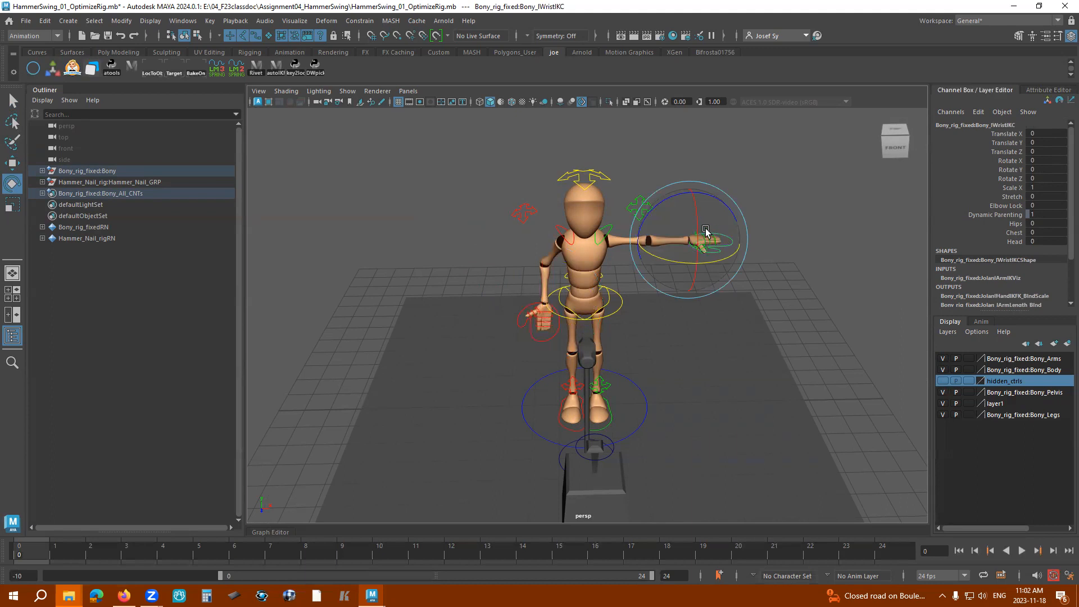
left_click_drag(707, 269, 654, 279)
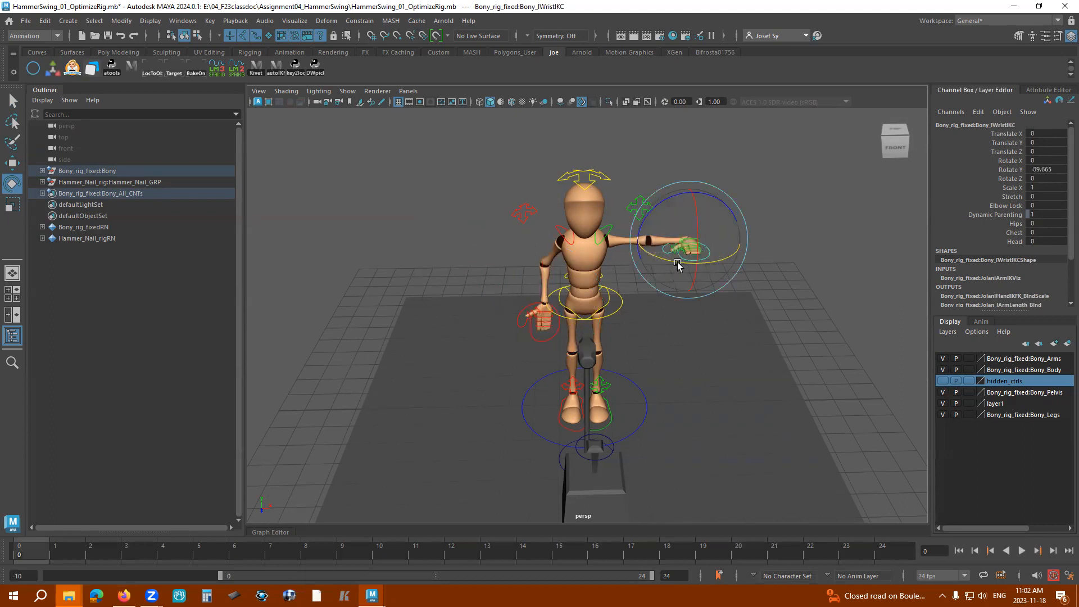
key("w")
left_click_drag(686, 208, 681, 271)
left_click_drag(731, 300, 674, 320)
- Move the left wrist control forward and turn the hand downward, to about Rotate X 90, Y -6, Z -90
left_click_drag(666, 354, 533, 358, "alt")
left_click_drag(543, 320, 520, 326)
key("e")
left_click_drag(546, 290, 474, 401)
key("w")
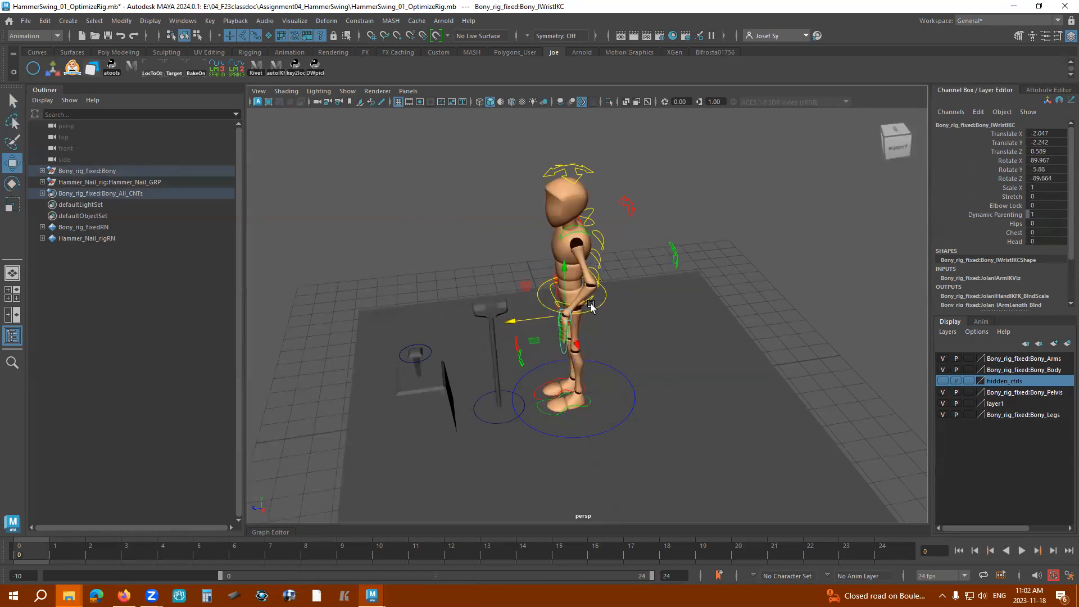
left_click_drag(522, 322, 509, 329)
- Bring the right wrist control forward to about Translate Z -0.64 and rotate it to about X -90, Y -2, Z -85
left_click_drag(573, 315, 792, 298, "alt")
left_click(565, 328)
left_click_drag(572, 336, 551, 358, "alt")
key("e")
scroll(553, 353, "up", 5)
middle_click_drag(586, 361, 642, 338, "alt")
left_click_drag(642, 337, 714, 340, "alt")
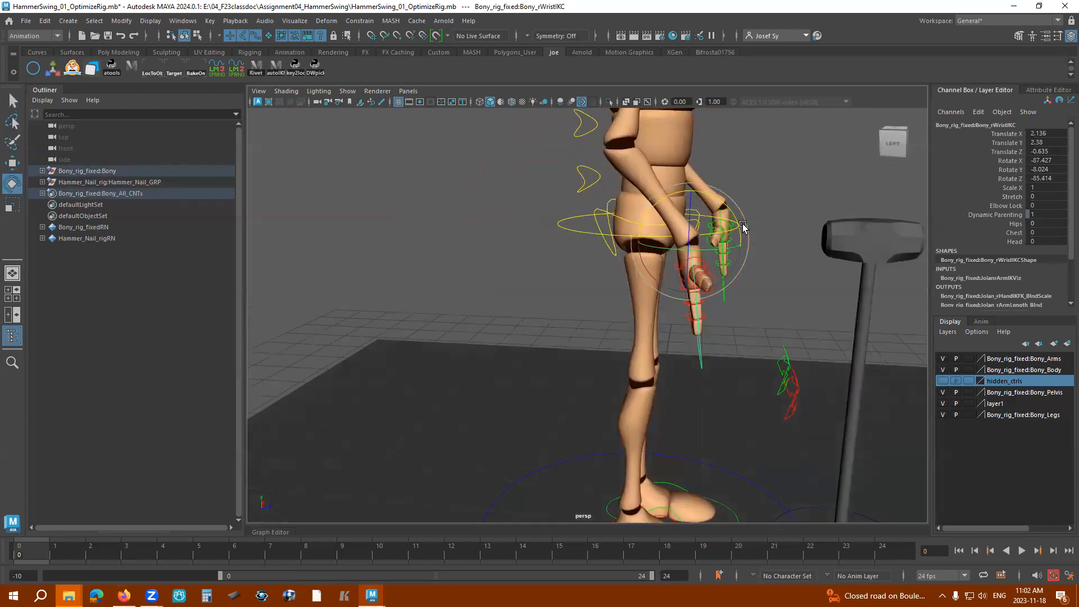
left_click_drag(733, 211, 711, 250)
middle_click_drag(731, 346, 718, 354, "alt")
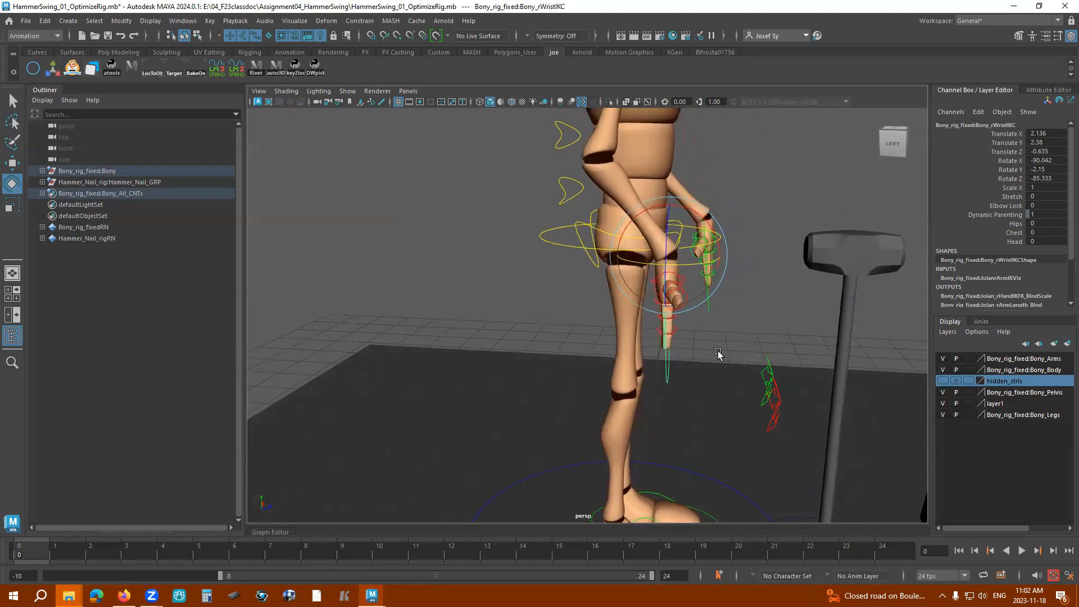
right_click_drag(874, 366, 761, 460, "alt")
left_click_drag(814, 354, 691, 359, "alt")
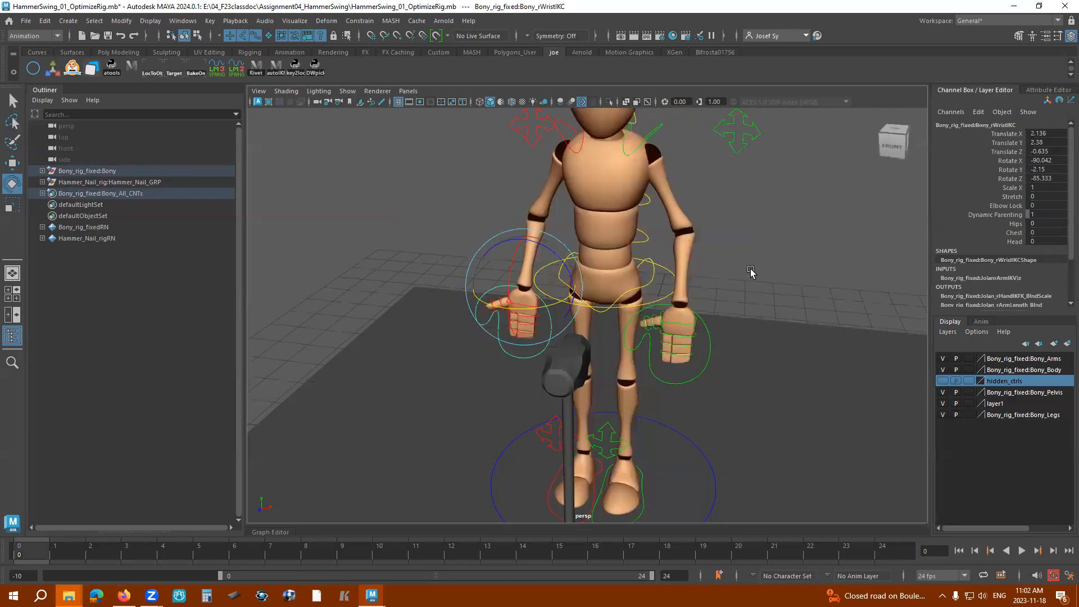
- Raise the hammer control to about Translate Y 3.15 and set its Rotate Y to -90
left_click_drag(751, 273, 686, 432, "alt")
left_click(648, 440)
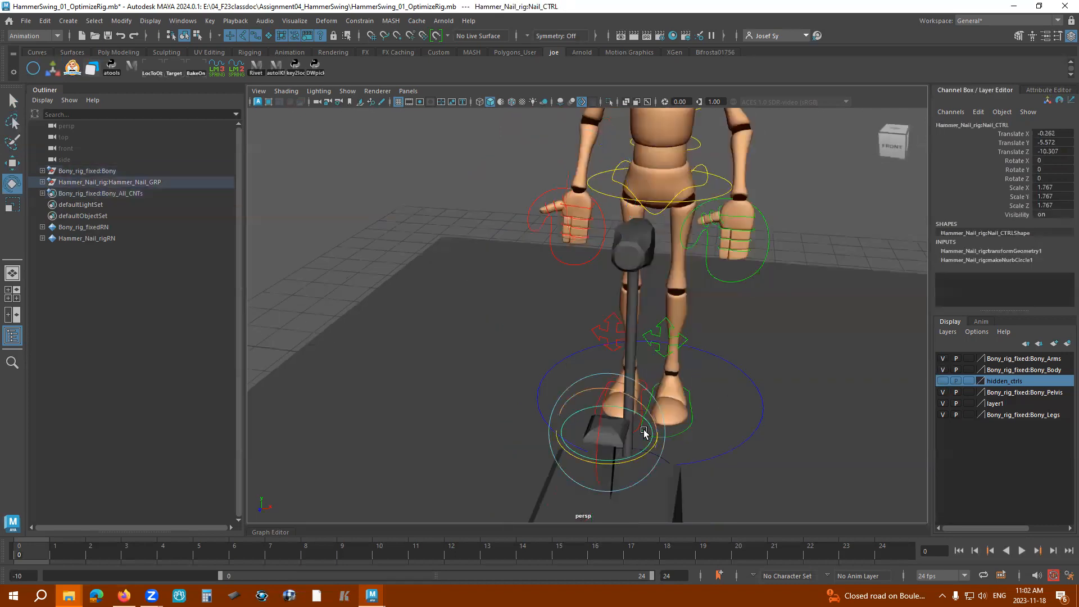
left_click_drag(584, 475, 657, 469)
left_click_drag(724, 436, 675, 489, "alt")
left_click(617, 481)
key("w")
left_click_drag(649, 414, 652, 253)
double_click(1051, 170)
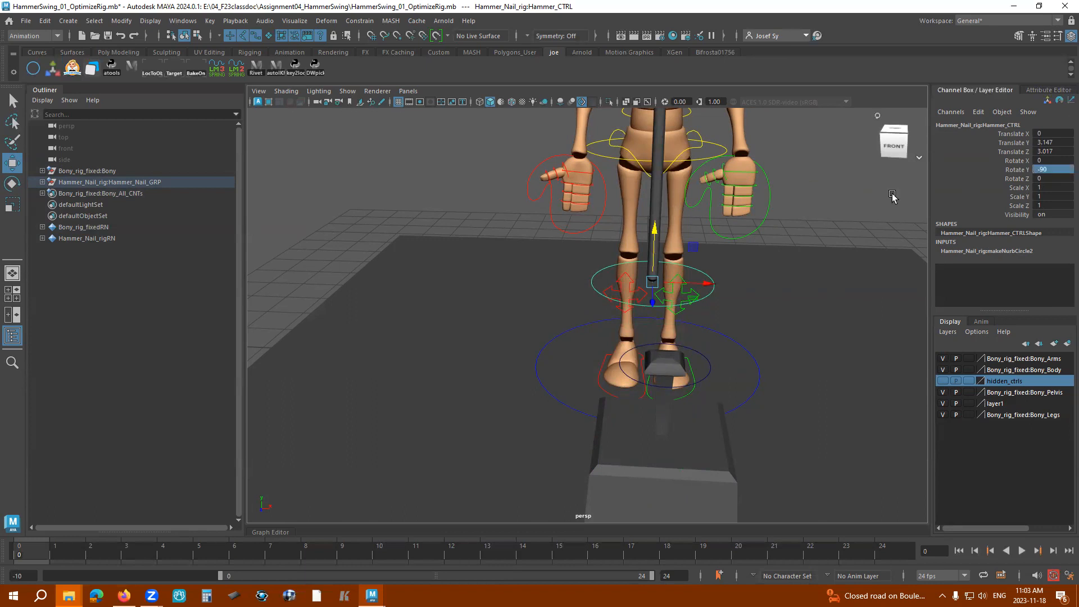
- Lay the hammer horizontally by setting its control's Rotate X to 90
scroll(762, 305, "up", 2)
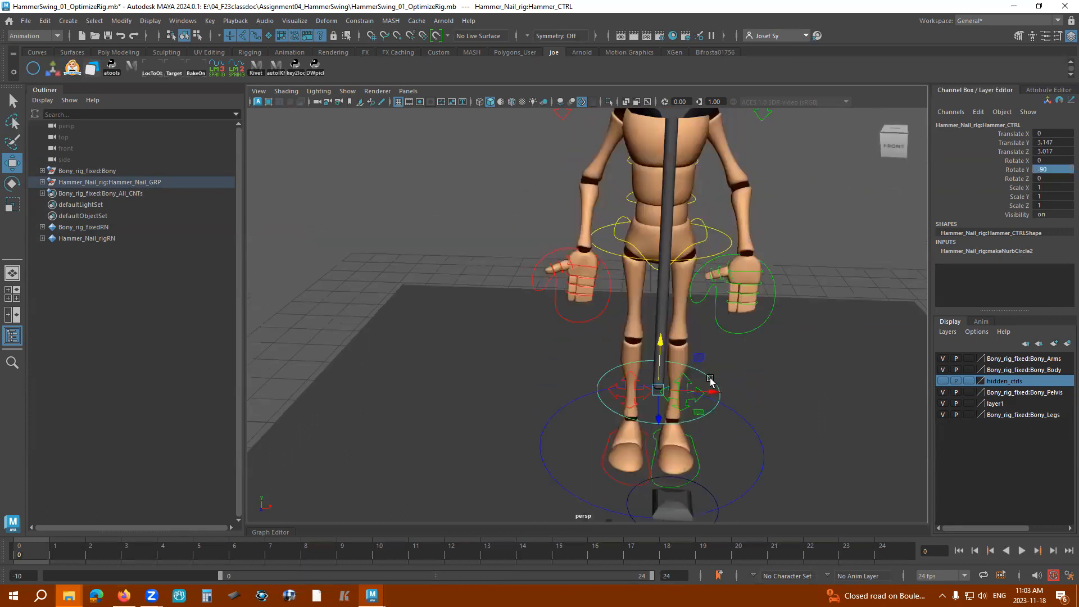
key("e")
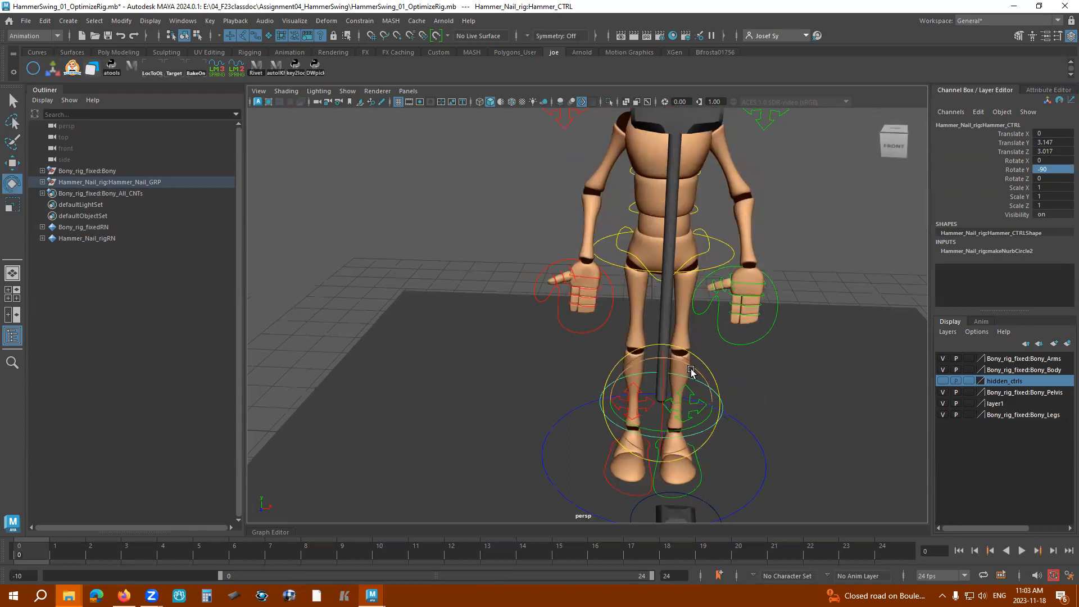
left_click_drag(691, 367, 689, 413)
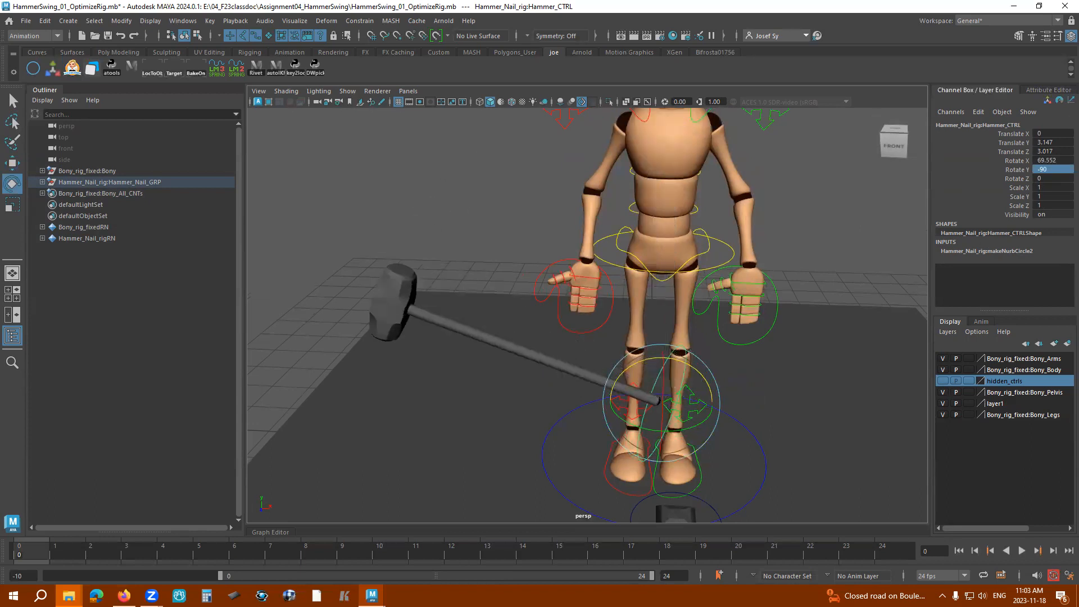
left_click(1053, 161)
key("Return")
type("eww")
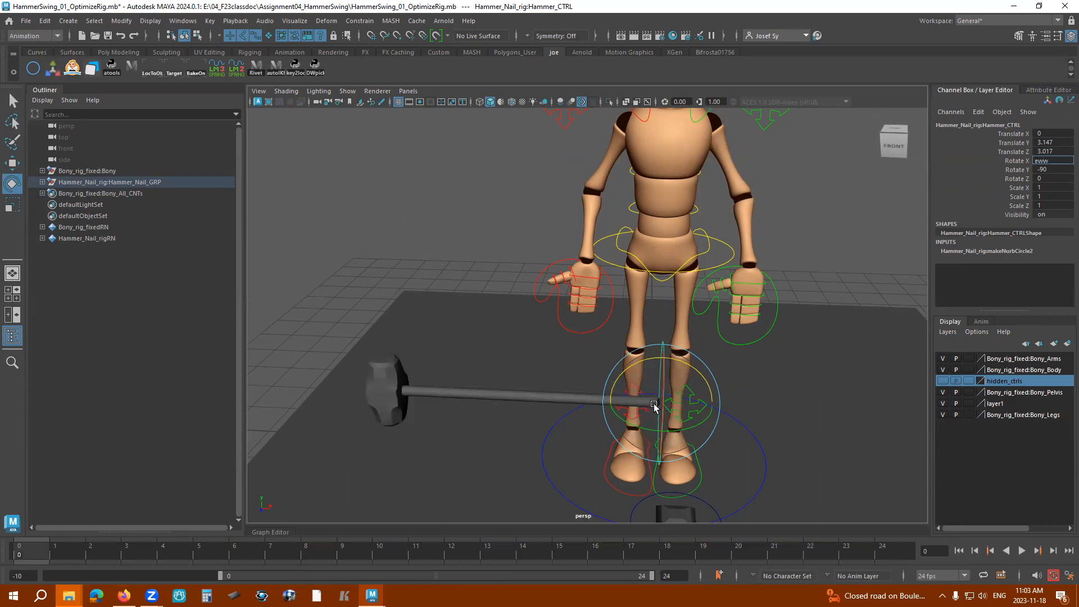
- Move the hammer control so the handle meets both hands, at about Translate X 1.91, Y 4.33, Z 1.01
left_click(653, 369)
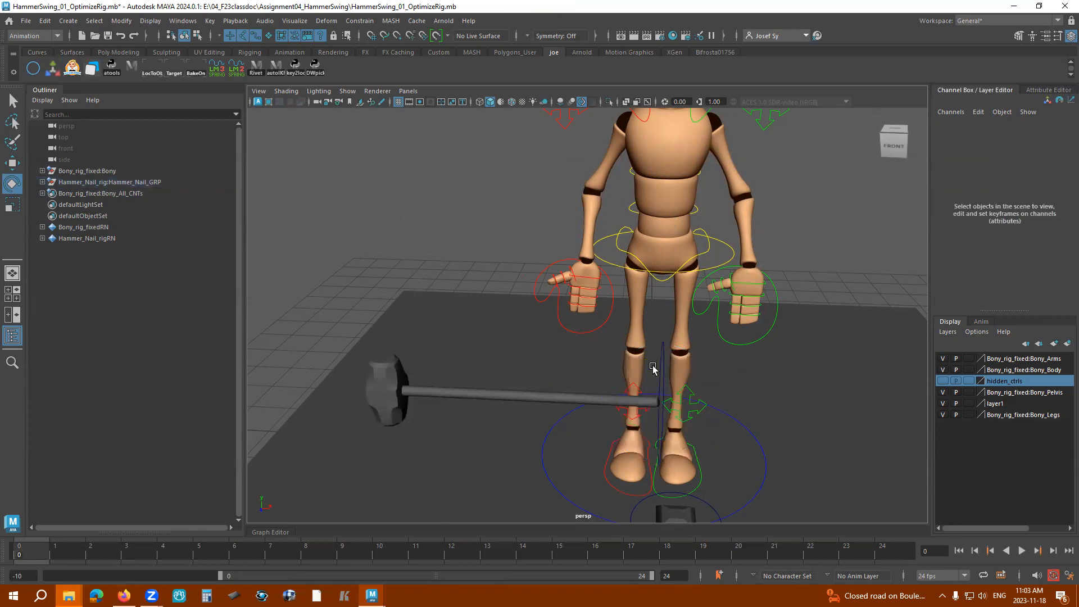
left_click(663, 366)
left_click_drag(668, 339, 786, 319)
left_click_drag(785, 319, 728, 228)
left_click_drag(771, 198, 810, 240)
left_click_drag(814, 343, 680, 321, "alt")
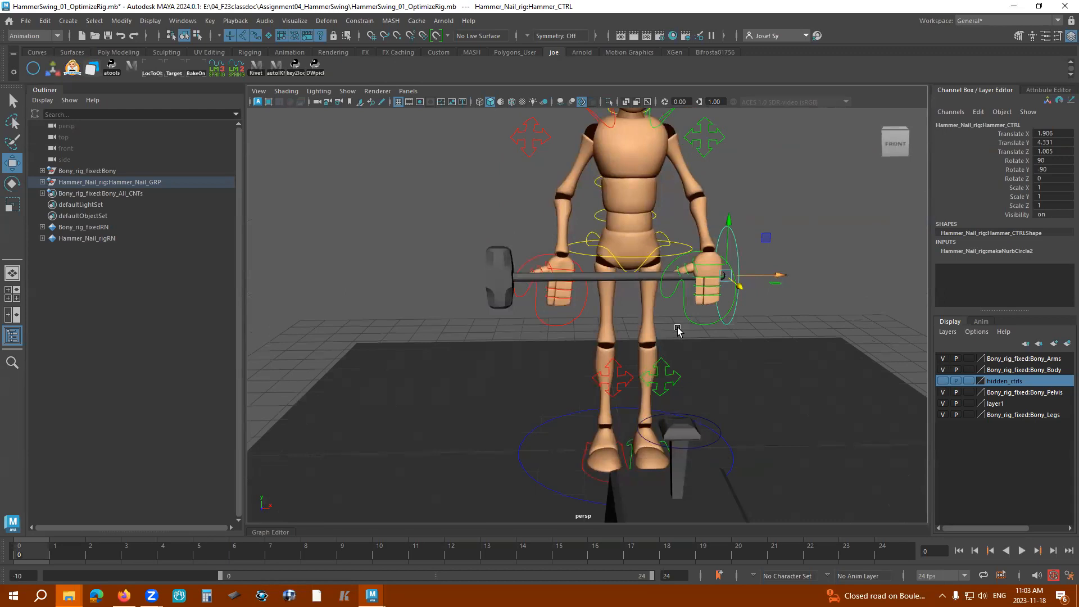
- Fine-tune the hammer's height and depth in the hands to about Translate Y 4.27, Z 1.00
scroll(678, 331, "up", 4)
left_click_drag(791, 265, 789, 276)
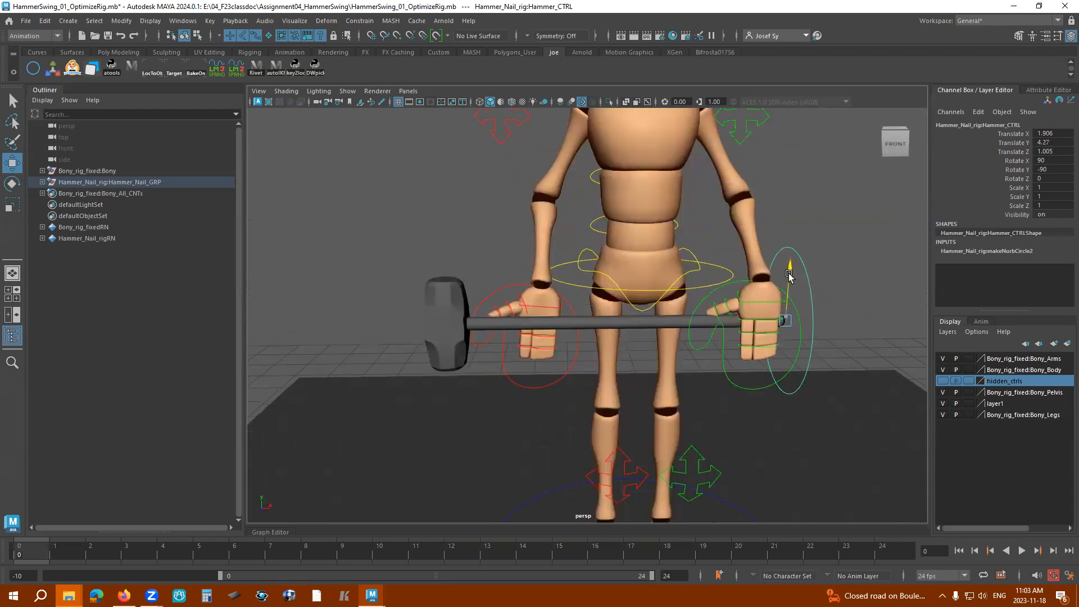
left_click_drag(827, 339, 899, 331, "alt")
left_click_drag(666, 334, 737, 316, "alt")
mouse_move(781, 281)
left_mouse_down()
mouse_move(790, 288)
mouse_move(782, 282)
left_mouse_up()
left_click_drag(744, 336, 755, 308, "alt")
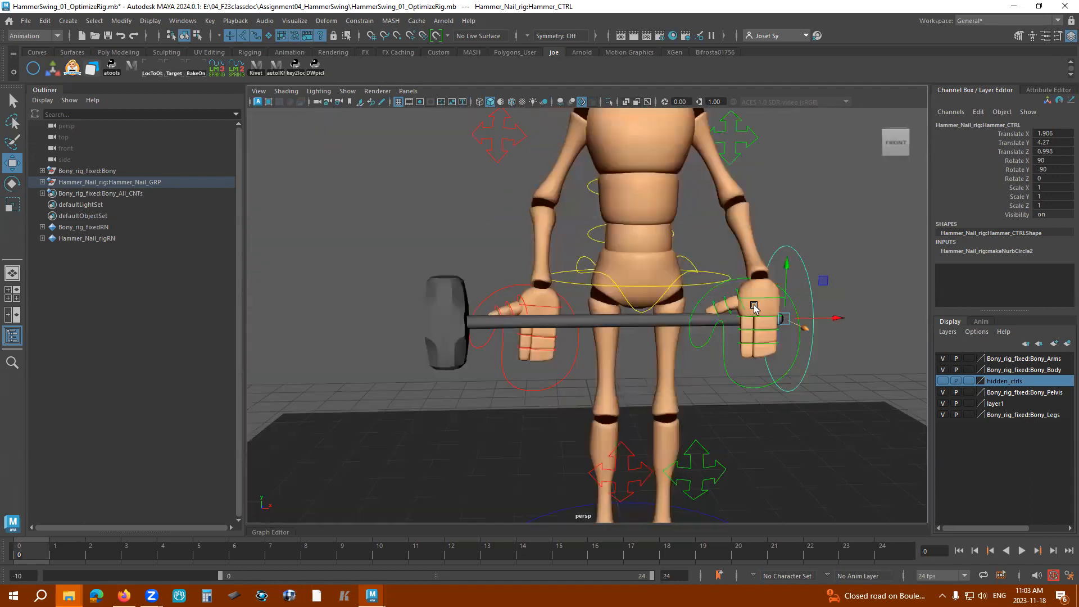
- Select the left hand's J3 finger controls and curl them about -84 degrees in Z around the handle
right_click_drag(751, 337, 797, 339, "alt")
middle_click_drag(797, 339, 687, 327, "alt")
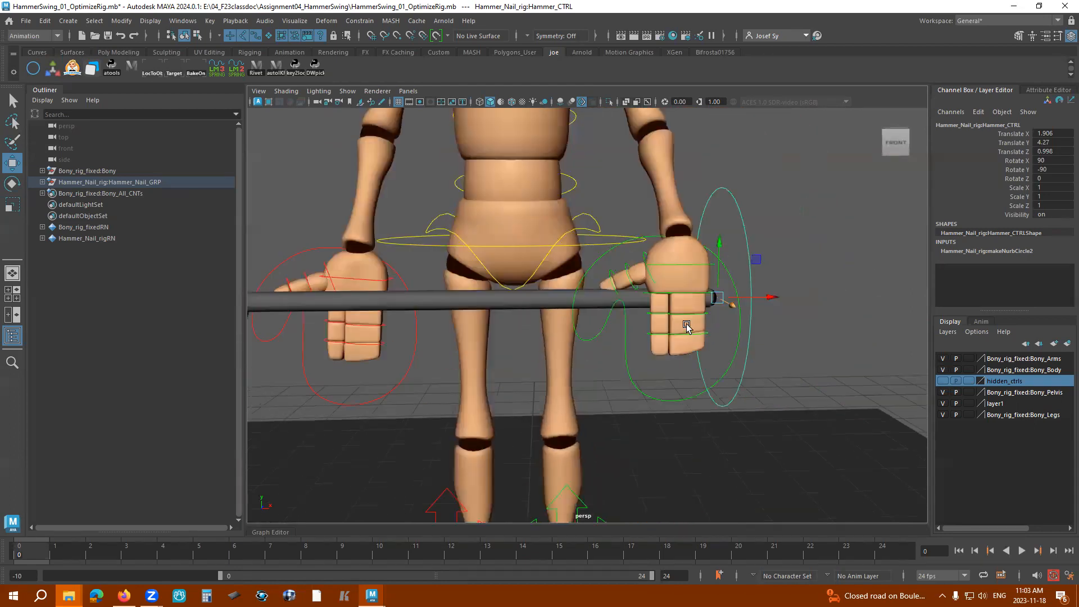
left_click_drag(687, 373, 762, 345, "alt")
left_click(687, 329)
key("e")
key("r")
key("w")
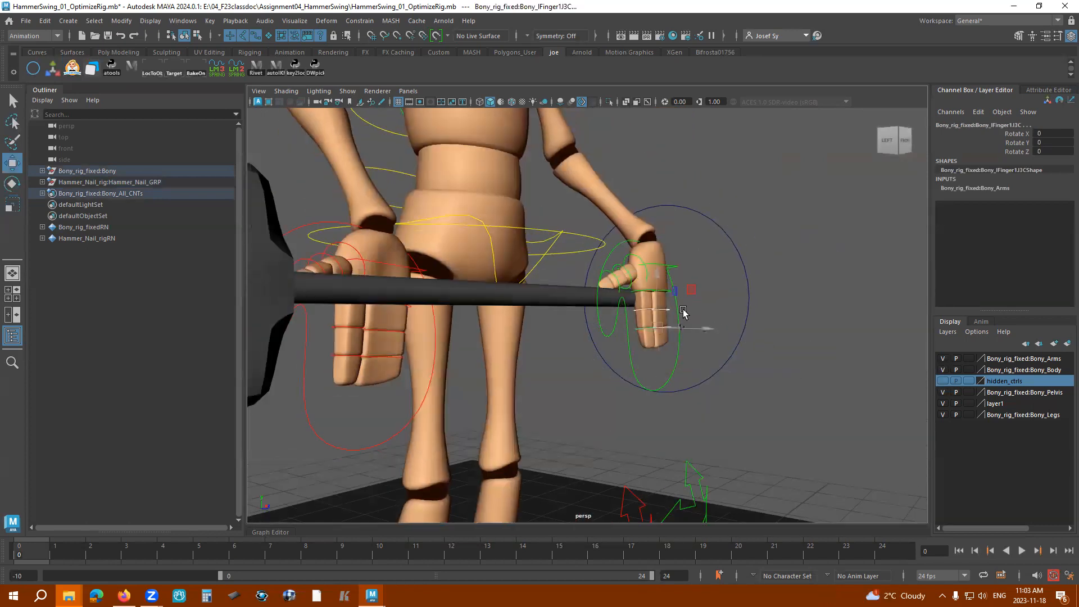
key("e")
left_click_drag(687, 306, 665, 366)
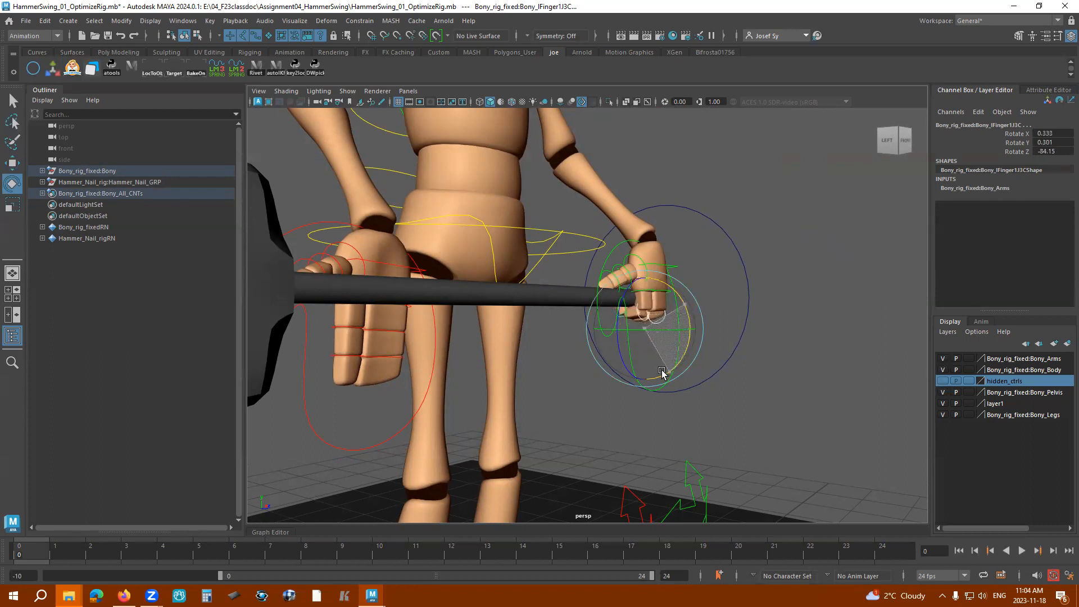
- Select the left hand's J1 finger controls and bend them about -22 degrees in Z to close the grip
left_click_drag(747, 332, 738, 304, "alt")
left_click(676, 289)
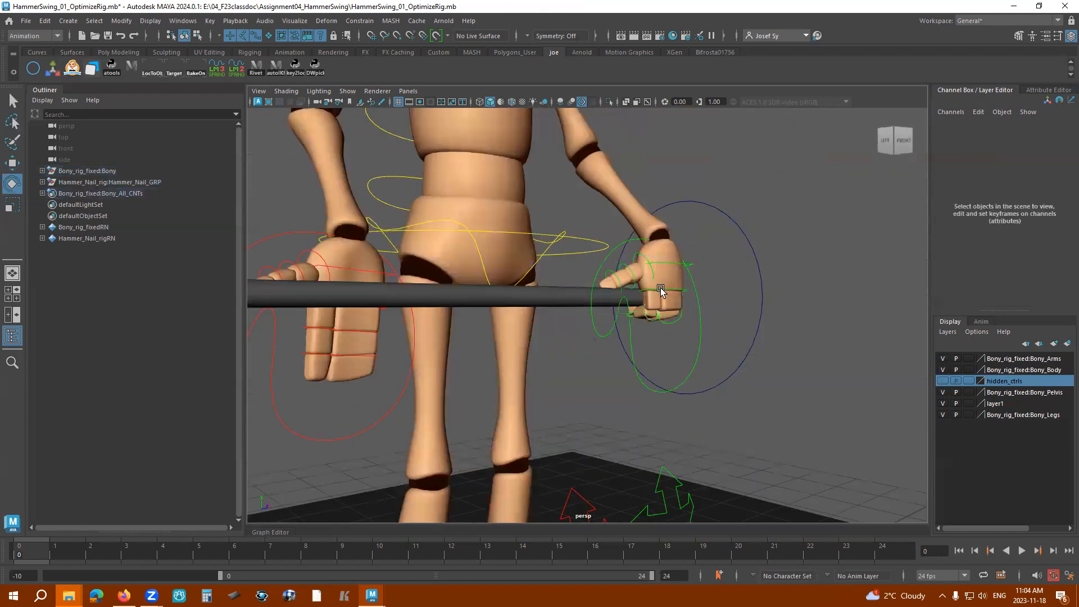
left_click(663, 289)
scroll(724, 296, "up", 4)
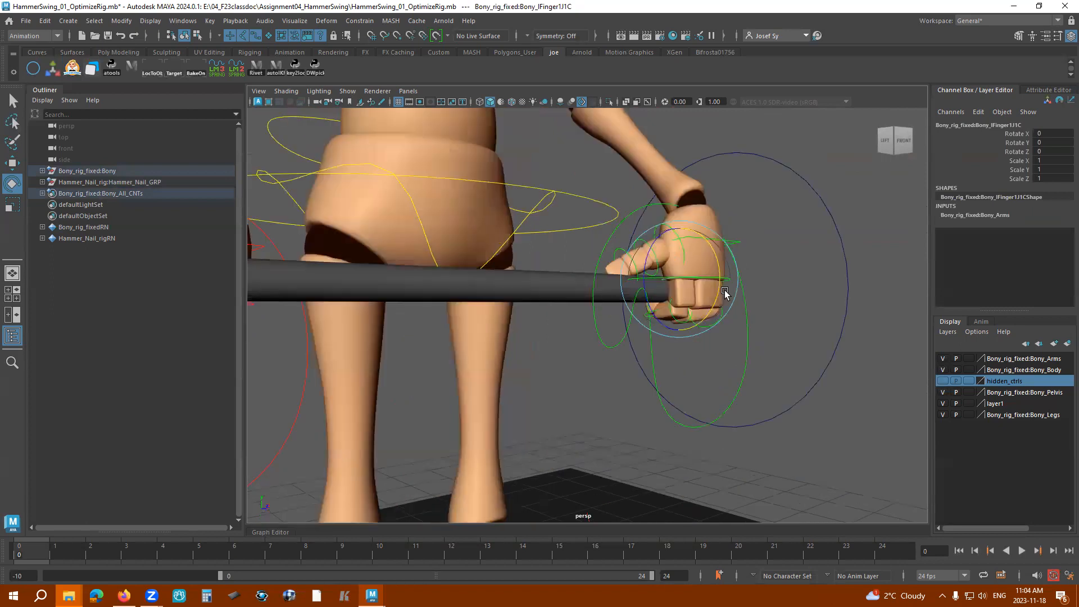
key("w")
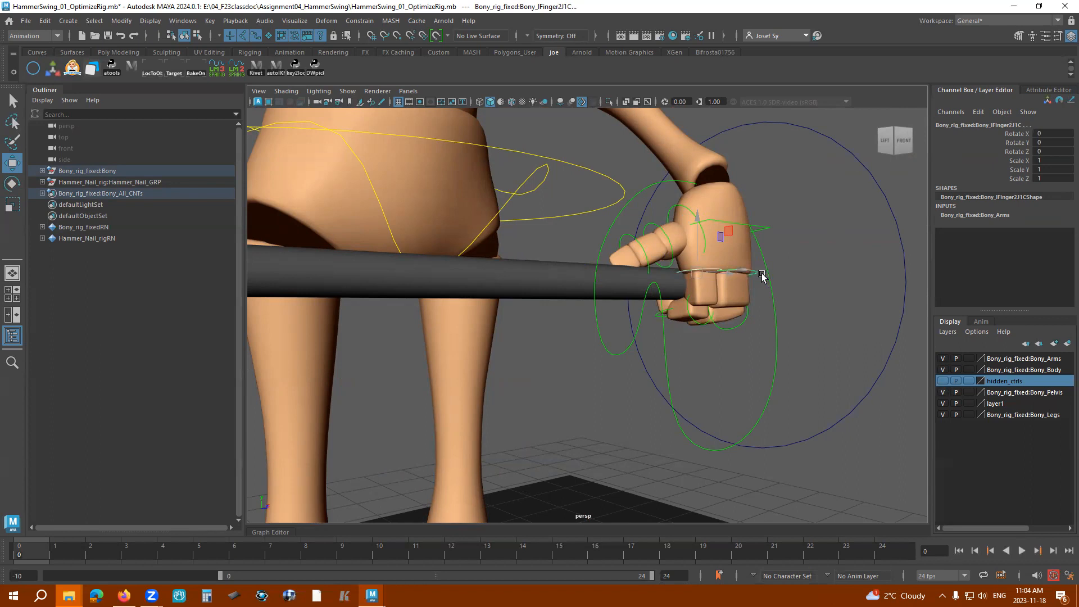
key("e")
mouse_move(754, 275)
left_mouse_down()
mouse_move(766, 258)
mouse_move(764, 277)
left_mouse_up()
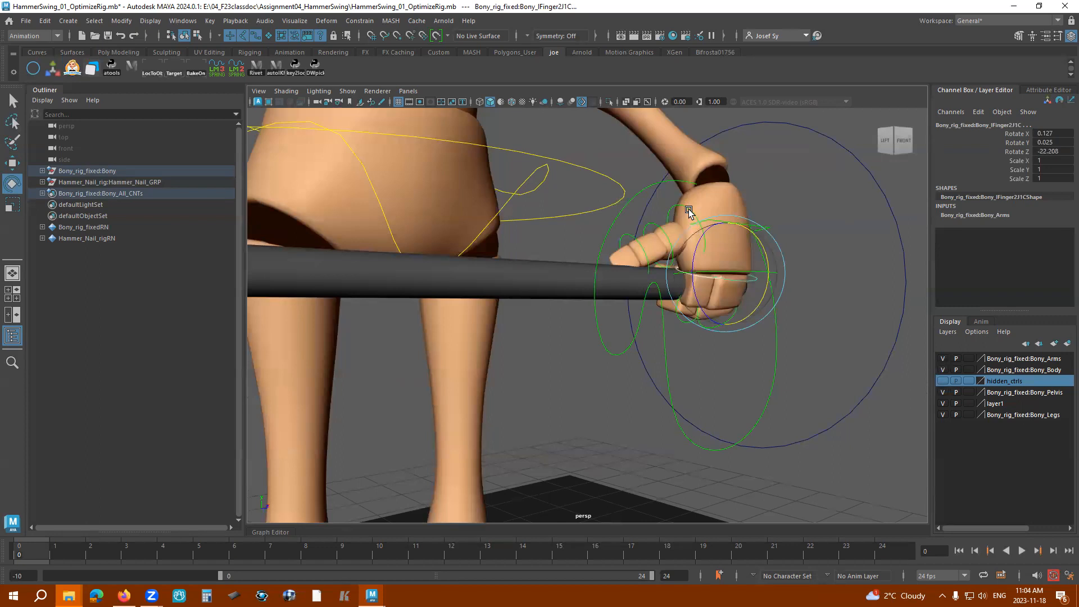
- Rotate the left thumb's base control about -42 degrees in Z toward the handle
left_click(702, 218)
left_click_drag(672, 204, 718, 279)
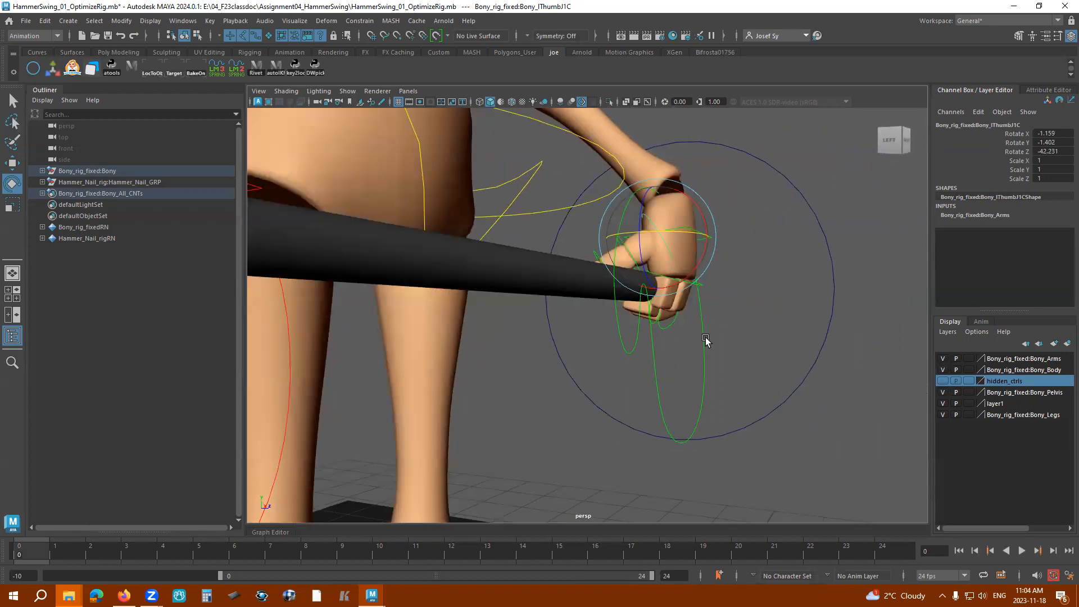
left_click(706, 338)
- Shift the left wrist control to seat the hand on the handle, at about Translate Y -2.30, Z 1.13
left_click(695, 279)
key("w")
middle_click_drag(708, 200, 724, 200)
left_click_drag(676, 147, 677, 158)
- Select the right hand's J3 finger controls and curl them about -77 degrees in Z under the handle
left_click_drag(742, 261, 431, 368, "alt")
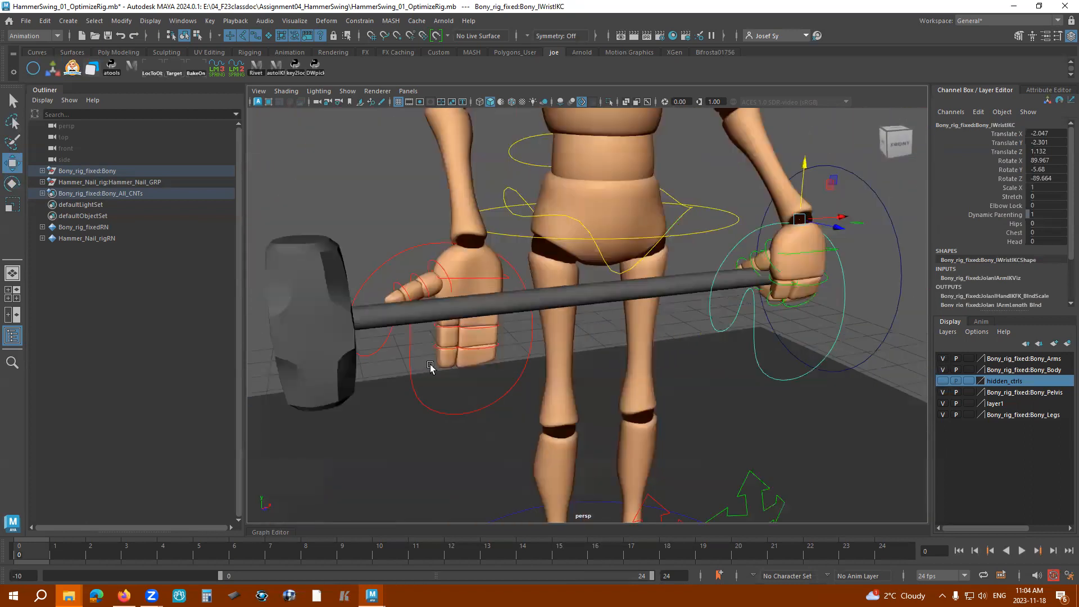
left_click(483, 330)
key("e")
left_click_drag(487, 321, 643, 327)
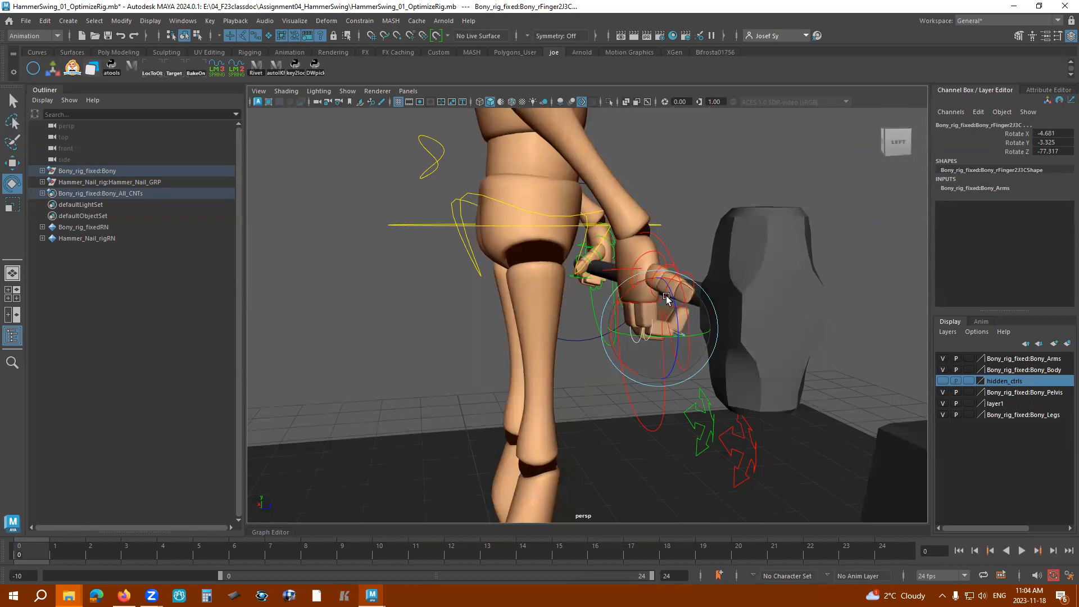
- Select the right hand's J1 finger controls and bend the fingers further around the handle
left_click(684, 281)
left_click(644, 305)
left_click_drag(609, 354, 668, 296, "alt")
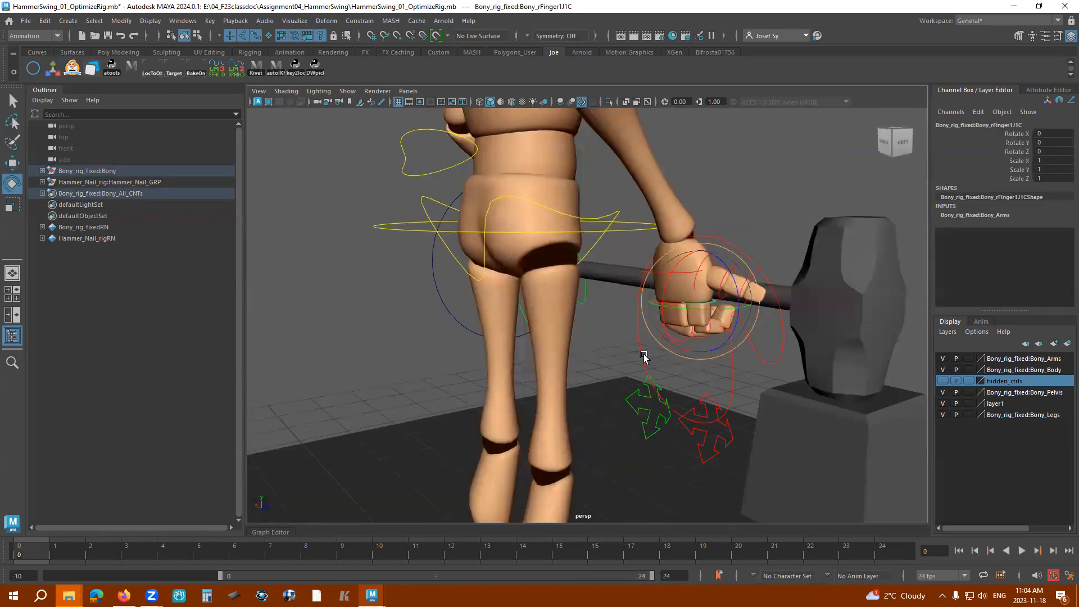
key("w")
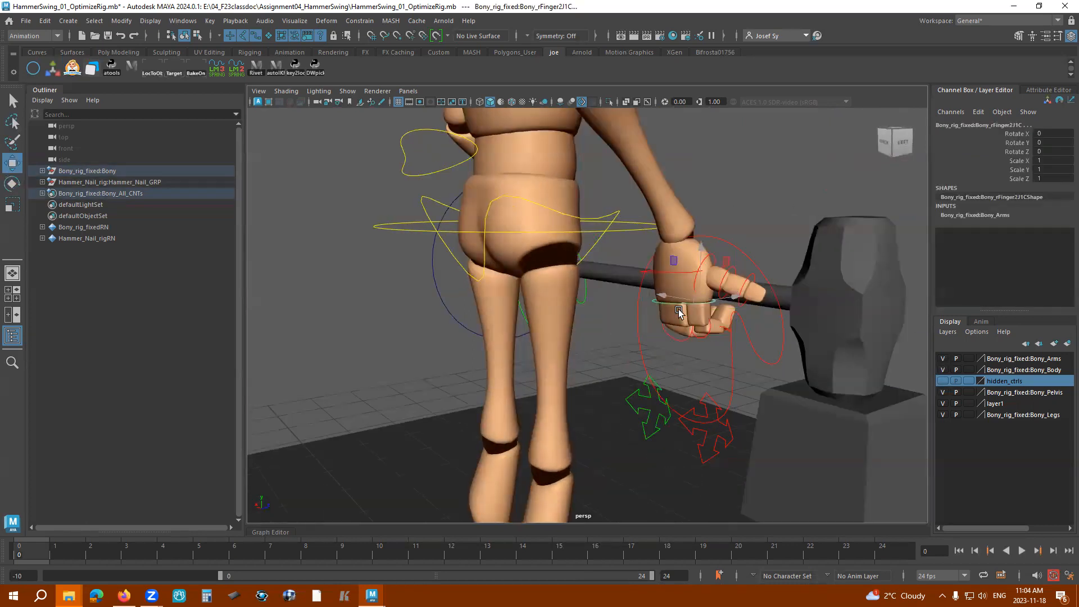
key("e")
left_click_drag(646, 274, 569, 279)
- Move the right wrist control to fit the hand on the handle, at about Translate X 2.15, Y 2.30, Z -0.86
left_click(439, 246)
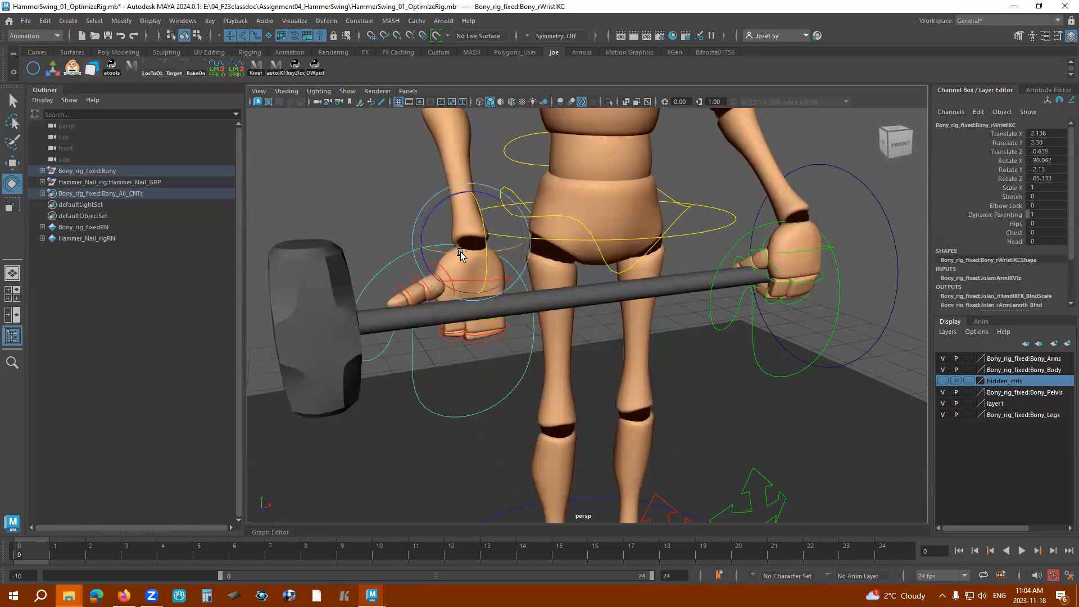
key("w")
left_click_drag(484, 251, 500, 282)
left_click_drag(478, 208, 481, 199)
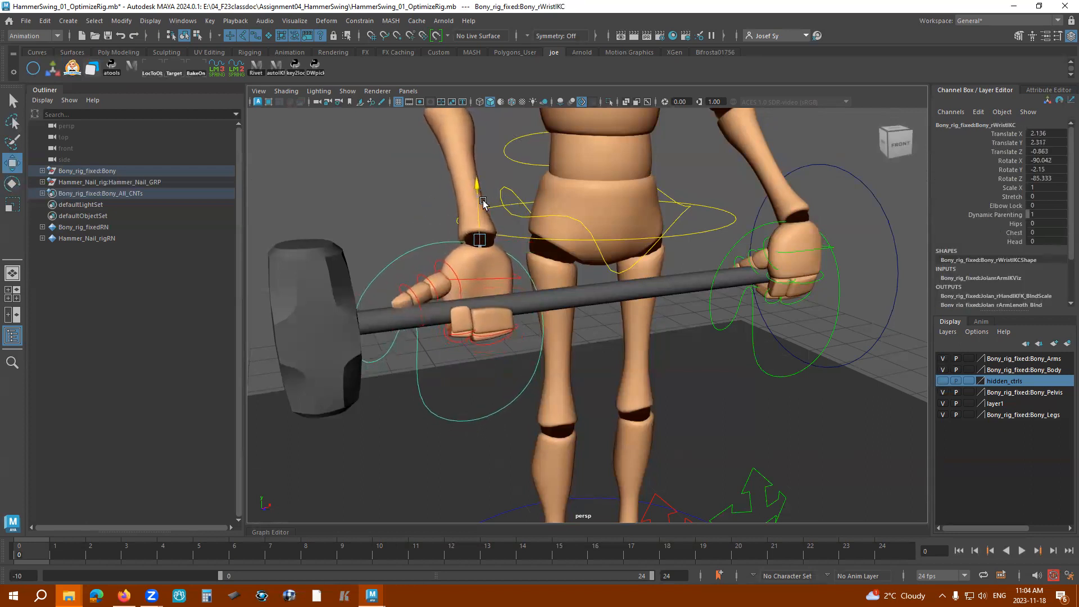
left_click_drag(507, 272, 525, 243, "alt")
left_click_drag(467, 210, 466, 211)
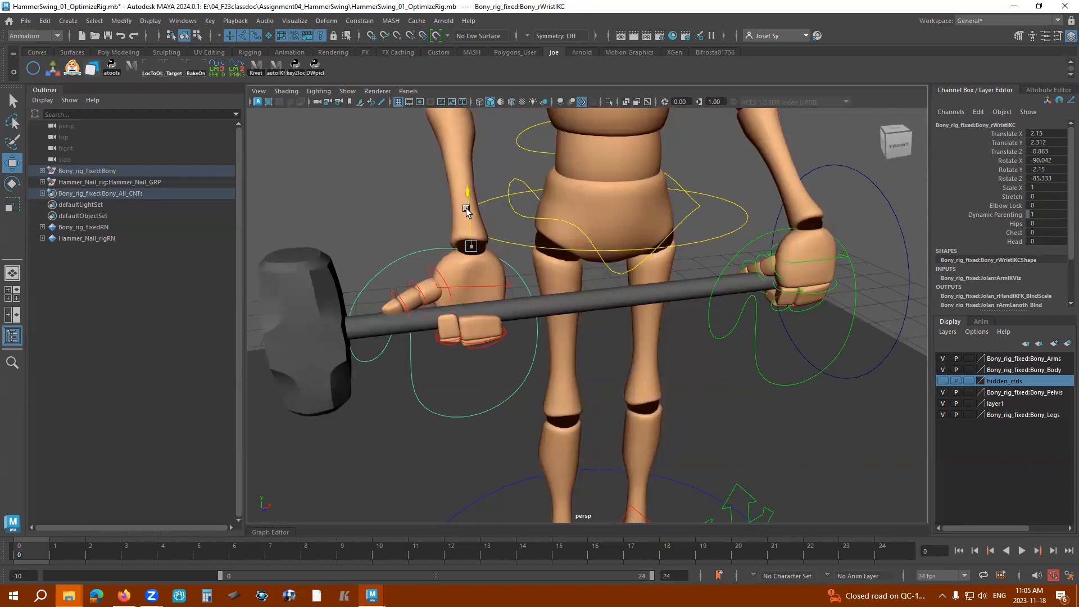
left_click_drag(502, 323, 484, 190, "alt")
left_click_drag(495, 178, 495, 181)
mouse_move(523, 249)
left_mouse_down("alt")
mouse_move(616, 264)
mouse_move(525, 262)
left_mouse_up("alt")
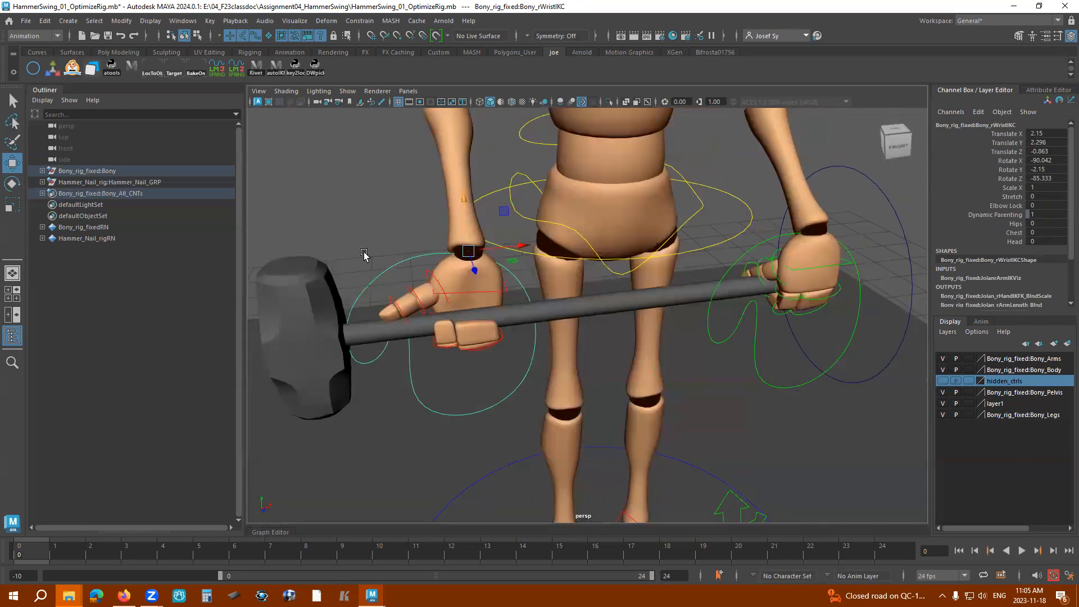
- Rotate the right thumb controls to wrap the thumb over the handle, with the J2 control at about -20 degrees in Z
left_click(436, 280)
key("e")
left_click_drag(420, 293, 489, 329)
left_click_drag(368, 365, 433, 303, "alt")
left_click(453, 275)
left_click(441, 261)
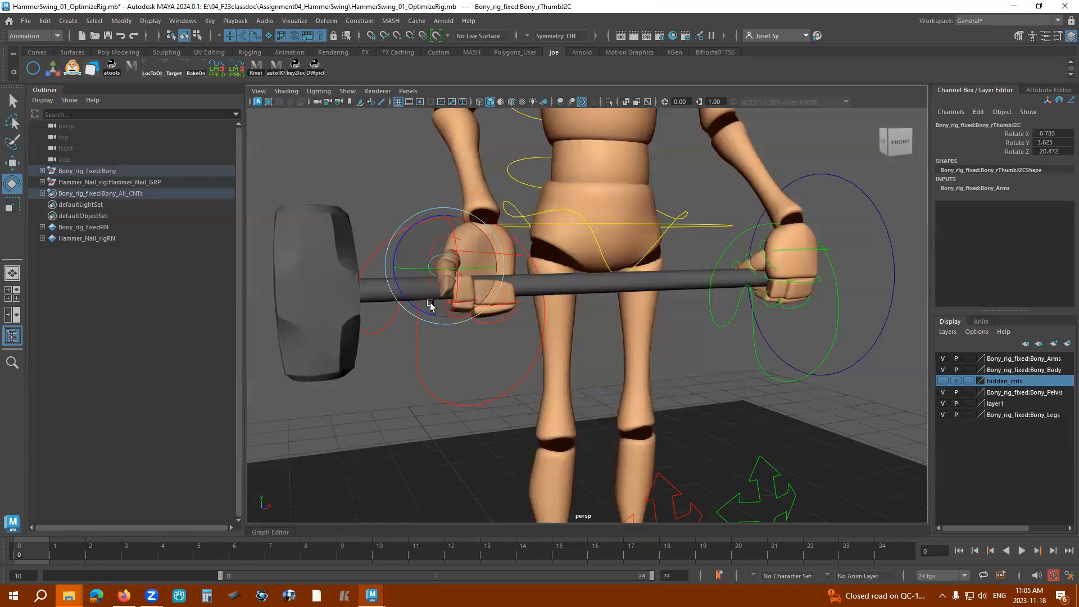
- Inspect the left hand's grip on the hammer handle from the front and above, and clear the selection
left_click_drag(751, 299, 838, 307, "alt")
left_click(785, 312)
key("e")
left_click_drag(806, 339, 787, 321, "alt")
left_click(698, 404)
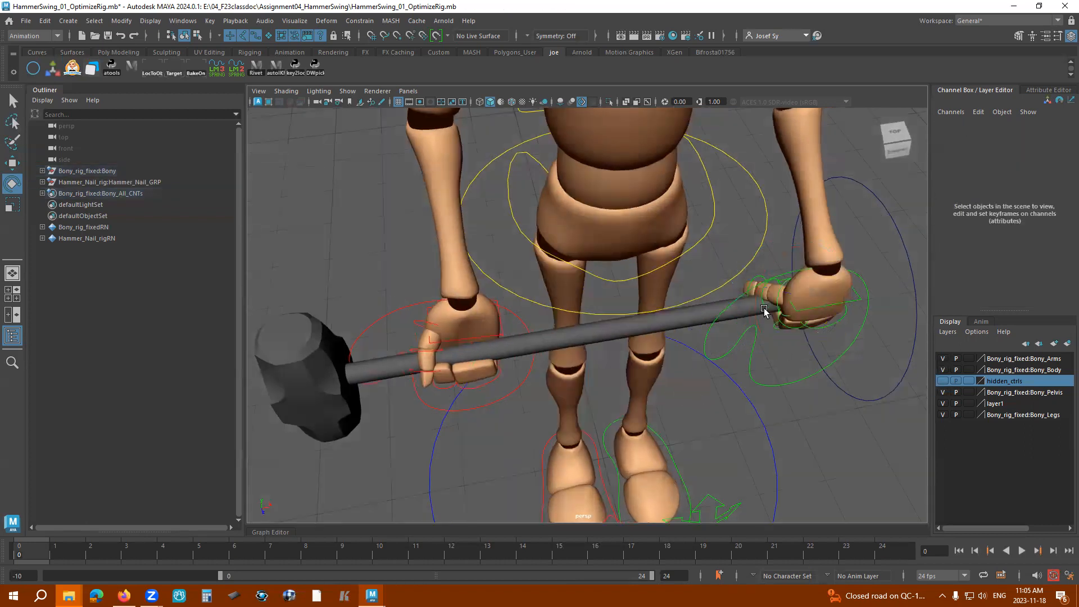
- Examine both hands' grip on the hammer handle and the whole figure from the front, close up and from a distance
left_click(769, 307)
left_click_drag(782, 321, 760, 348, "alt")
right_click_drag(761, 347, 721, 388, "alt")
mouse_move(721, 388)
left_mouse_down("alt")
mouse_move(657, 389)
mouse_move(781, 393)
mouse_move(791, 359)
mouse_move(761, 383)
mouse_move(659, 393)
mouse_move(706, 377)
mouse_move(697, 385)
mouse_move(768, 404)
mouse_move(706, 393)
left_mouse_up("alt")
scroll(778, 325, "up", 5)
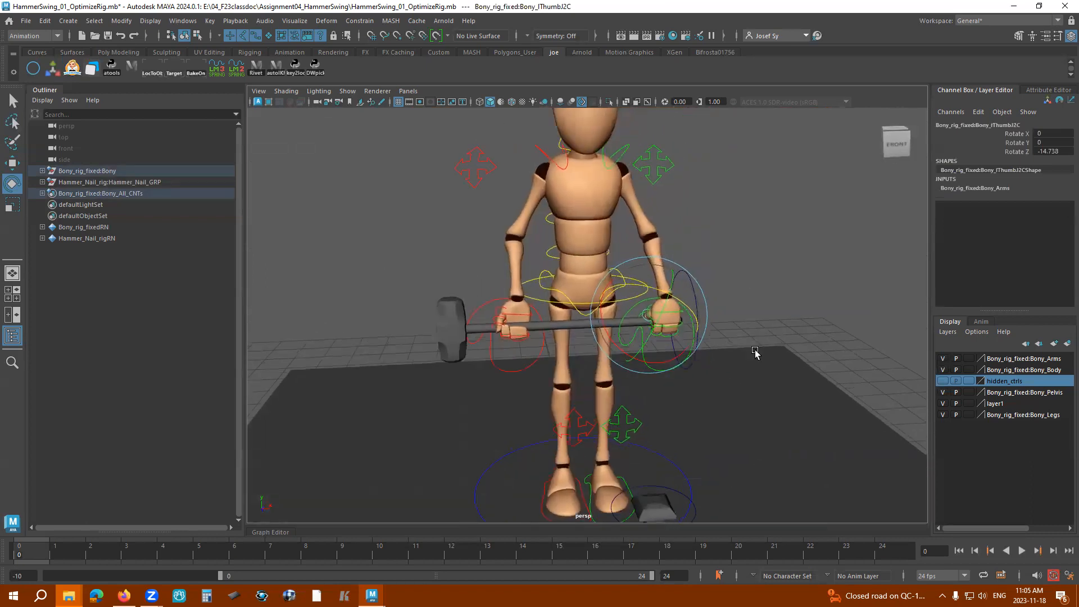
middle_click_drag(840, 330, 745, 327, "alt")
left_click_drag(787, 344, 745, 306, "alt")
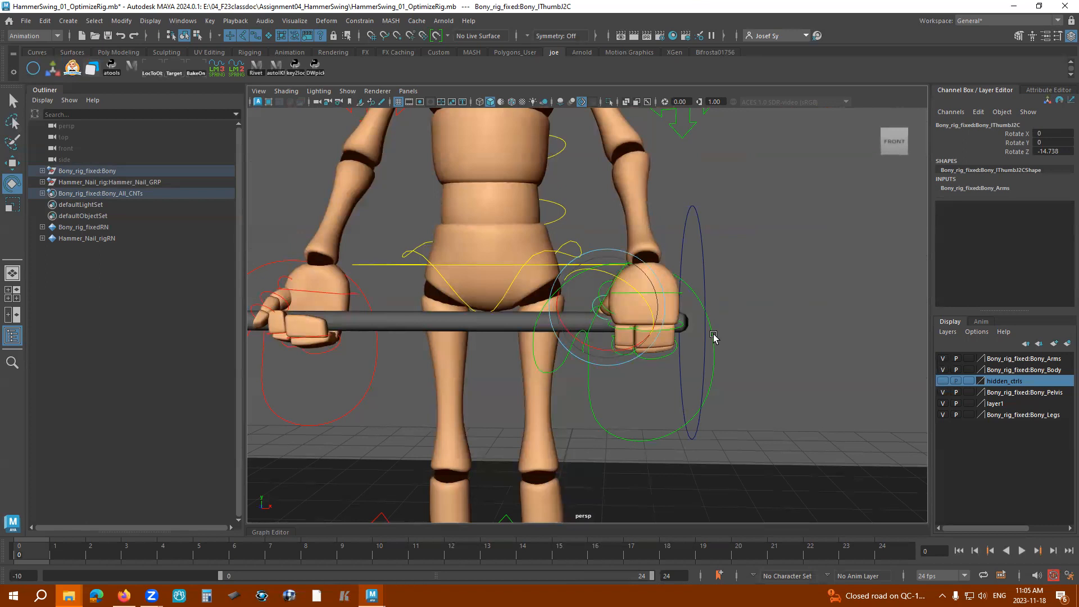
left_click(691, 326)
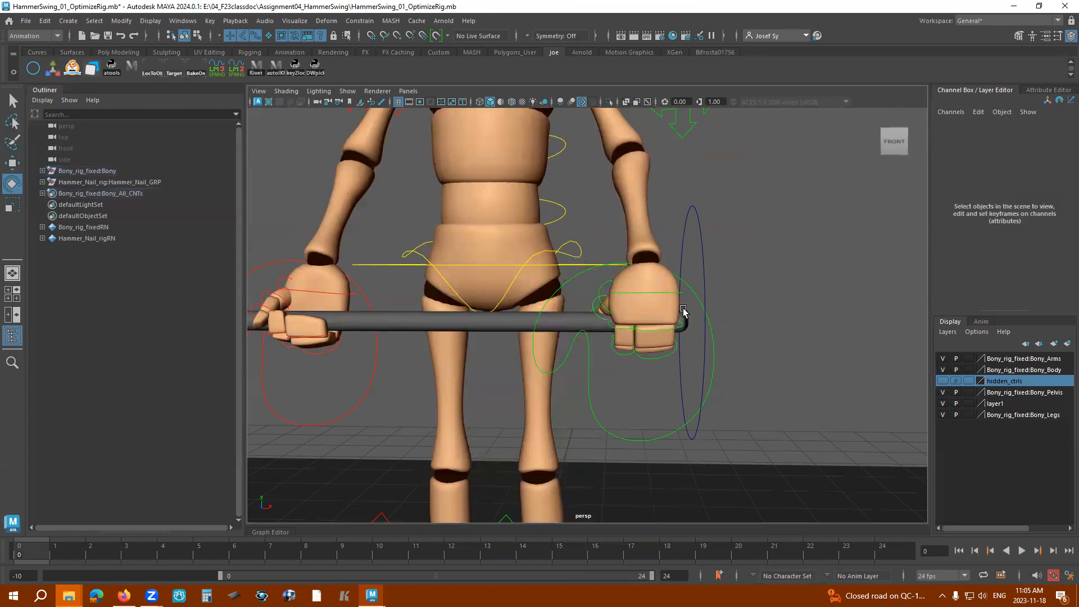
scroll(728, 329, "down", 2)
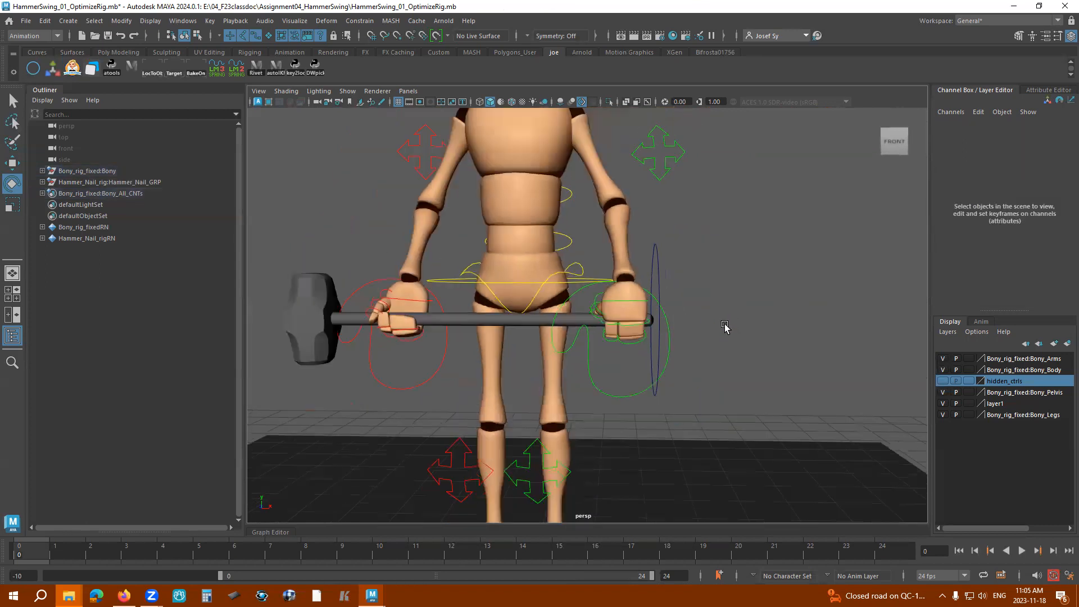
left_click_drag(743, 372, 756, 277, "alt")
scroll(753, 276, "down", 2)
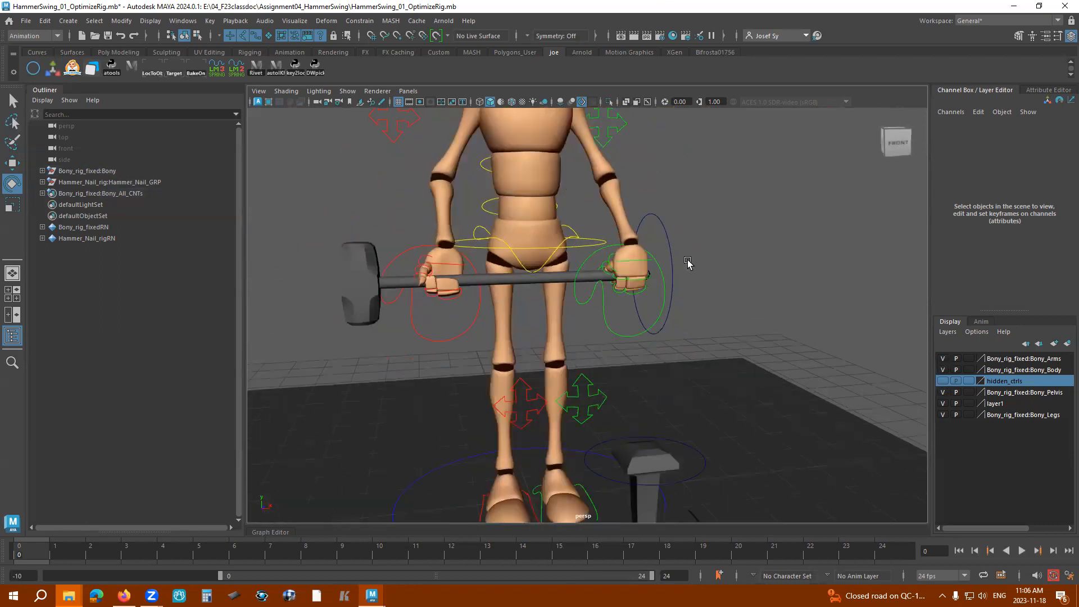
scroll(742, 269, "down", 3)
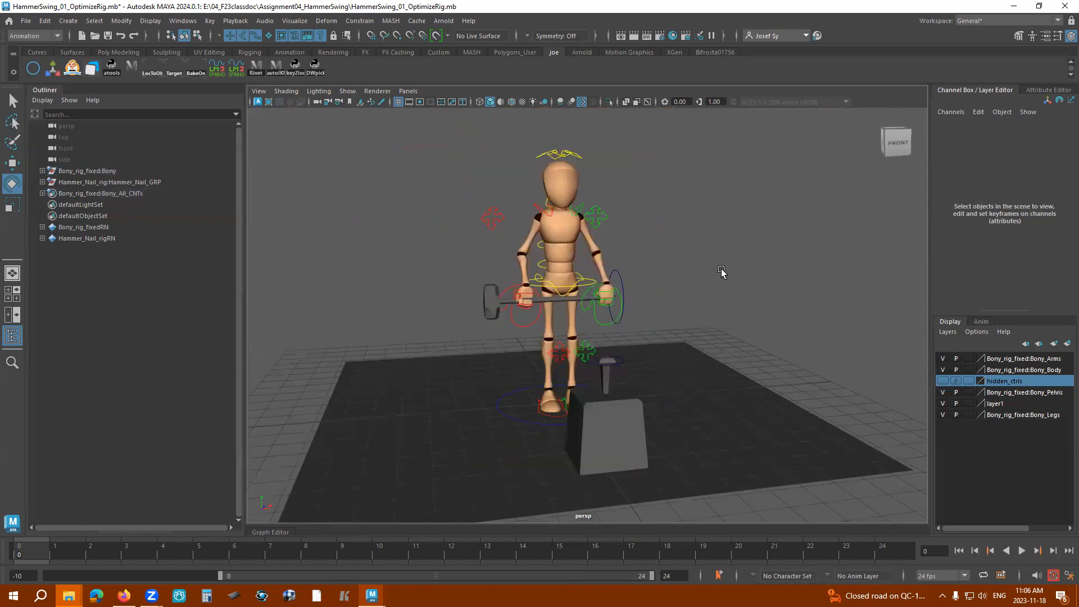
- Create a locator and rename it Hammer_base
left_click(68, 21)
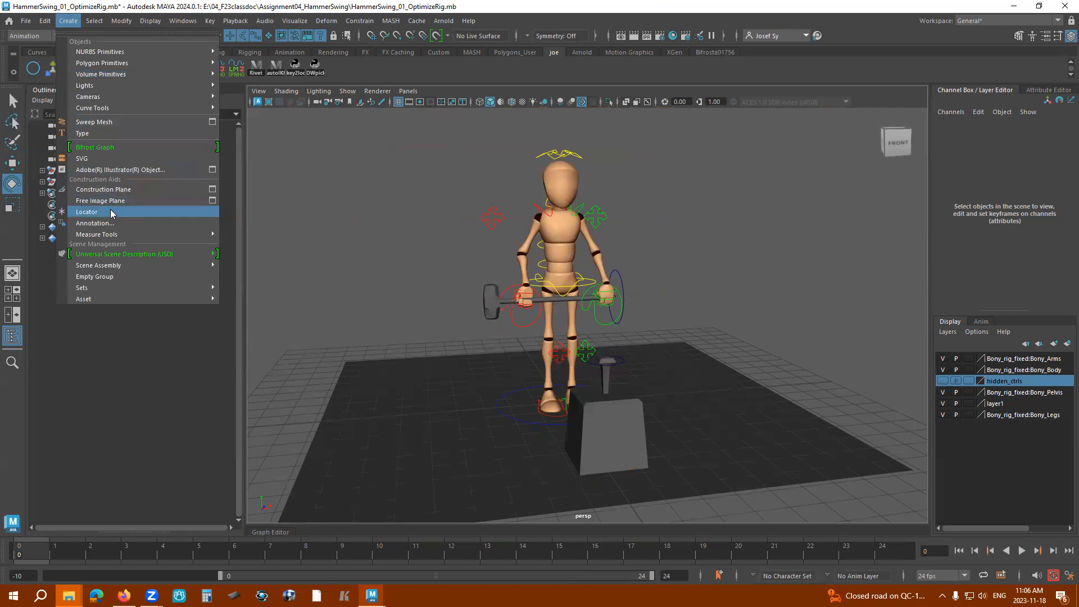
left_click(111, 215)
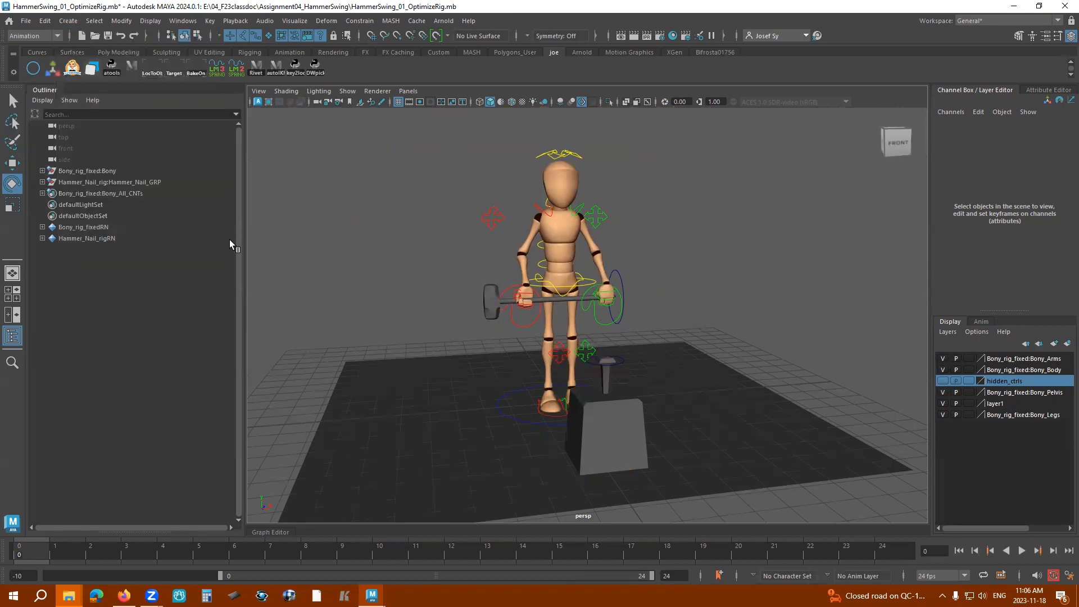
double_click(103, 197)
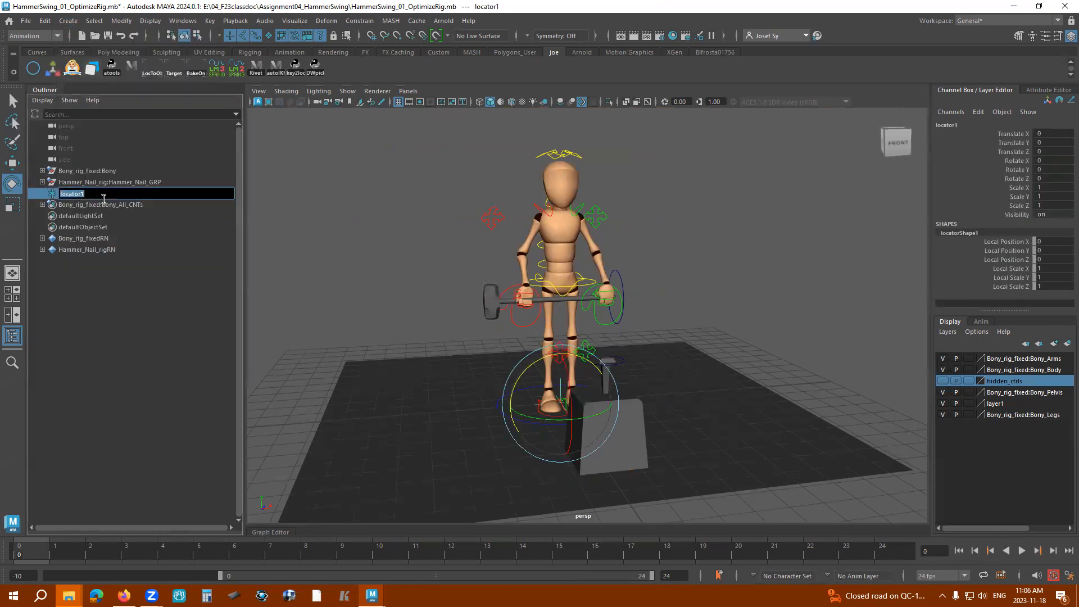
type("Ha")
key("Return")
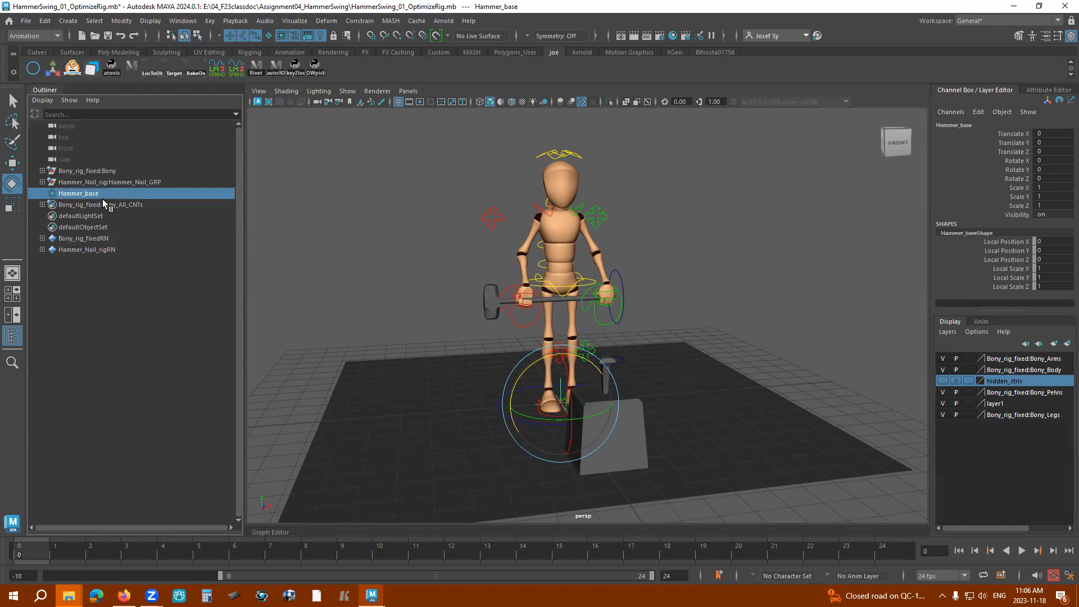
left_click(621, 277)
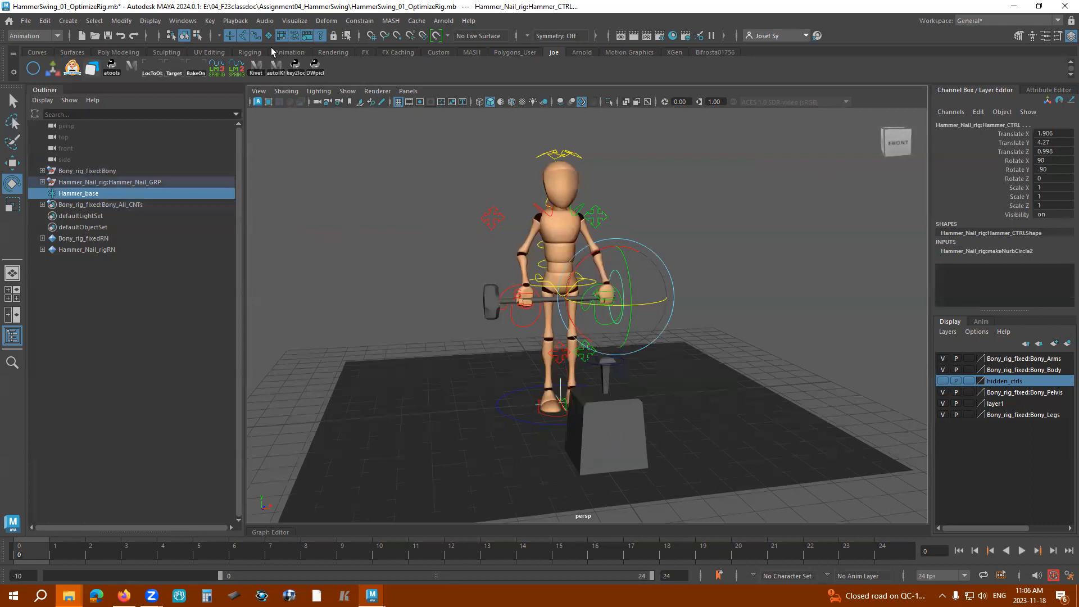
left_click(123, 21)
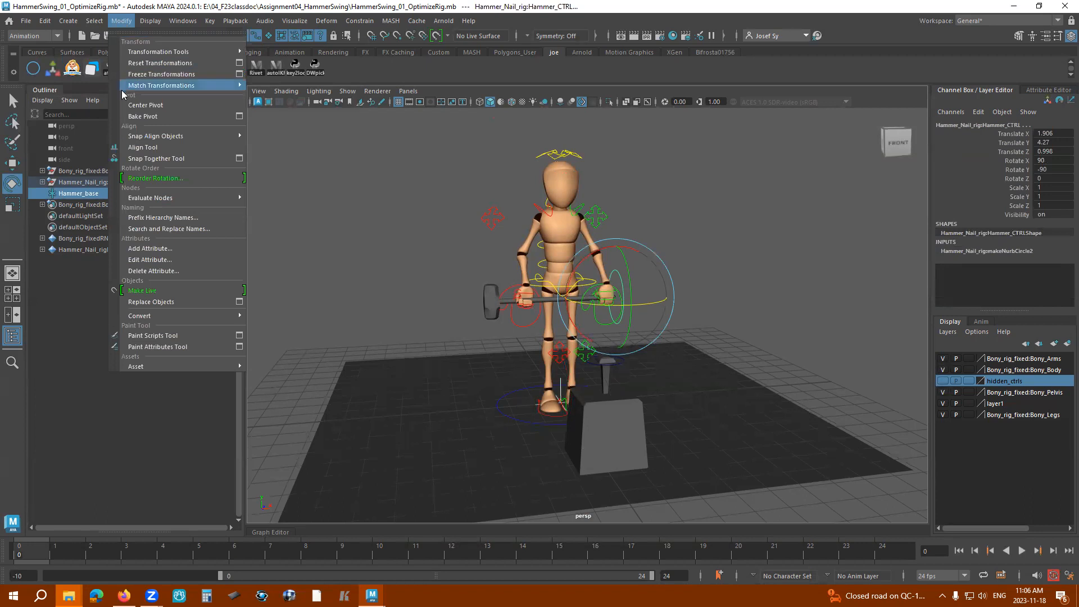
left_click(812, 257)
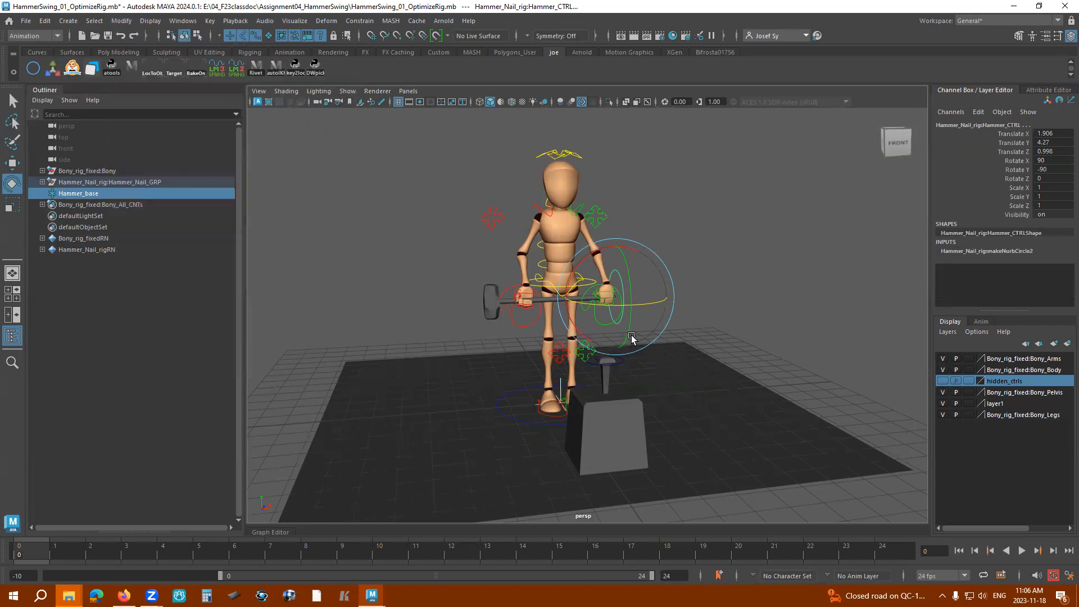
- Match all transforms of the Hammer_base locator to the hammer control, then clear the selection
left_click(560, 382)
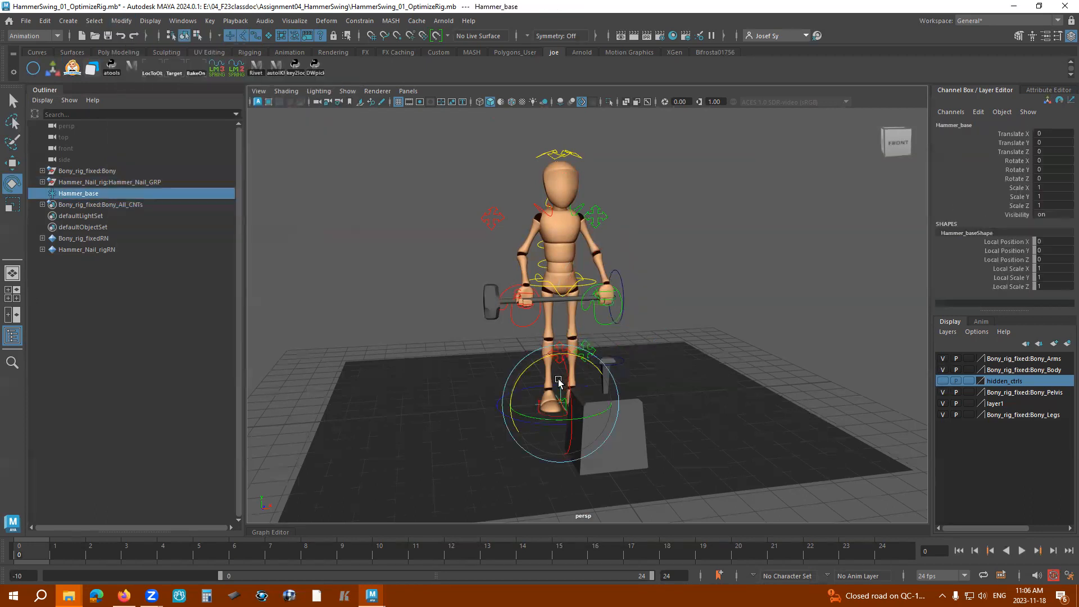
left_click(622, 277)
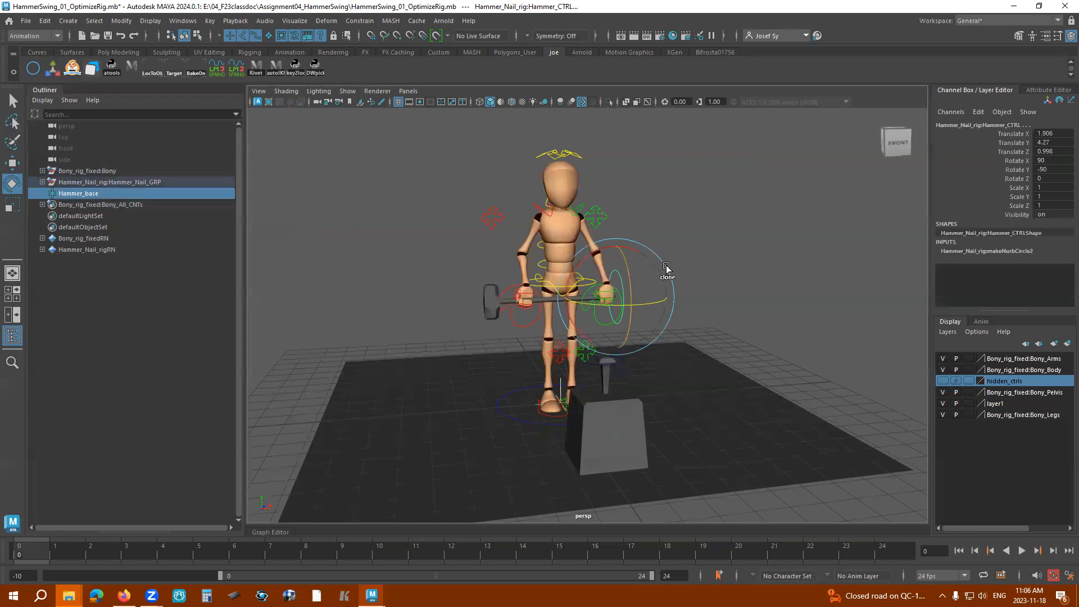
left_click(126, 22)
mouse_move(145, 88)
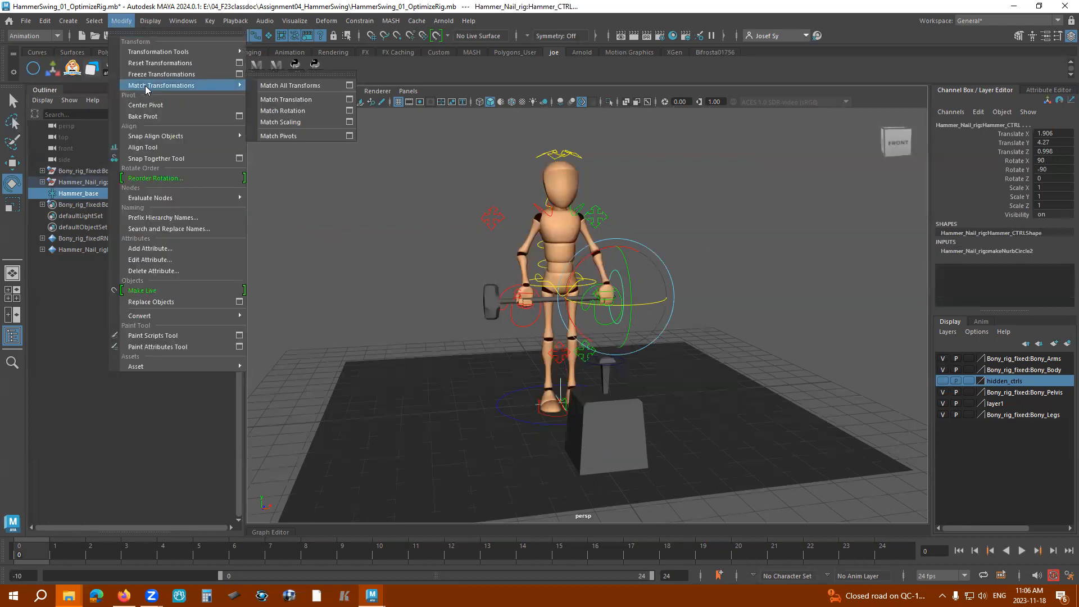
left_click(279, 86)
scroll(738, 279, "up", 3)
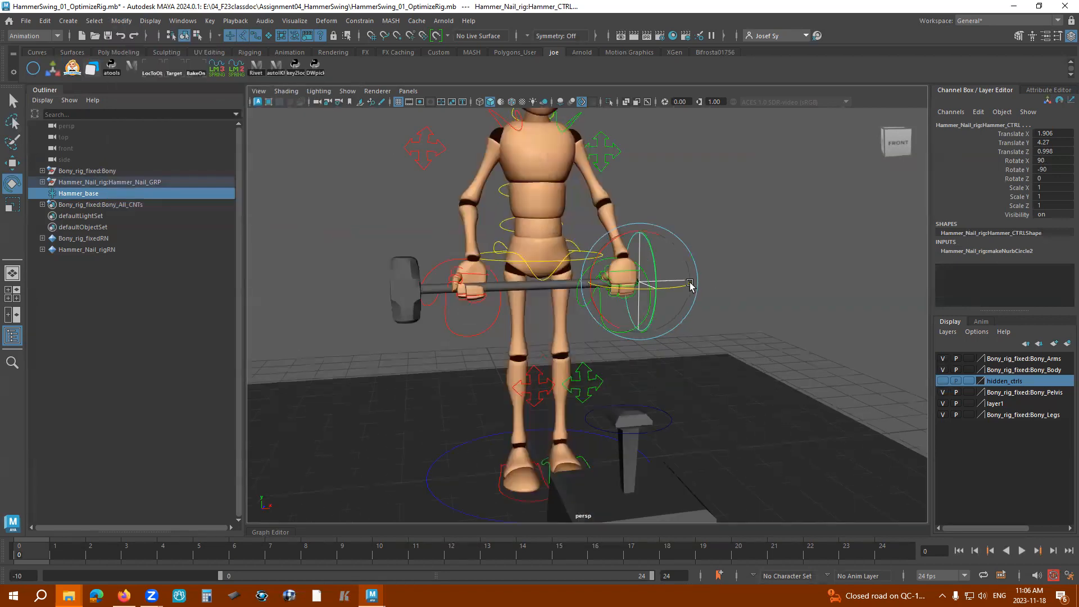
left_click(768, 285)
mouse_move(754, 308)
left_mouse_down("alt")
mouse_move(734, 313)
mouse_move(747, 308)
left_mouse_up("alt")
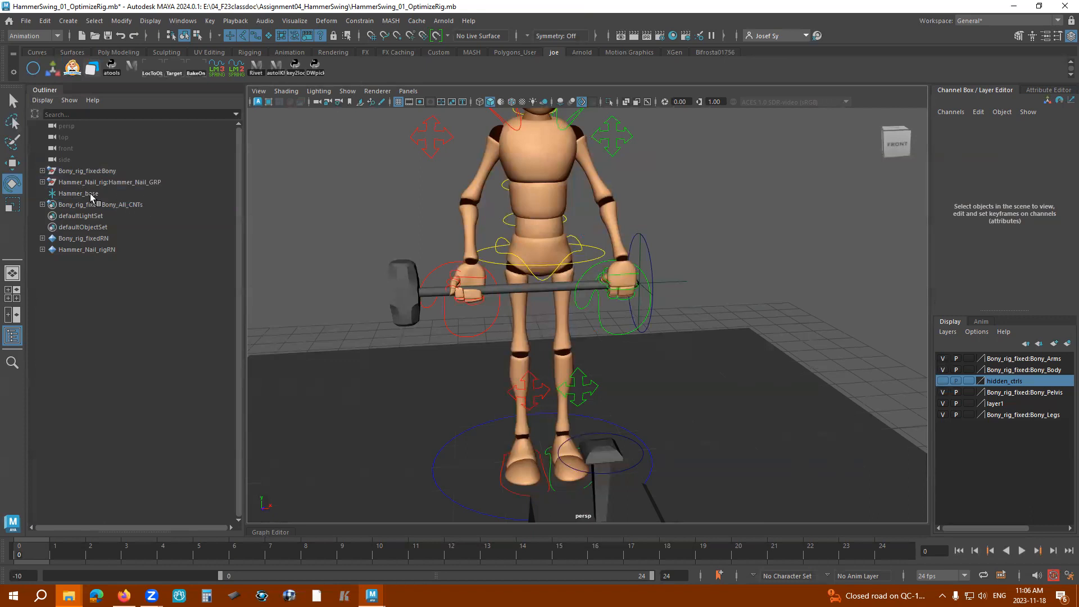
- Duplicate the Hammer_base locator and rename the copy shaft
left_click(682, 284)
left_click(765, 292)
left_click(681, 285)
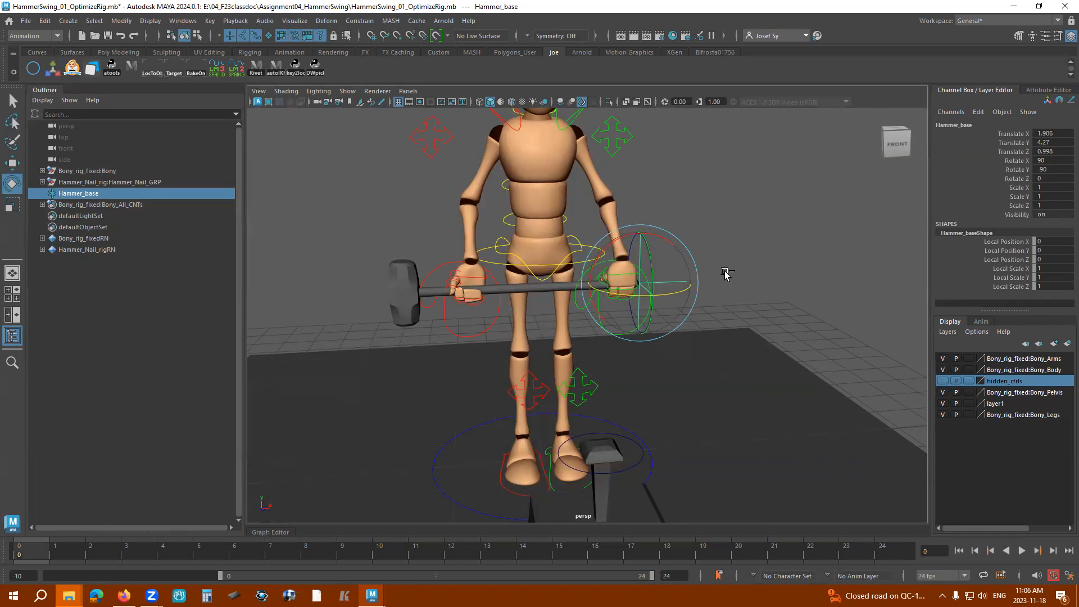
key("ctrl+d")
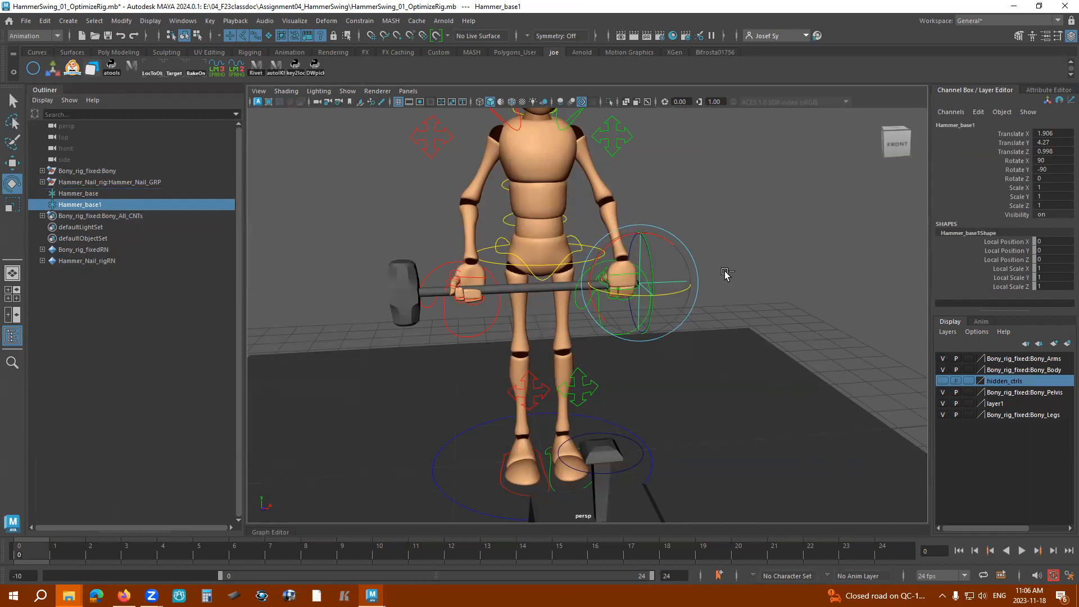
double_click(100, 205)
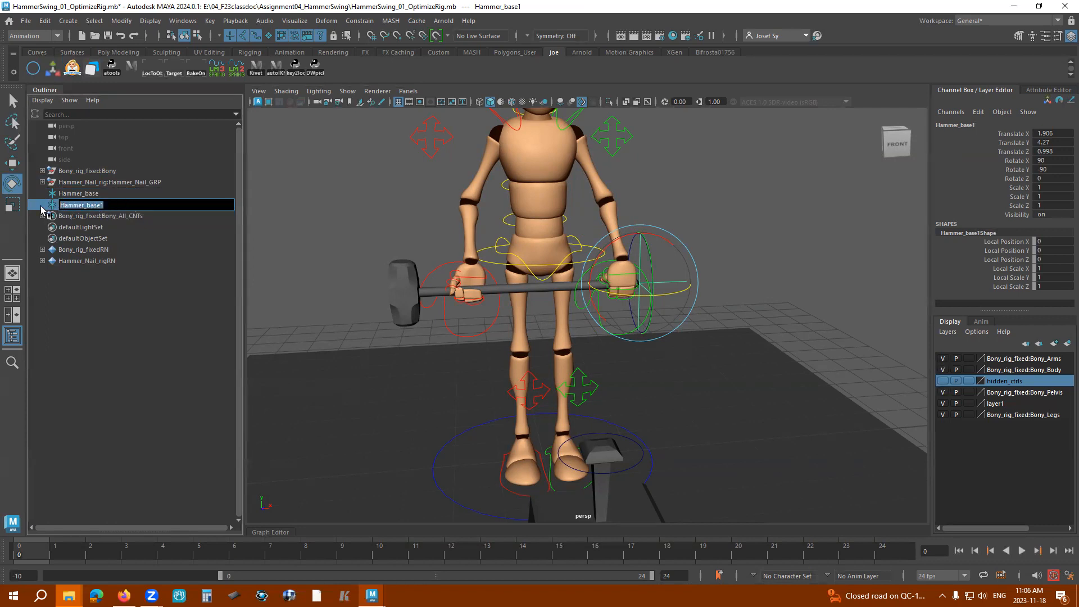
type("sh")
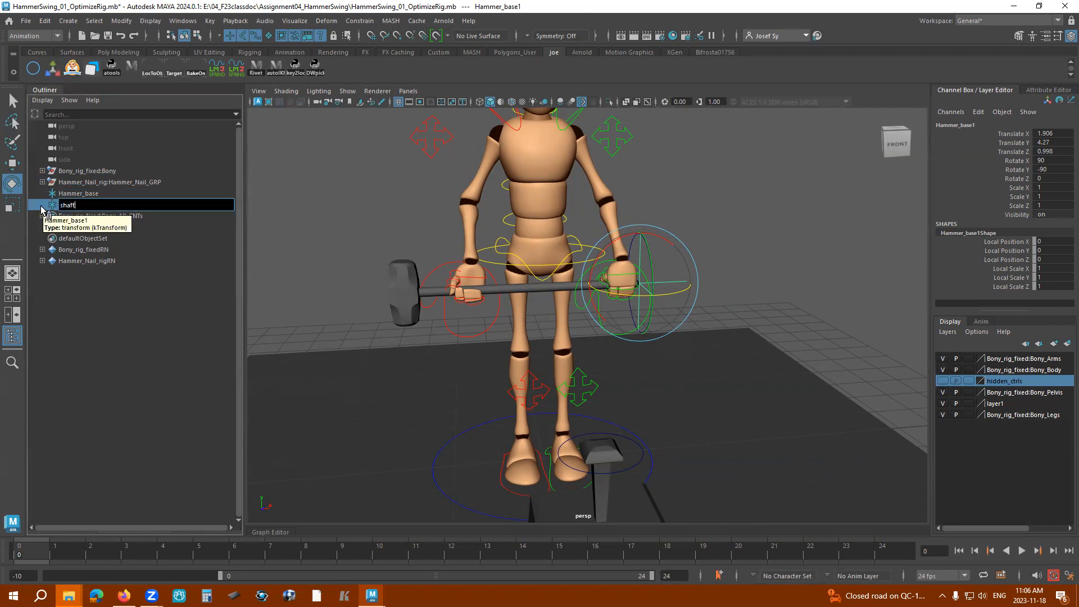
type("aft")
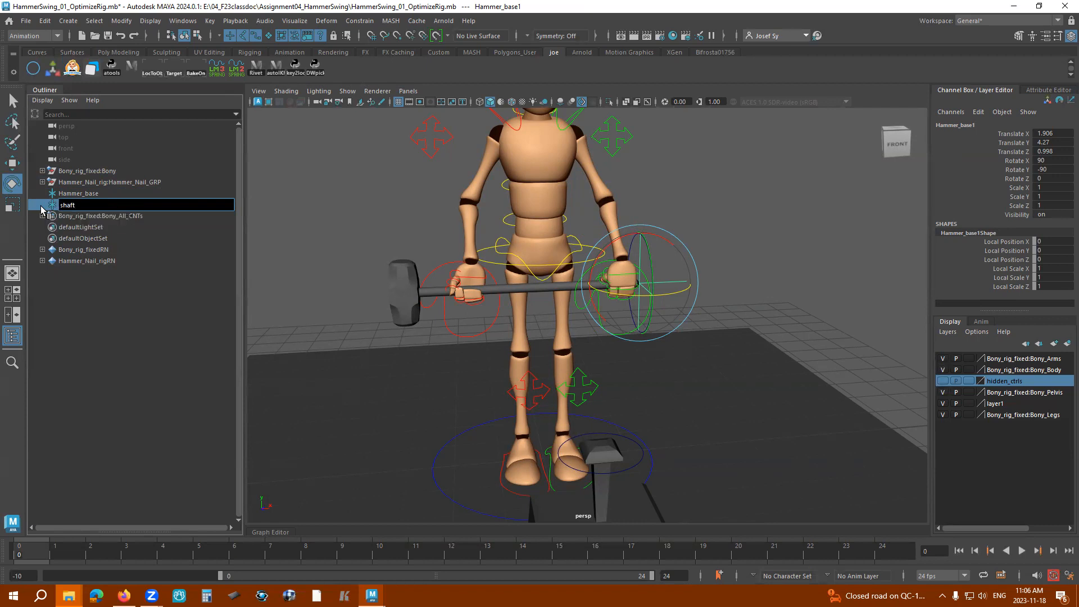
key("Return")
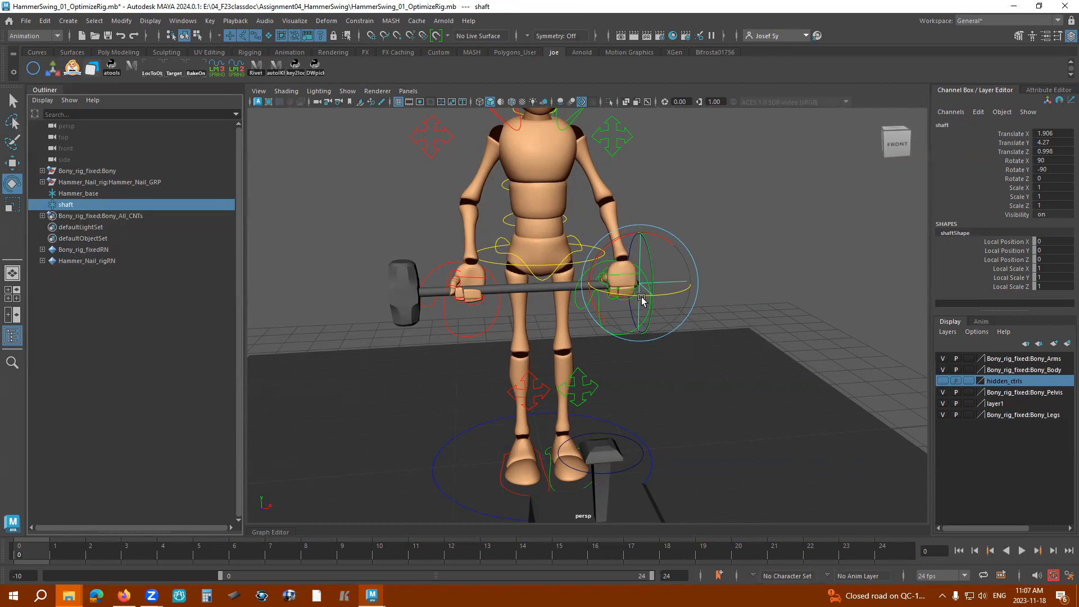
- Move the shaft locator along its own axis down the handle to beside the right hand, at about Translate X -1.16, and deselect it
key("w")
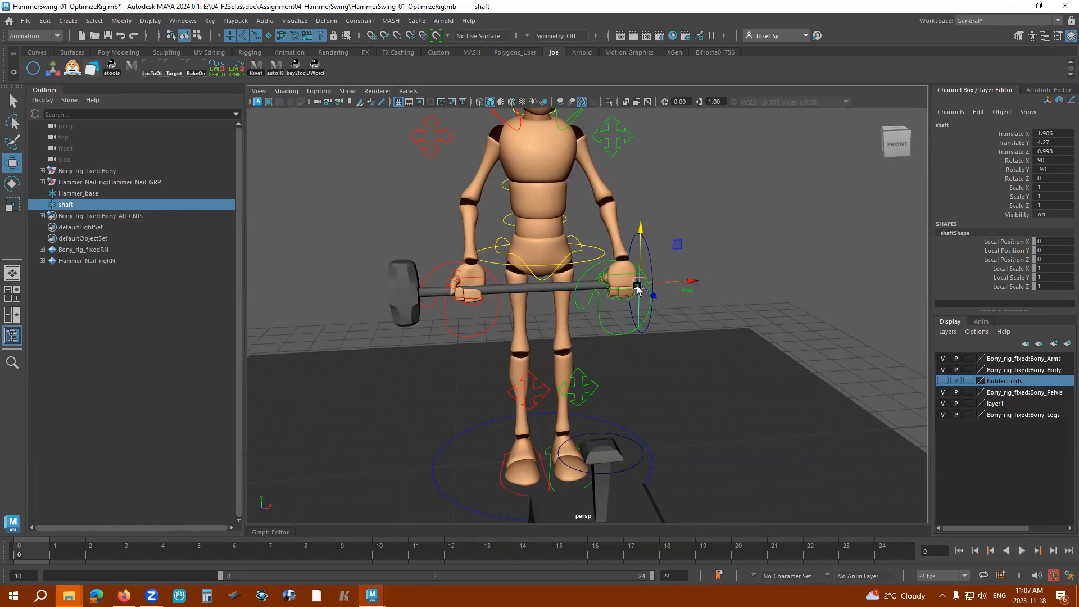
right_click_drag(635, 287, 596, 269)
mouse_move(690, 312)
left_mouse_down("alt")
mouse_move(665, 326)
mouse_move(684, 319)
left_mouse_up("alt")
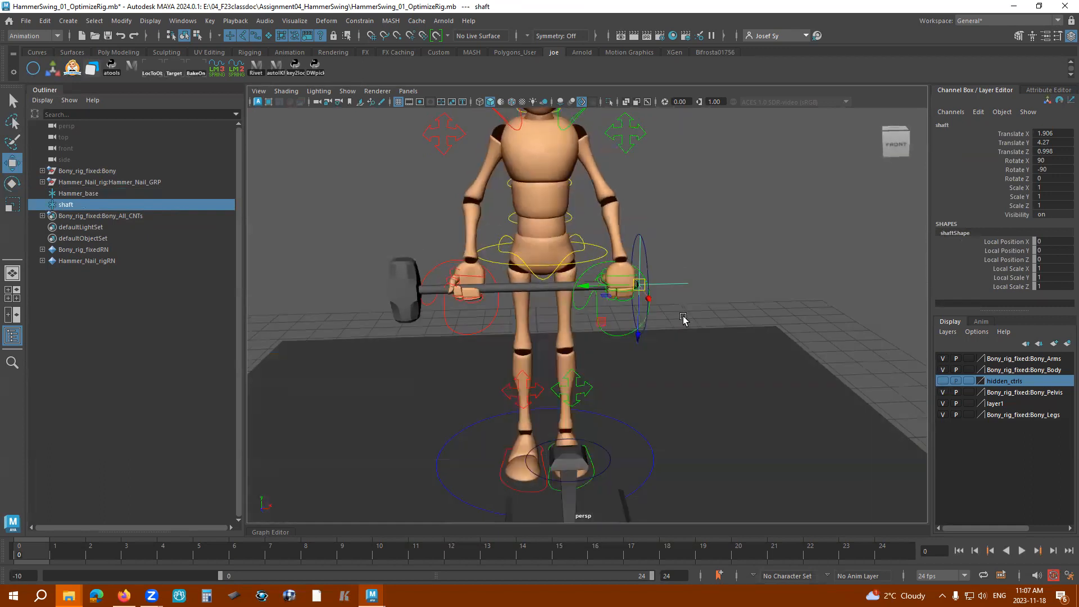
left_click_drag(592, 289, 436, 311)
left_click_drag(516, 339, 534, 305, "alt")
left_click_drag(722, 300, 645, 402, "alt")
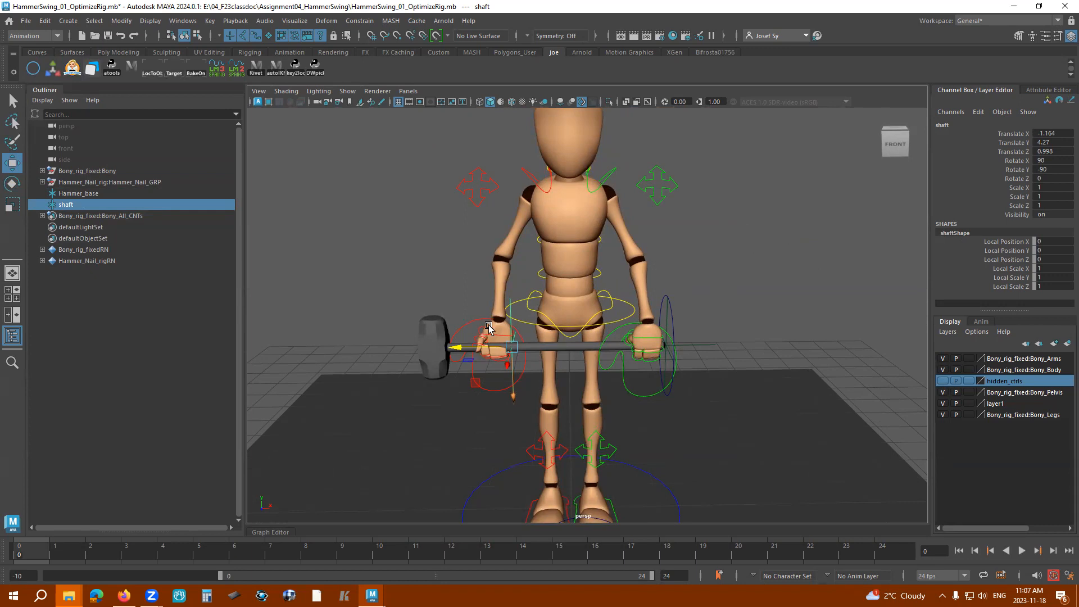
left_click_drag(754, 325, 703, 336, "alt")
left_click(718, 282)
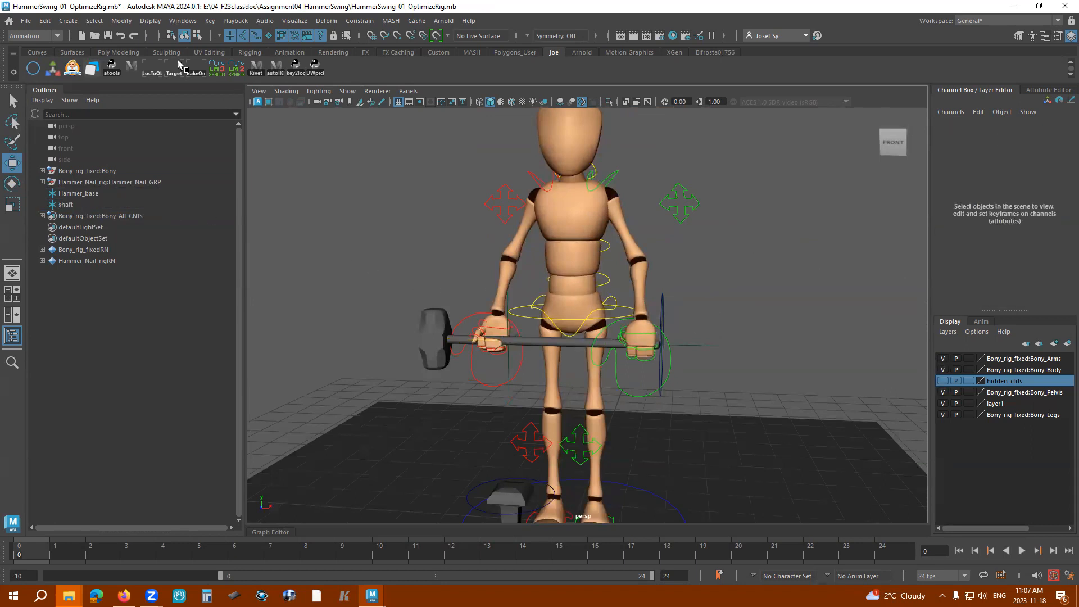
- Create another locator and rename it Rhnd
left_click(68, 20)
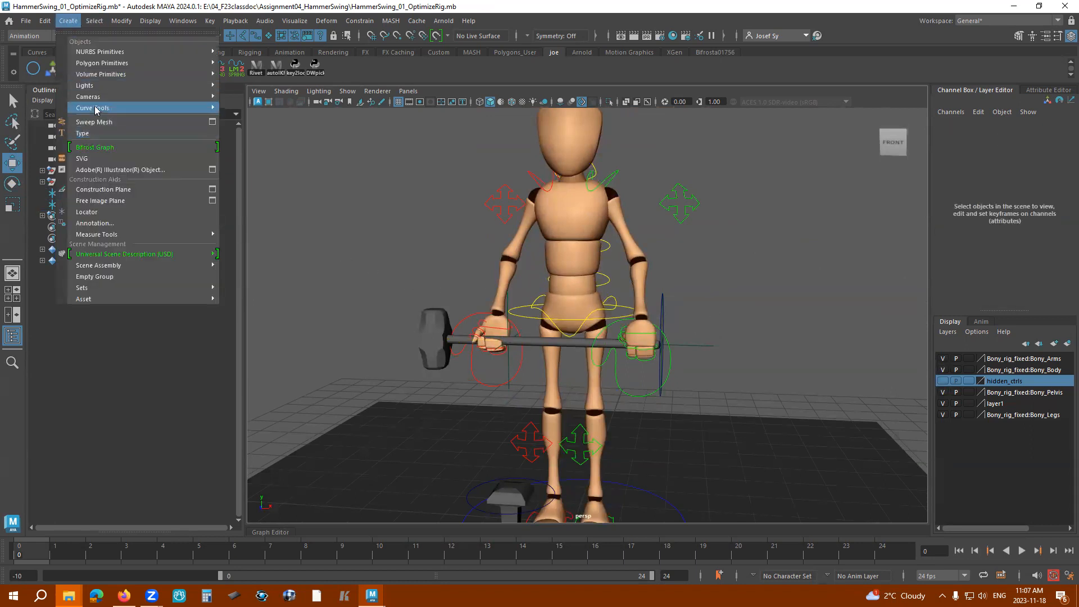
left_click(87, 212)
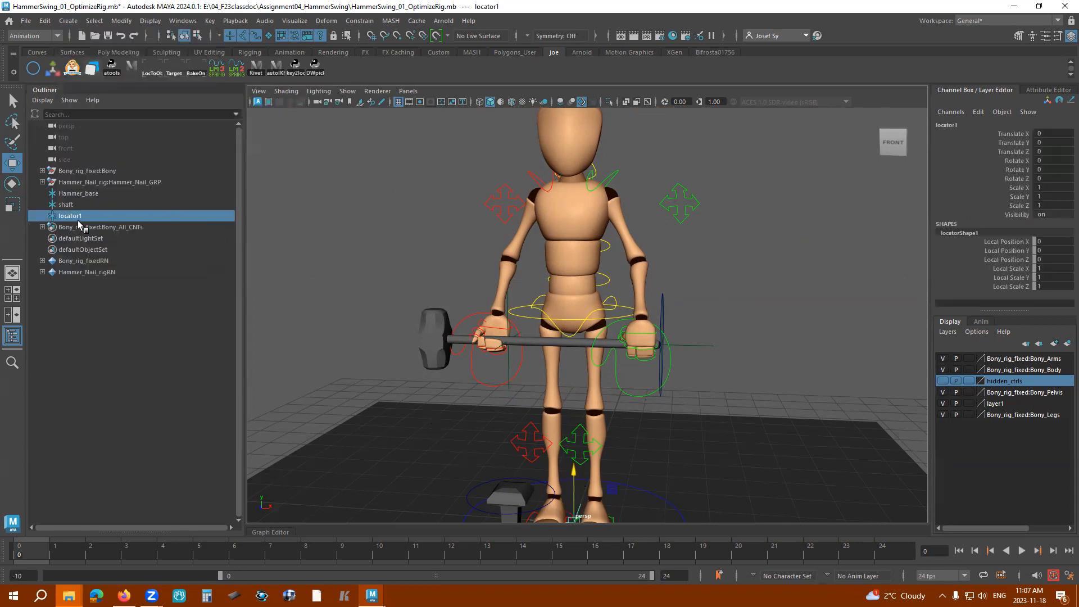
double_click(115, 217)
type("Rhnd")
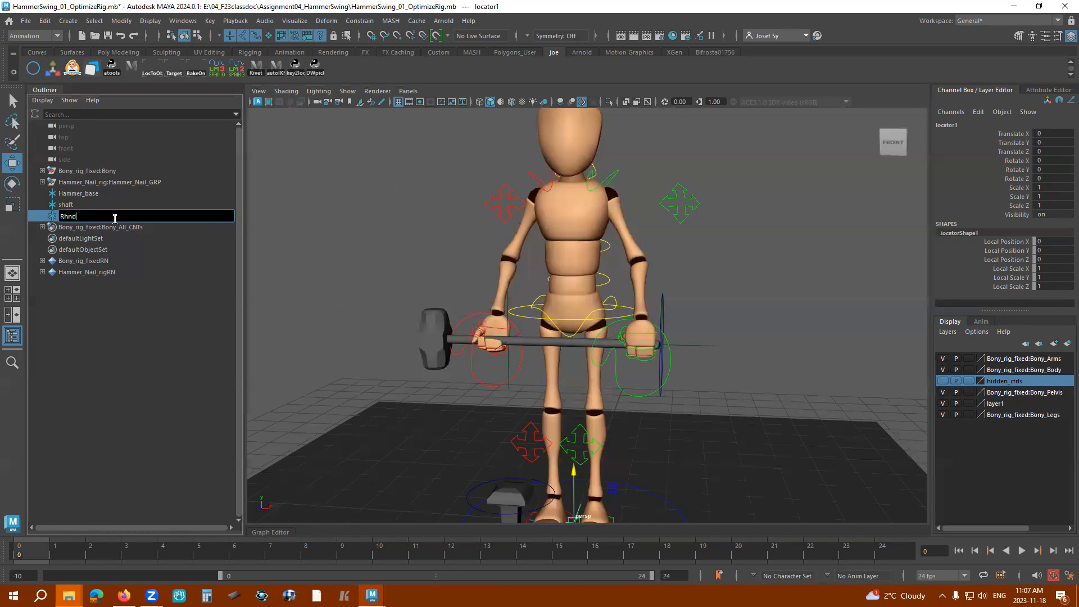
key("Return")
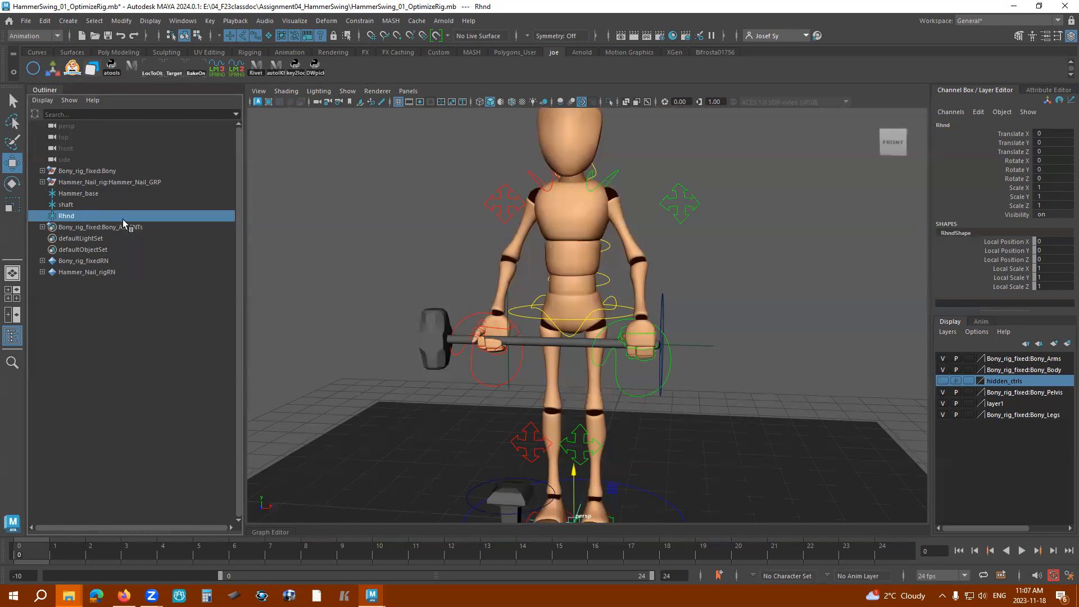
- Match all transforms of the Rhnd locator to the right wrist IK control
scroll(748, 386, "down", 4)
left_click_drag(675, 445, 540, 331, "alt")
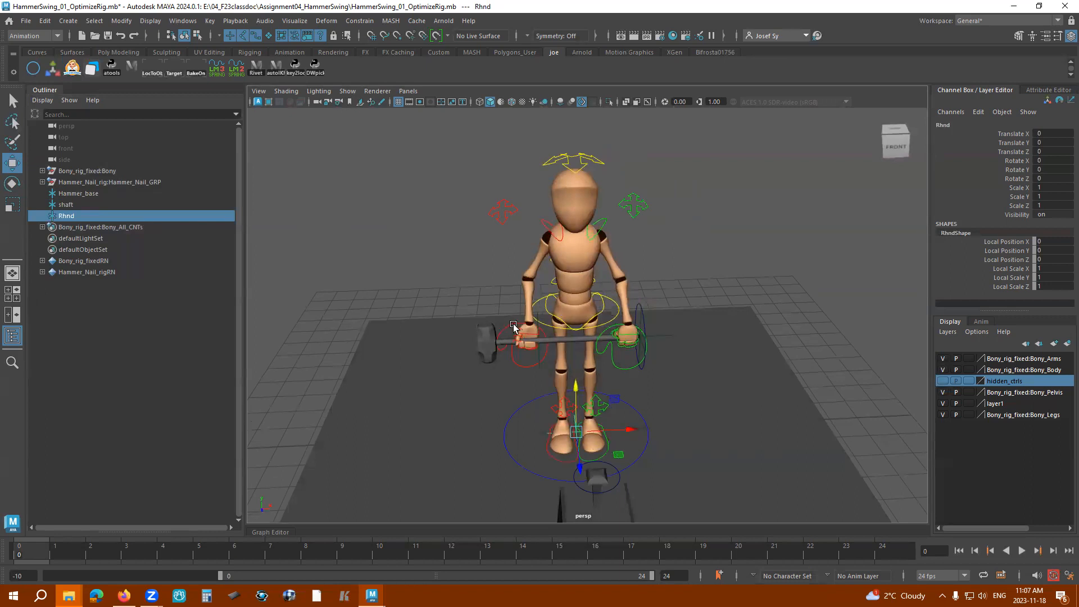
left_click(513, 326)
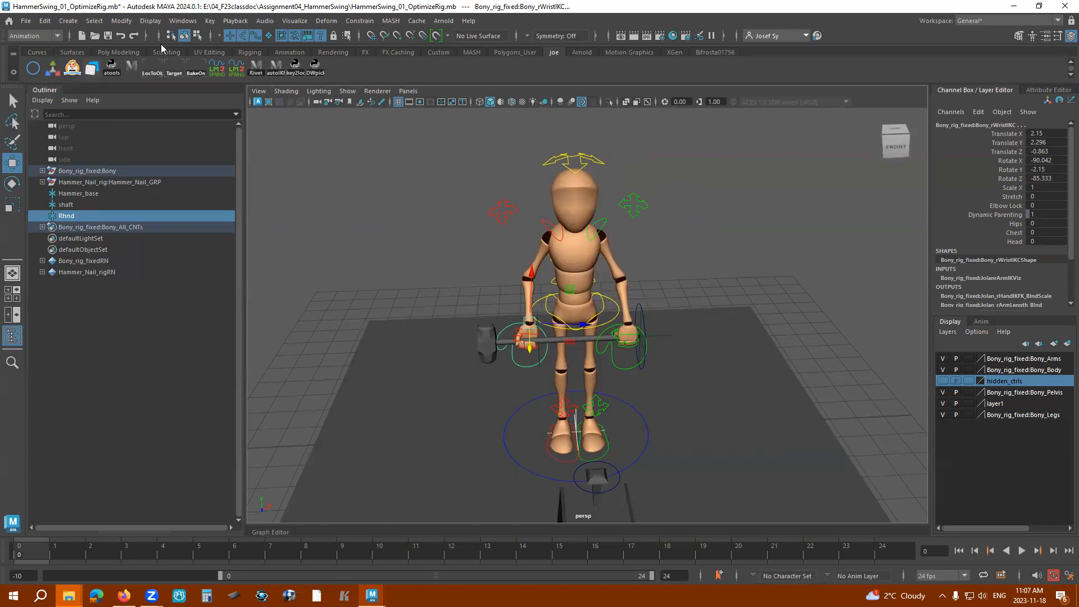
left_click(122, 21)
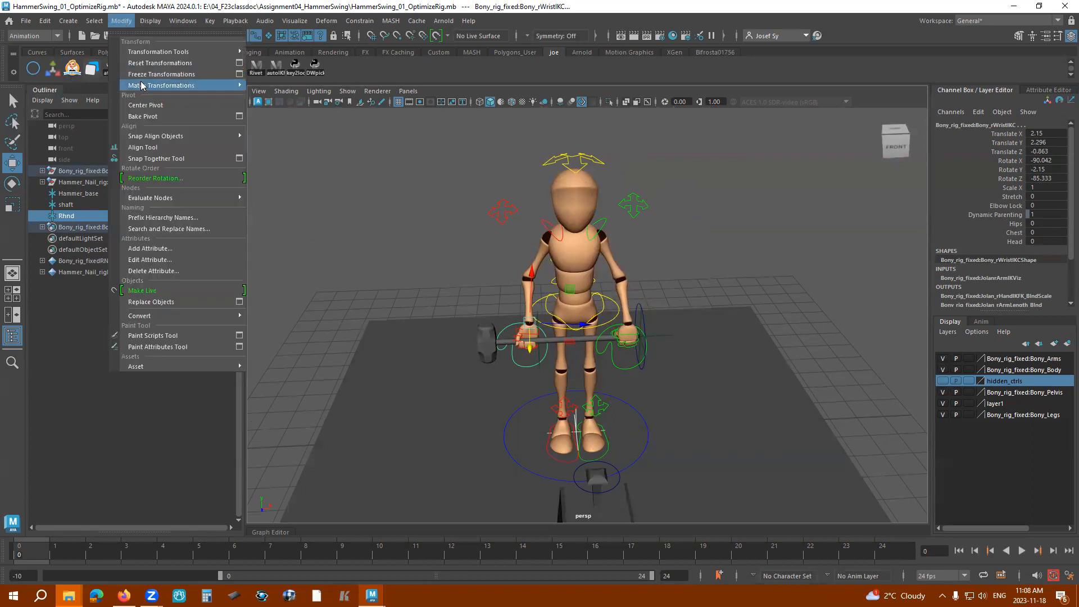
mouse_move(186, 85)
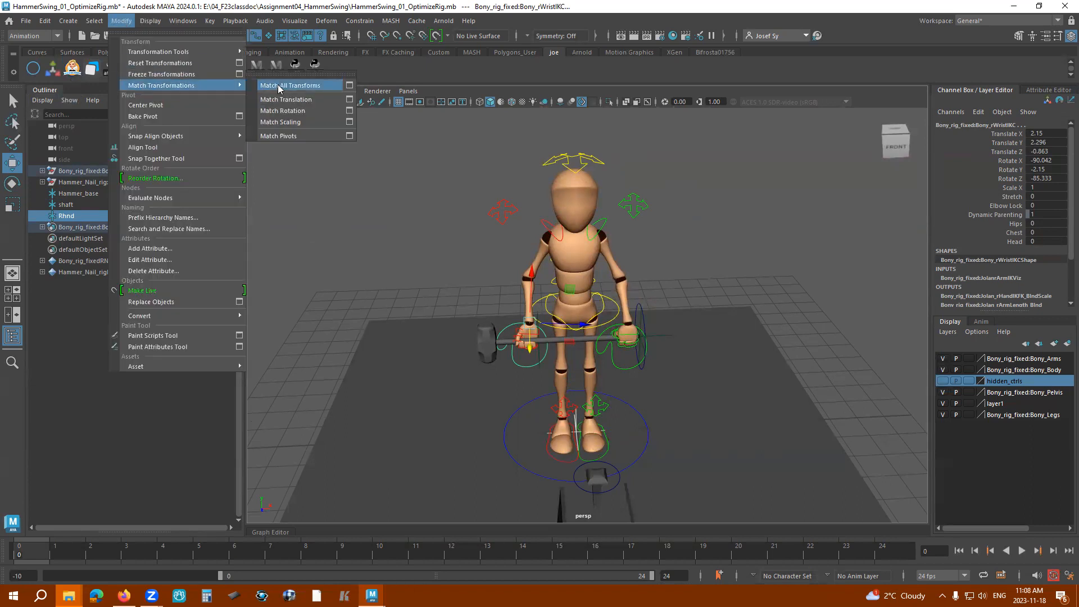
left_click(280, 89)
left_click_drag(705, 261, 703, 245, "alt")
scroll(701, 258, "up", 5)
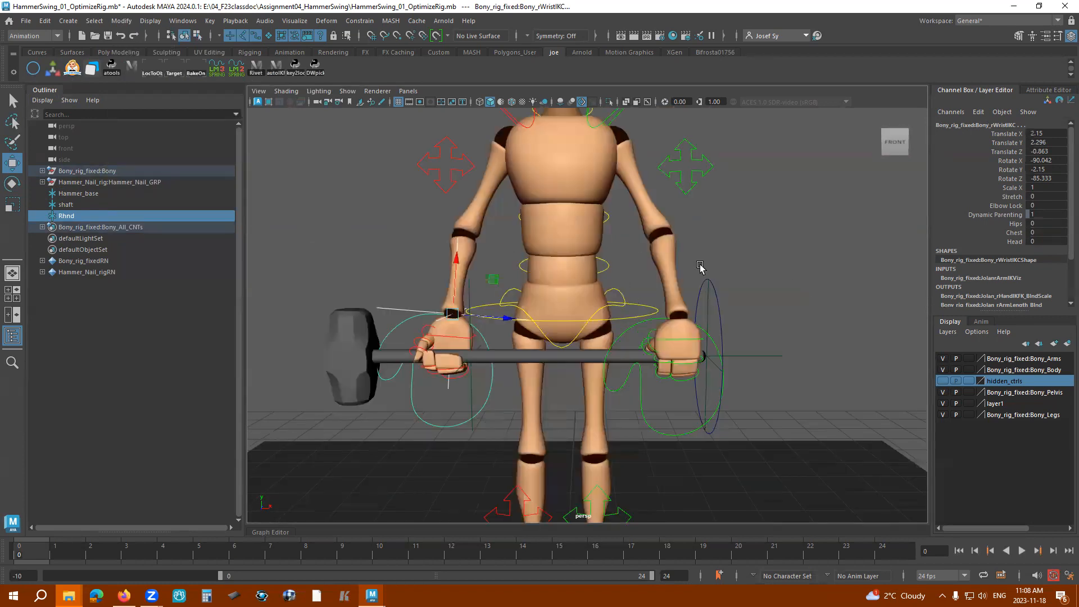
middle_click_drag(840, 250, 869, 226, "alt")
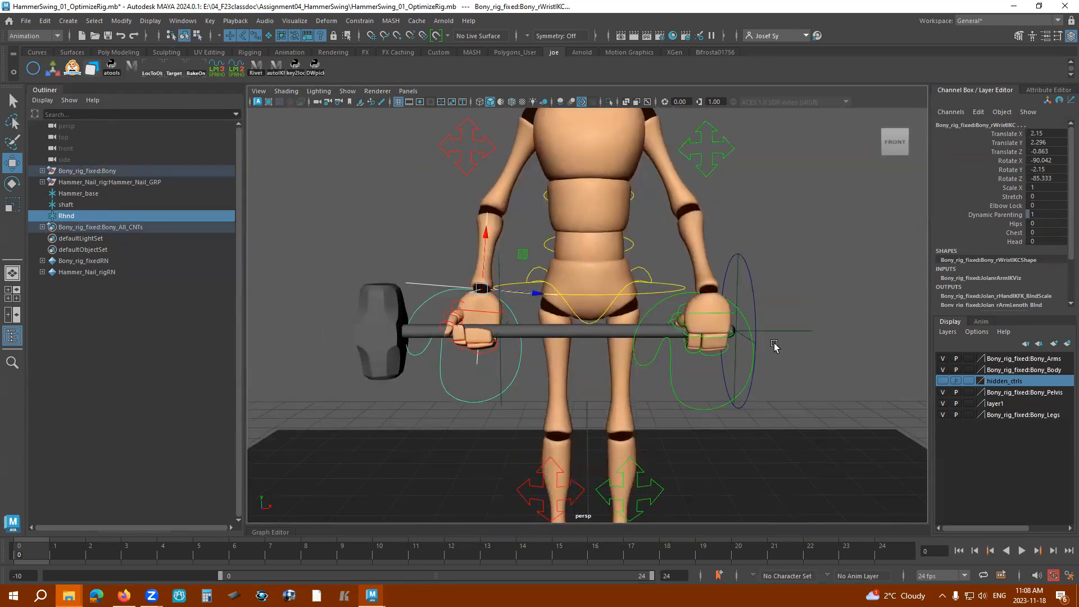
- Parent the Rhnd locator under the shaft locator
left_click(741, 291)
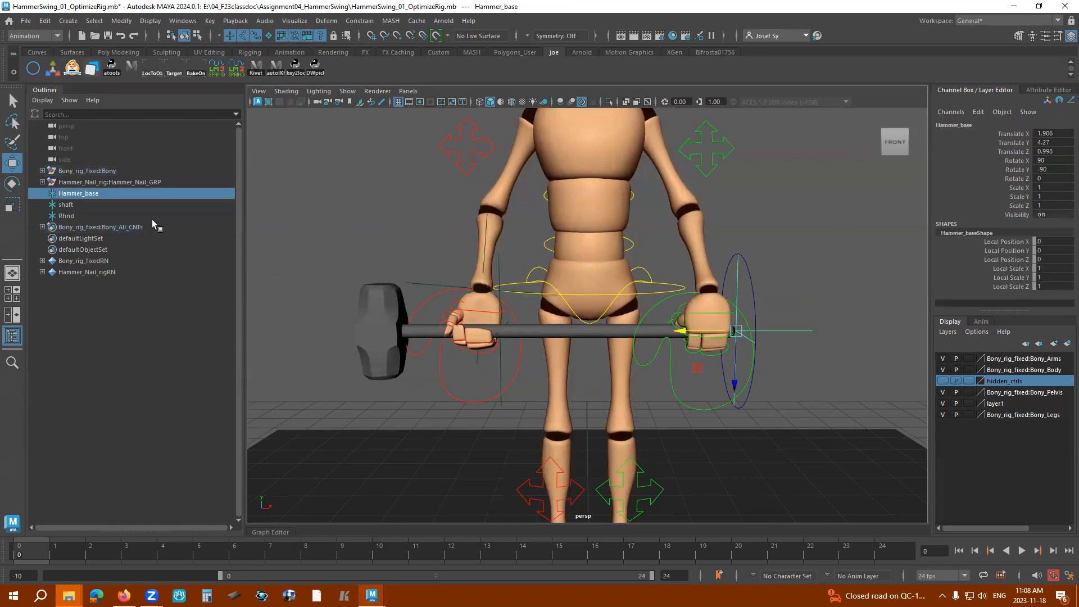
left_click(67, 216)
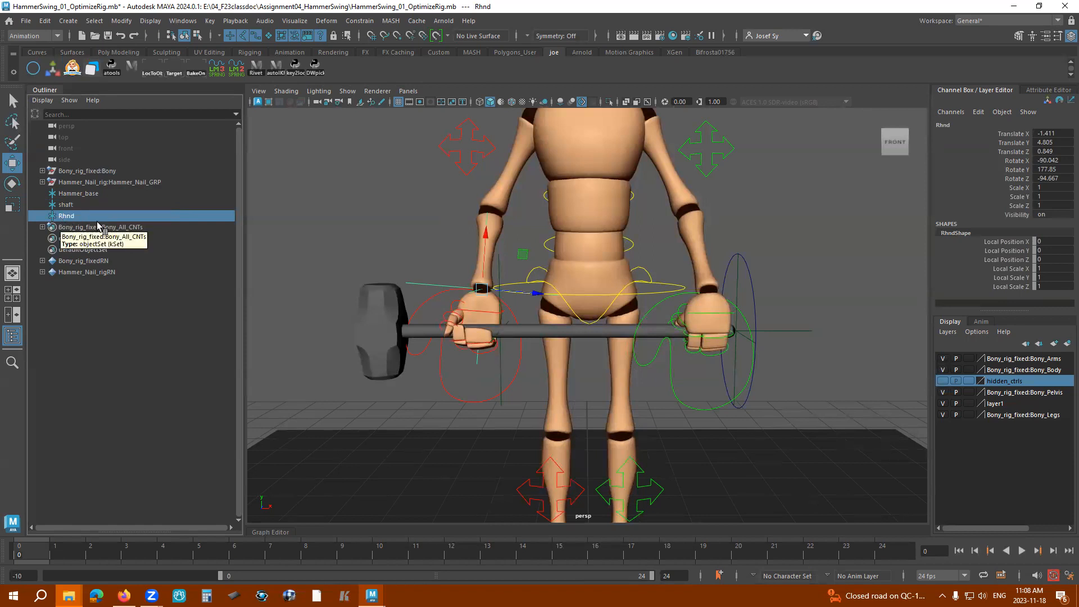
left_click(68, 204, "ctrl")
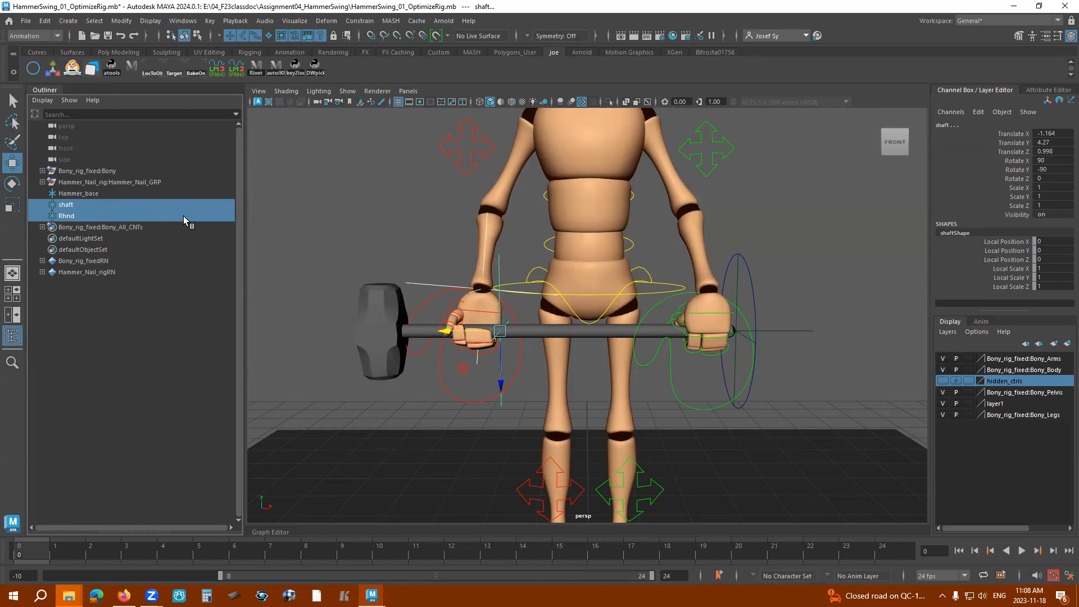
key("p")
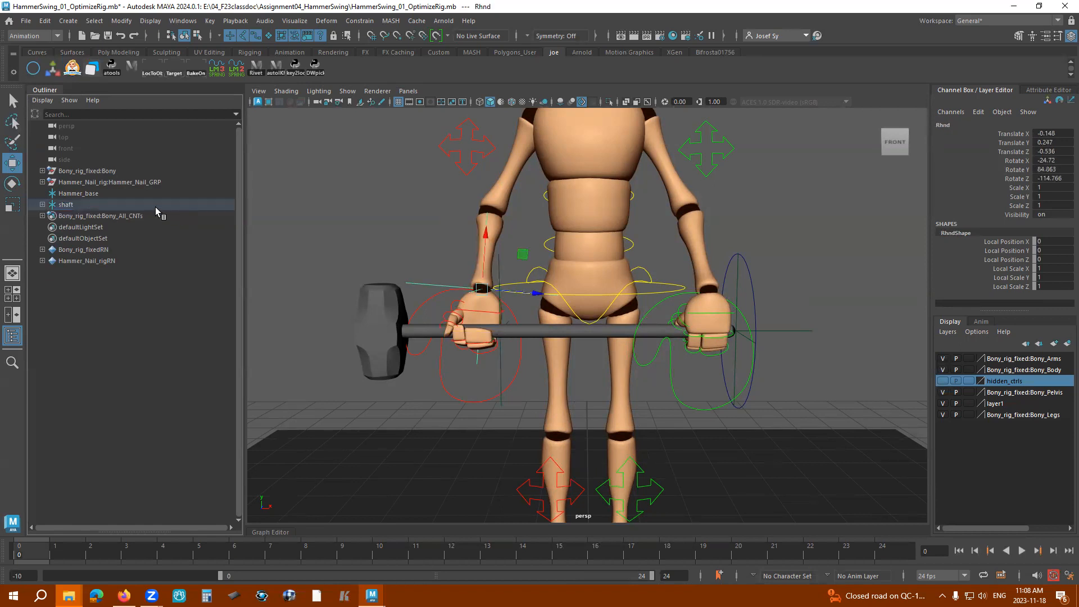
- Parent the shaft locator under Hammer_base and expand the hierarchy
left_click(73, 206)
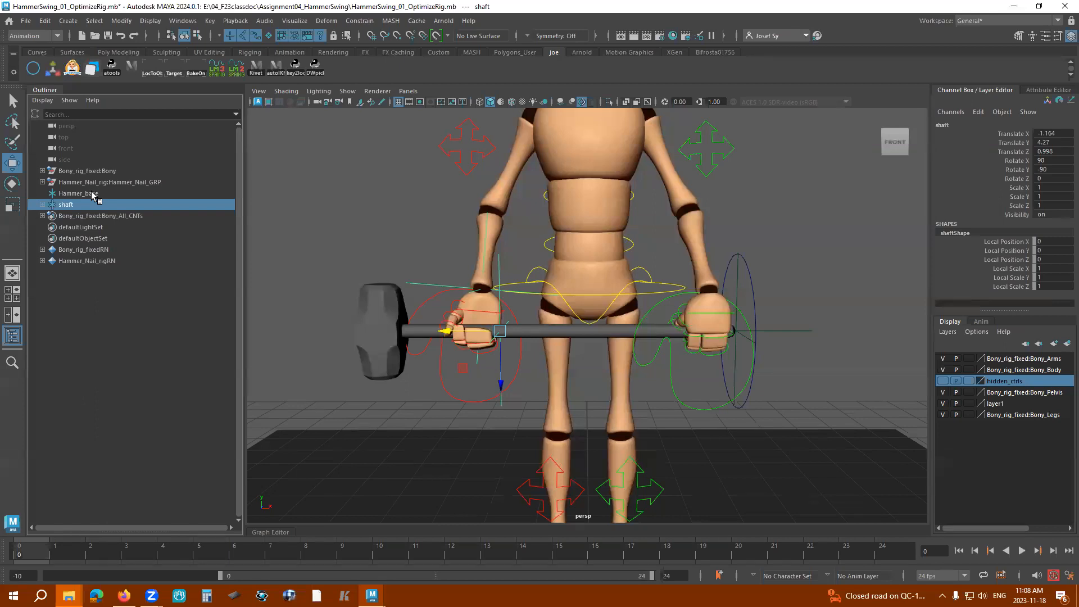
left_click(92, 194, "ctrl")
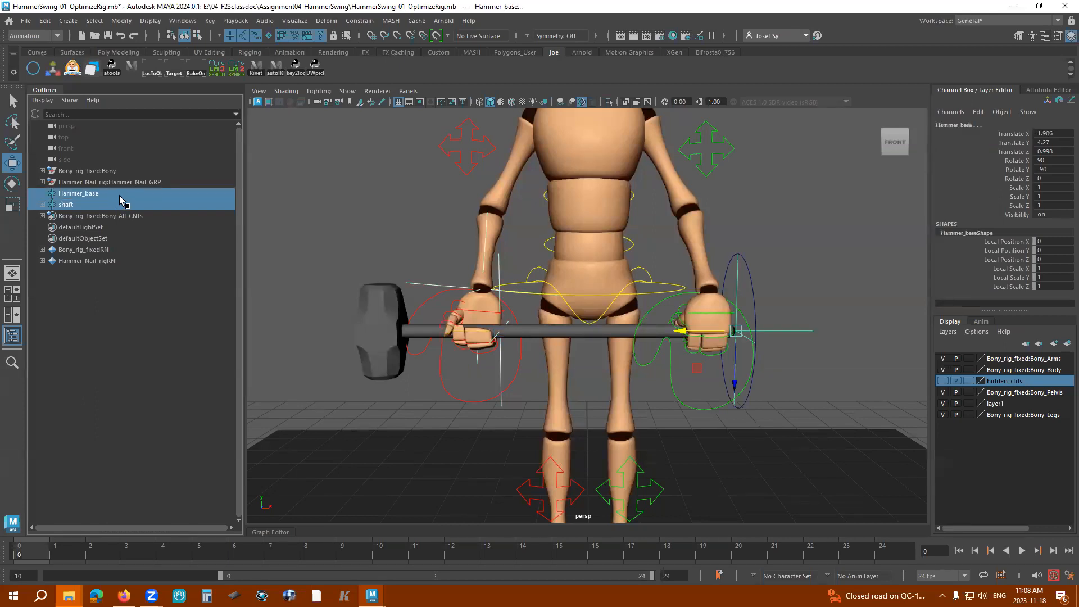
key("p")
left_click(52, 207)
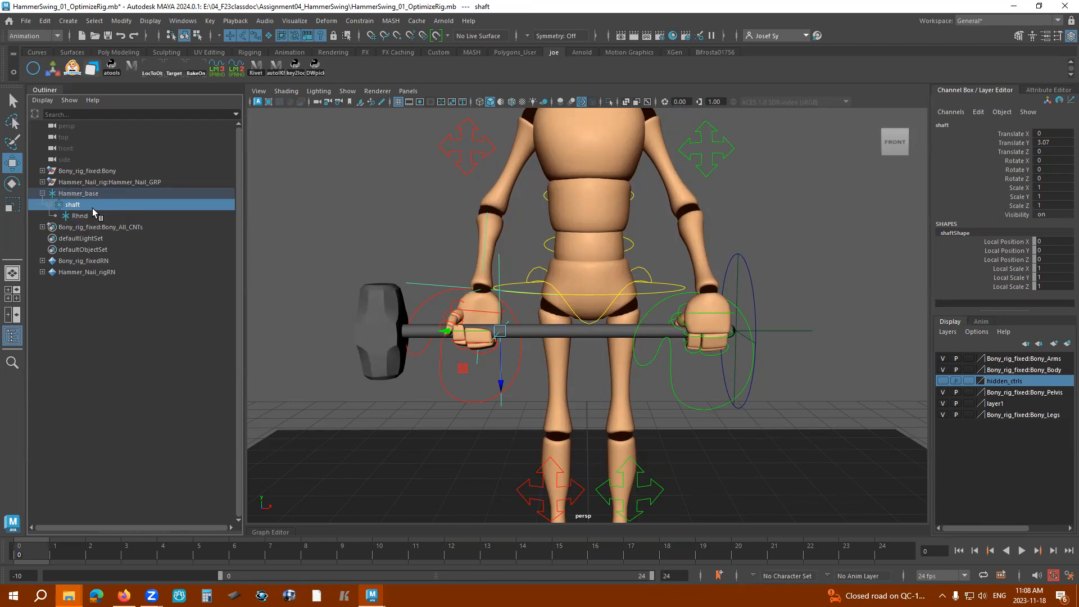
- Undo the parenting of the shaft and Rhnd locators
key("ctrl+z")
key("ctrl+z")
key("ctrl+z")
key("ctrl+z")
key("ctrl+z")
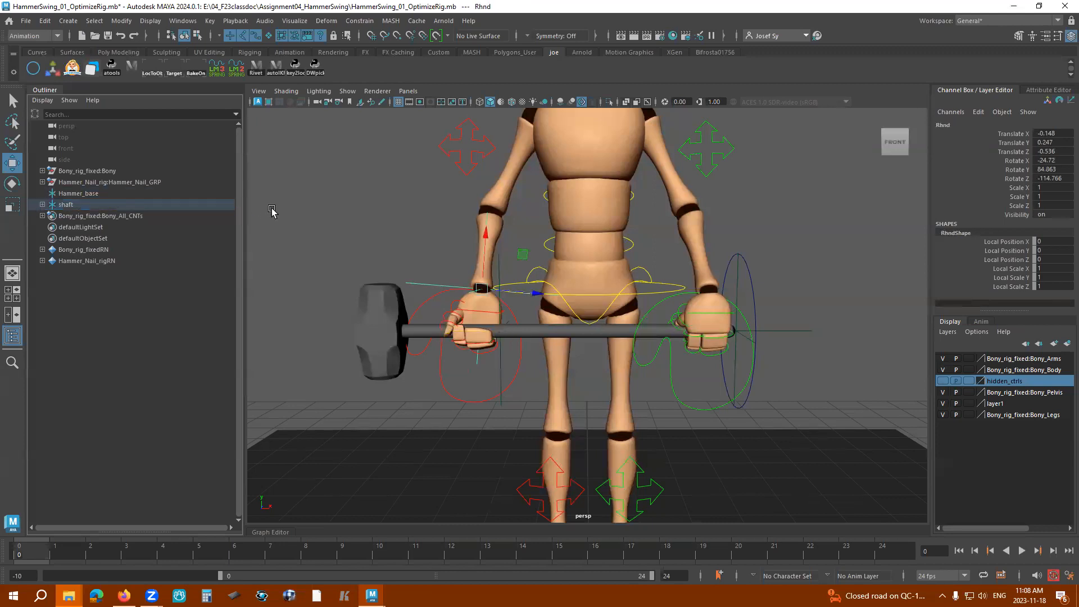
- Make the Rhnd locator a child of shaft in the Outliner and expand shaft
left_click(75, 206)
left_click(77, 216)
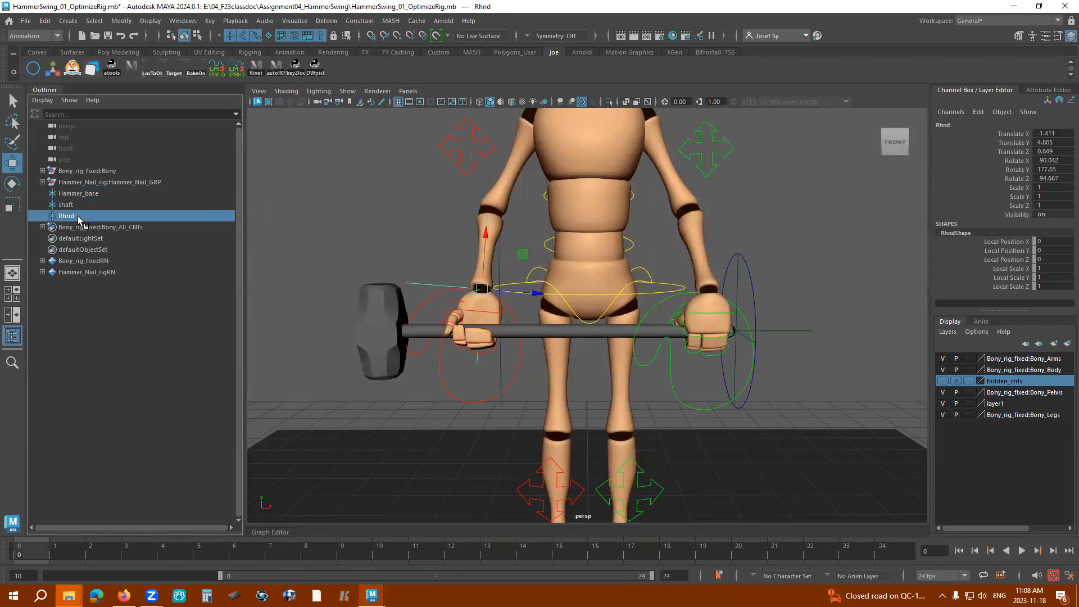
middle_click_drag(80, 215, 72, 207)
left_click(42, 205)
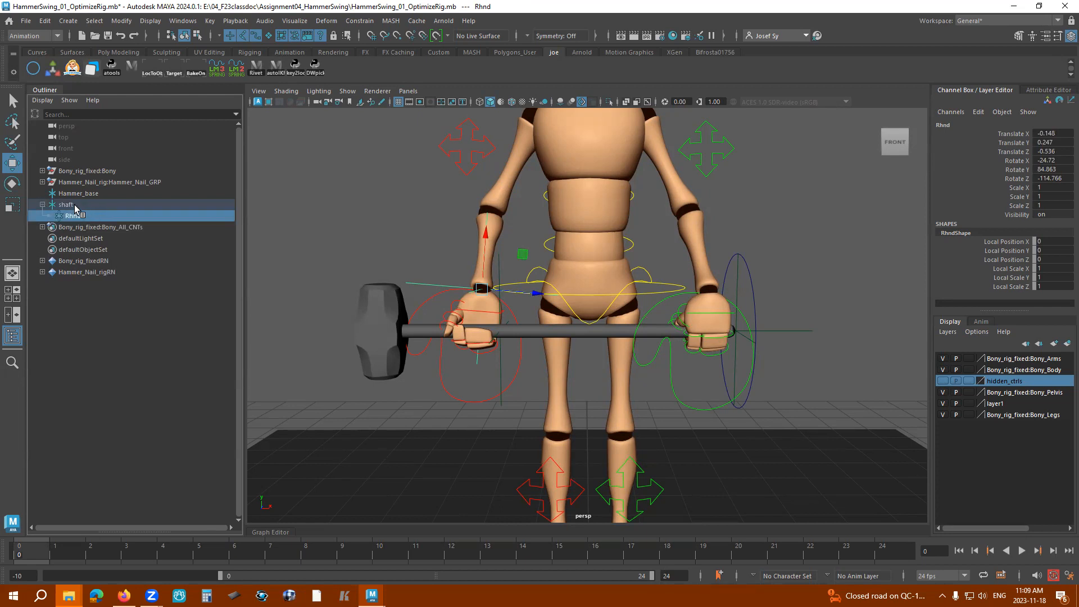
- Make the shaft locator a child of Hammer_base in the Outliner, expand the hierarchy and clear the selection
left_click(78, 206)
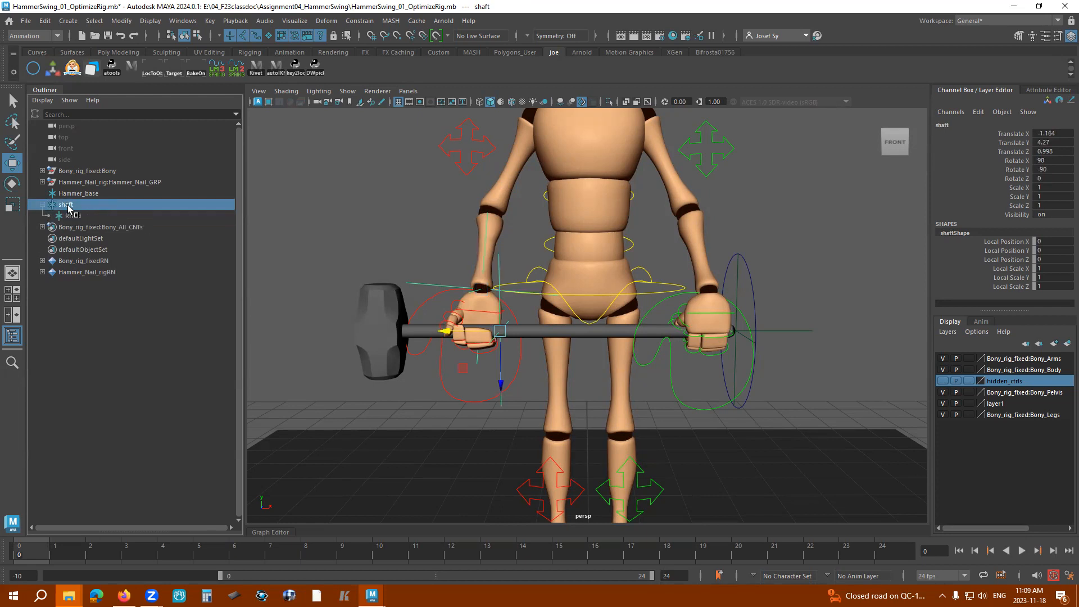
middle_click_drag(71, 207, 90, 194)
left_click(48, 206)
left_click(884, 265)
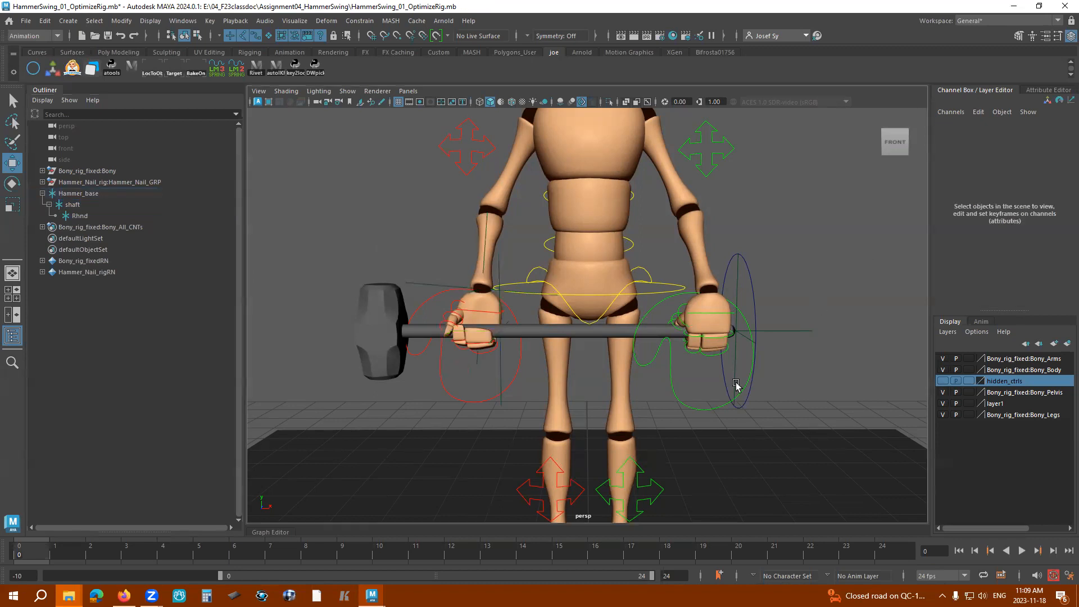
- Parent-constrain the Hammer_base locator to the hammer control with Maintain offset on and all translate and rotate axes constrained
left_click_drag(893, 249, 815, 262, "alt")
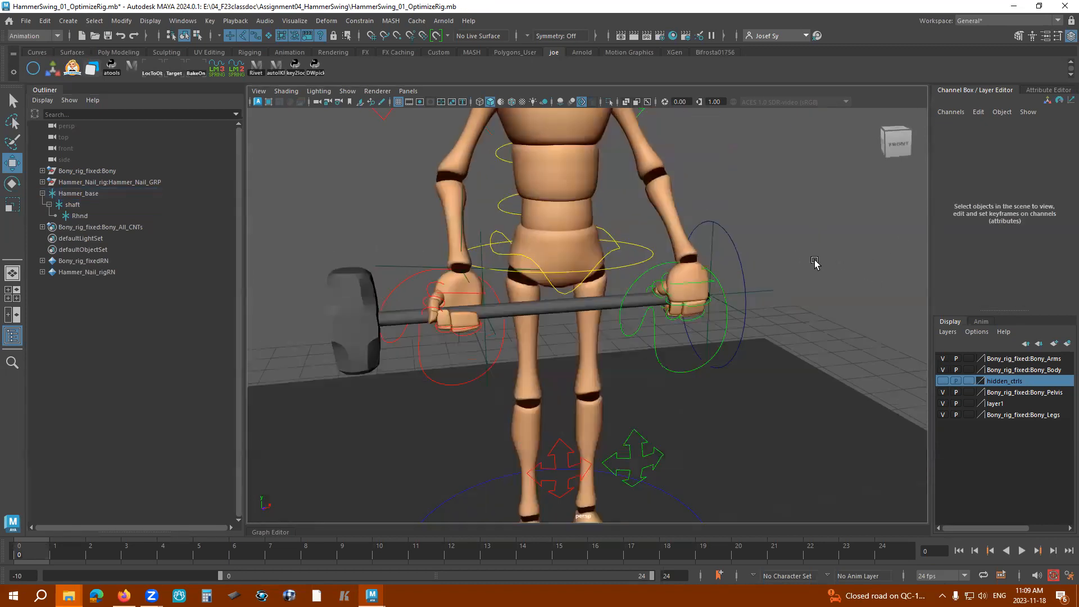
left_click(710, 247)
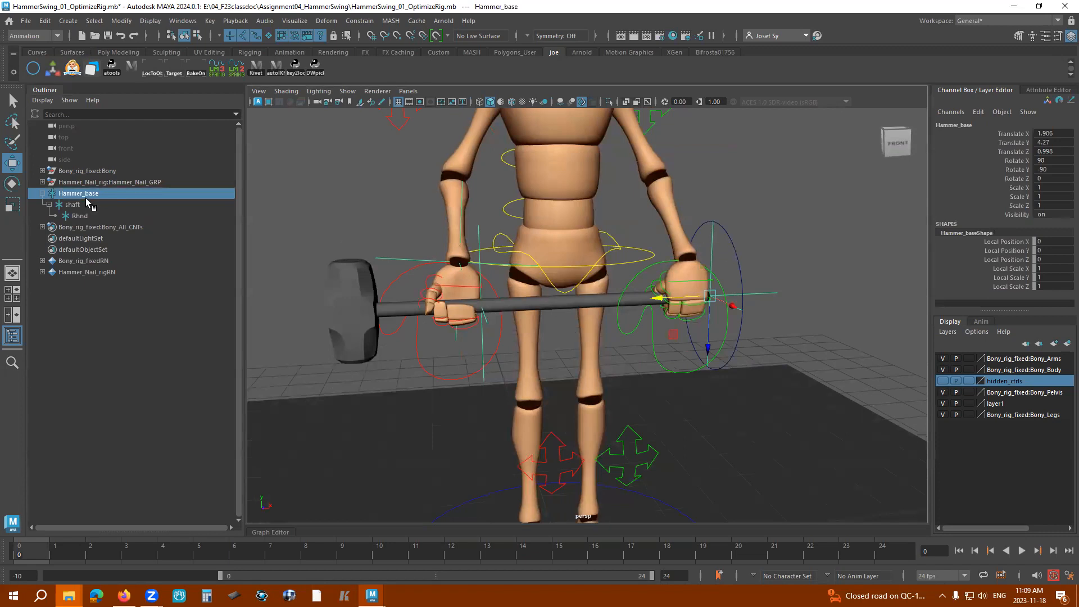
left_click(738, 254)
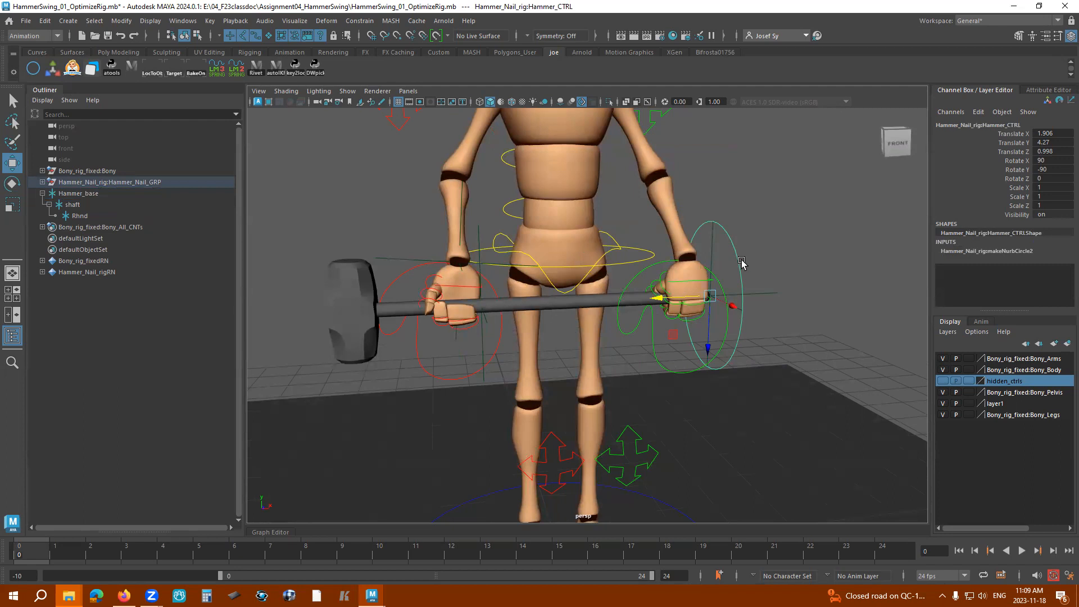
left_click(806, 248)
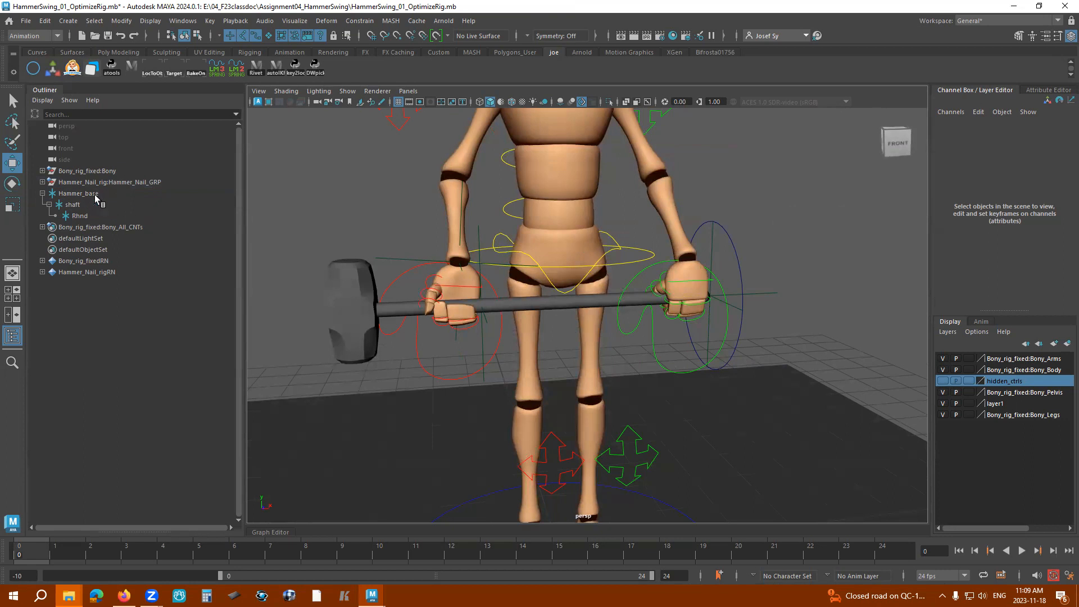
left_click(360, 22)
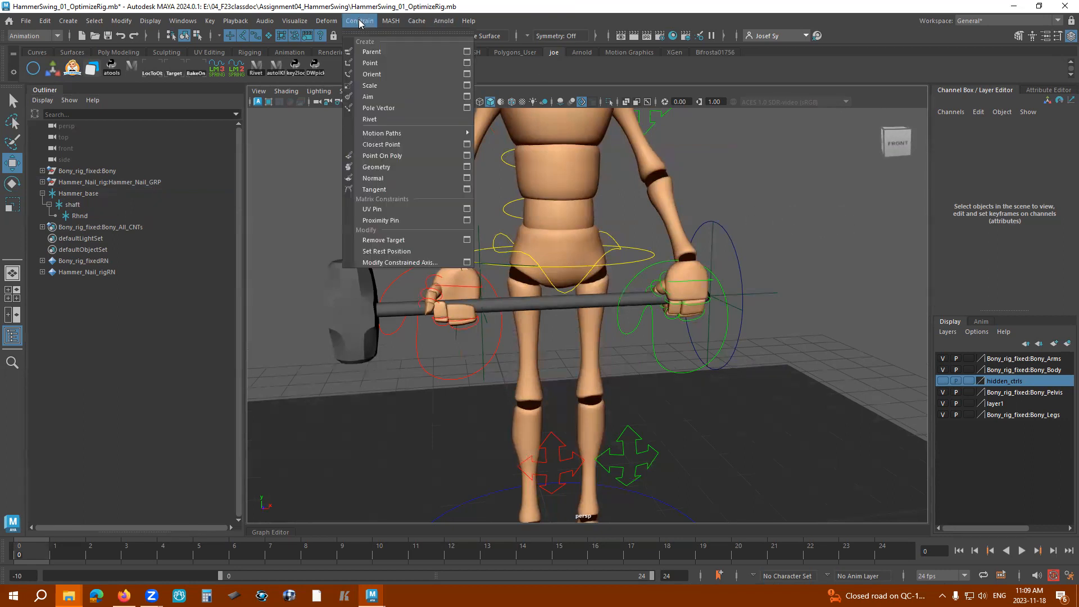
left_click(467, 52)
left_click_drag(837, 248, 891, 176)
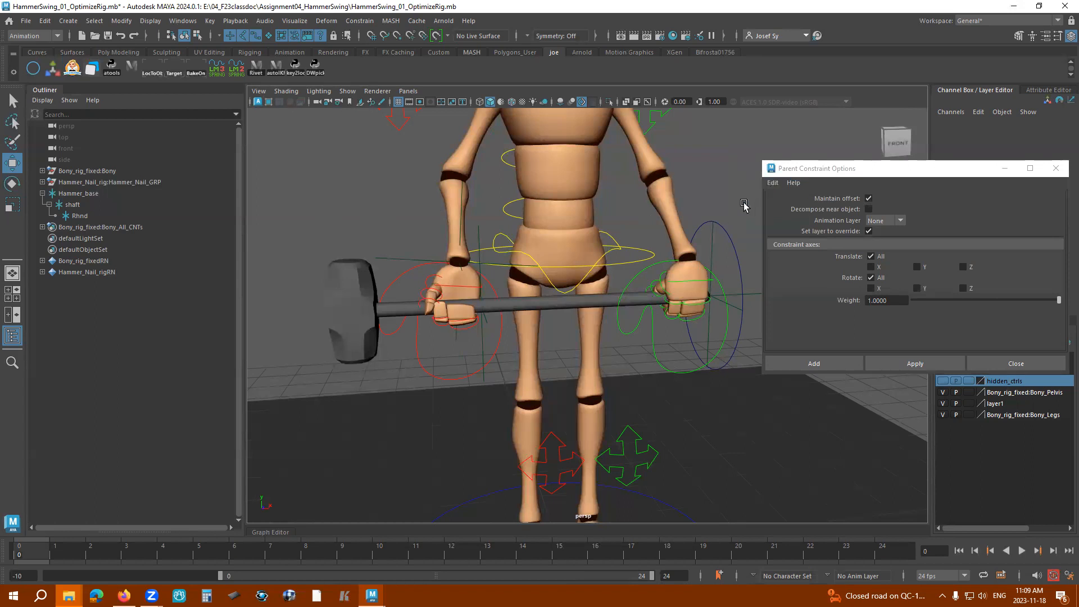
left_click(732, 244)
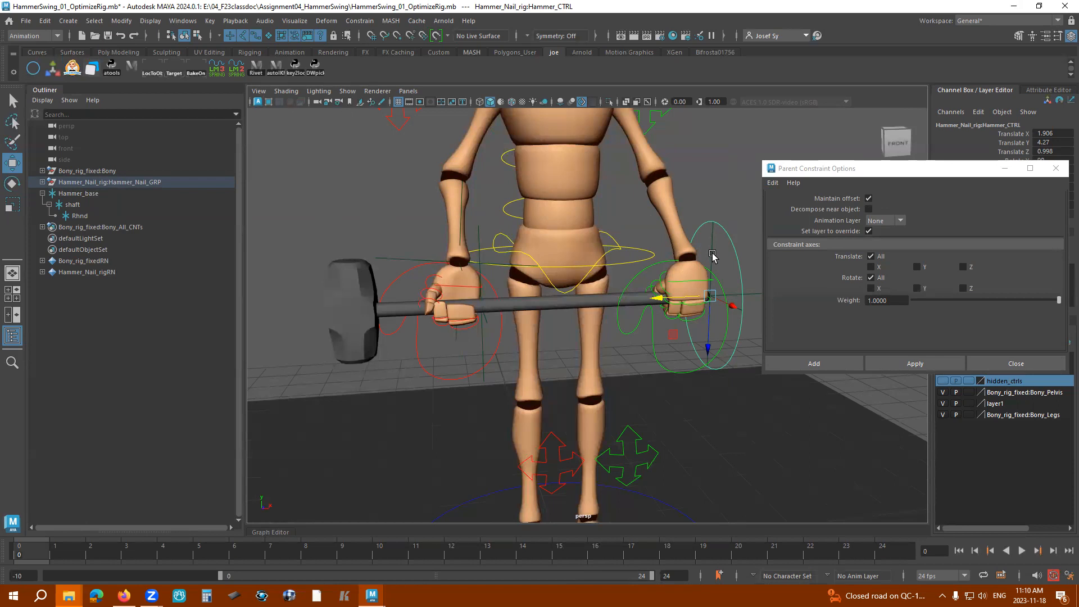
left_click(711, 256, "shift")
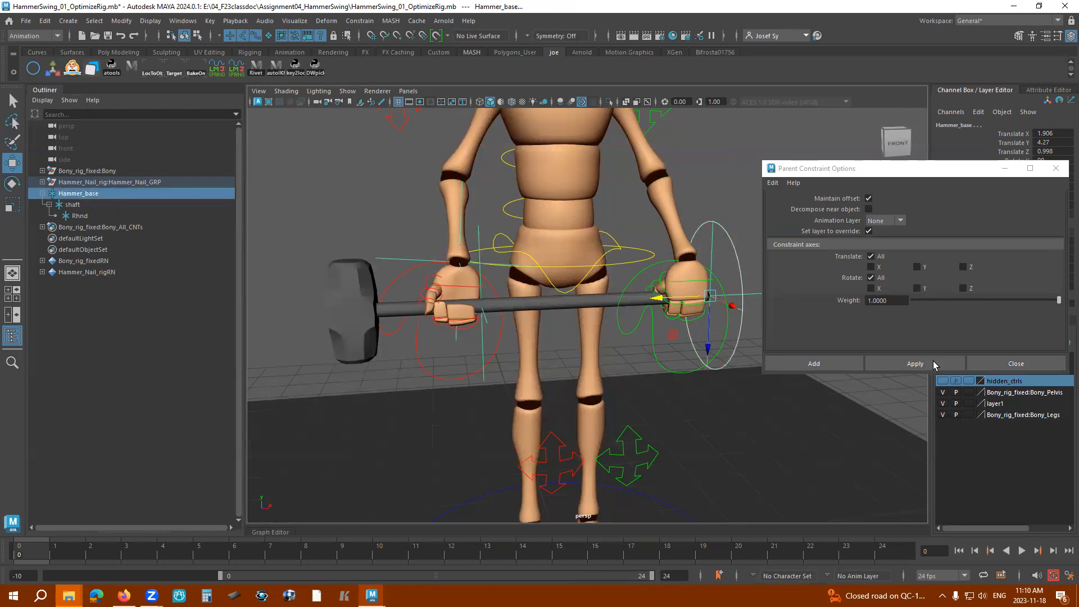
left_click(912, 365)
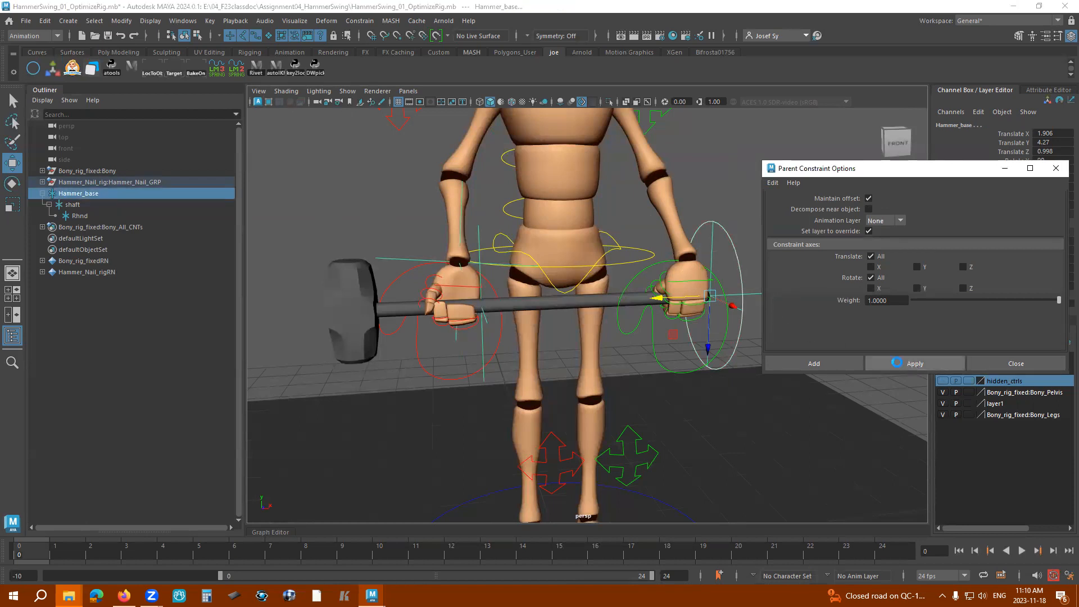
- Examine the constrained channels of Hammer_base and its parent constraint node, keeping the constraint options open
left_click_drag(949, 170, 915, 330)
left_click(712, 243)
left_click(780, 240)
left_click(714, 245)
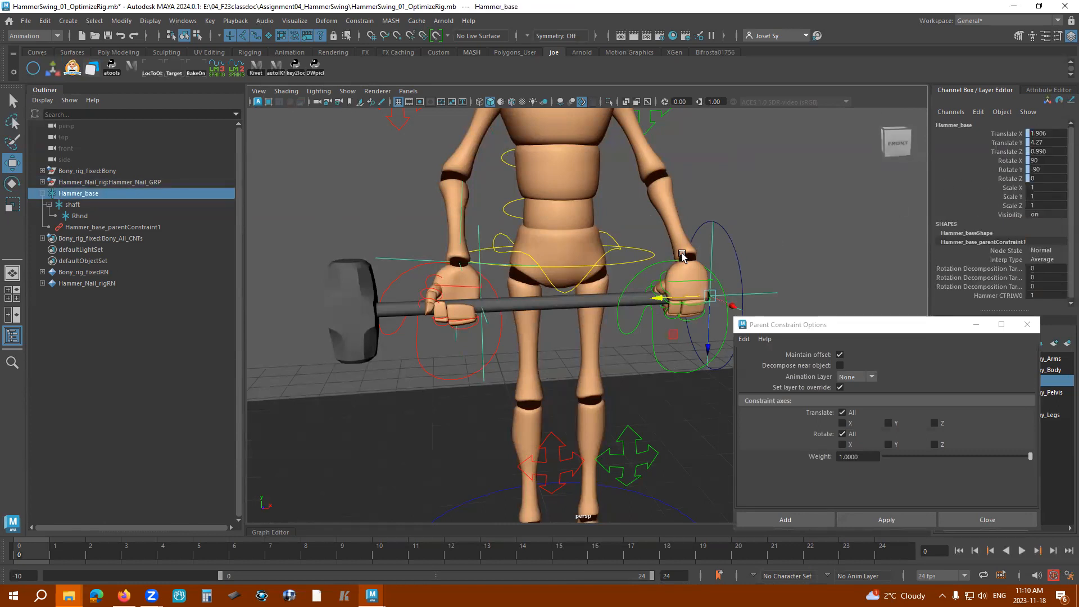
left_click(903, 330)
left_click_drag(882, 334, 856, 342)
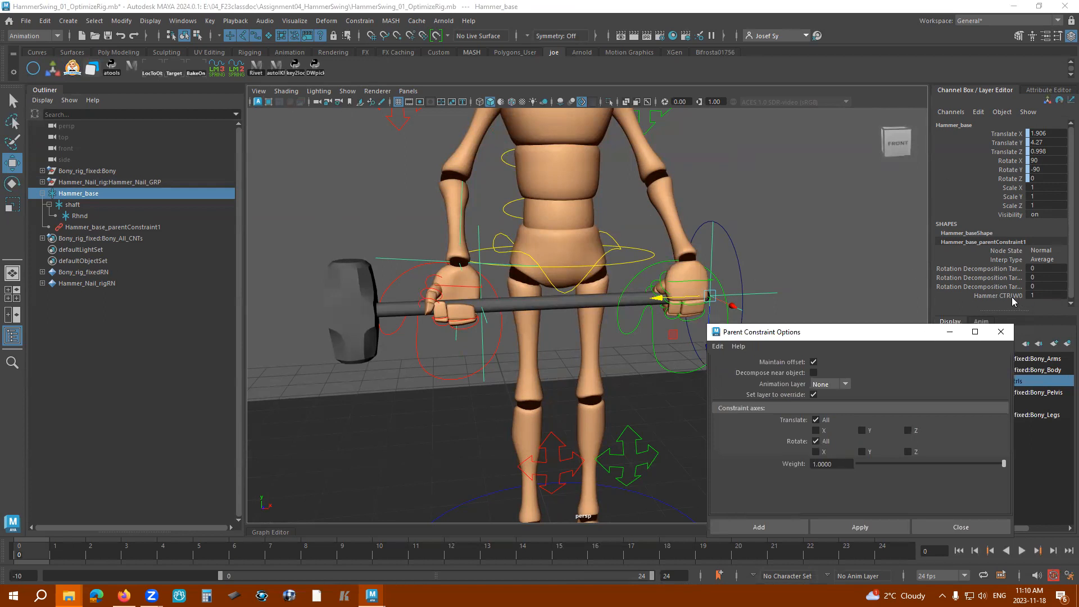
left_click(127, 228)
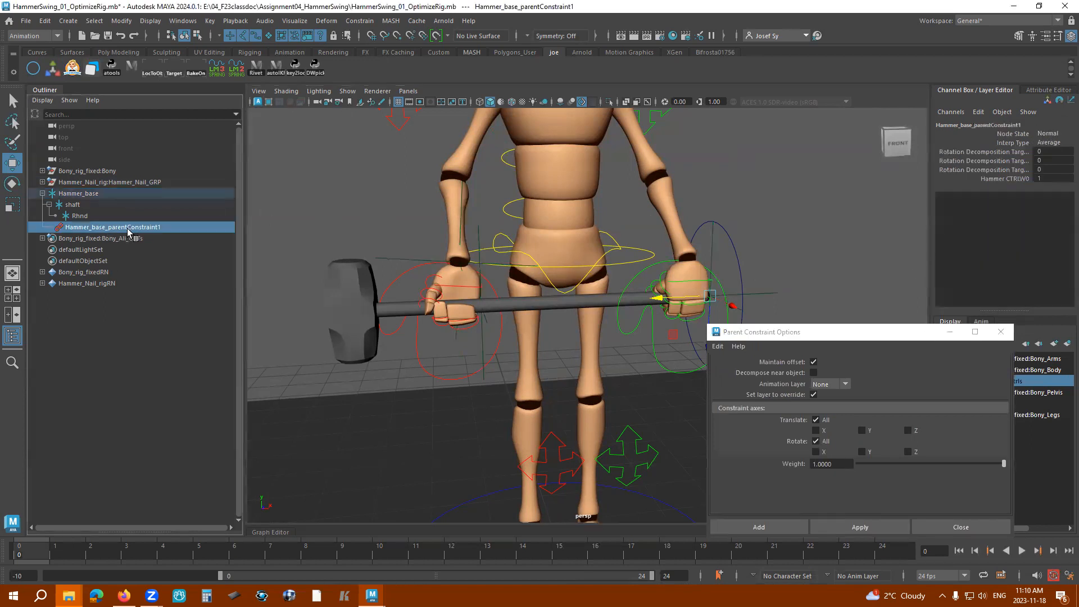
left_click(885, 267)
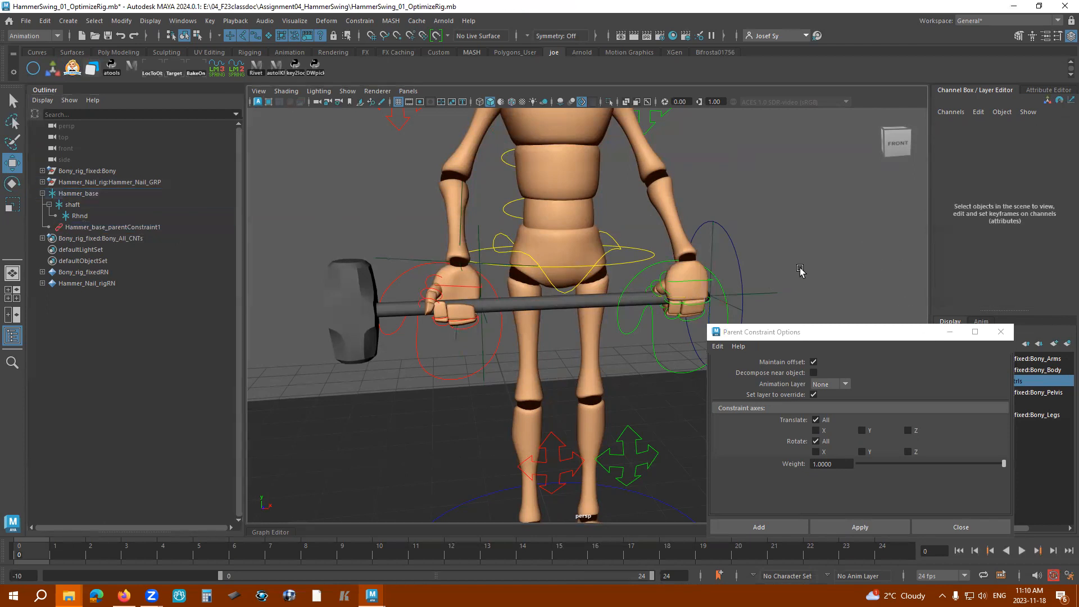
- Parent-constrain the hammer control to the left wrist control with Maintain offset on and all translate and rotate axes constrained
scroll(801, 244, "up", 3)
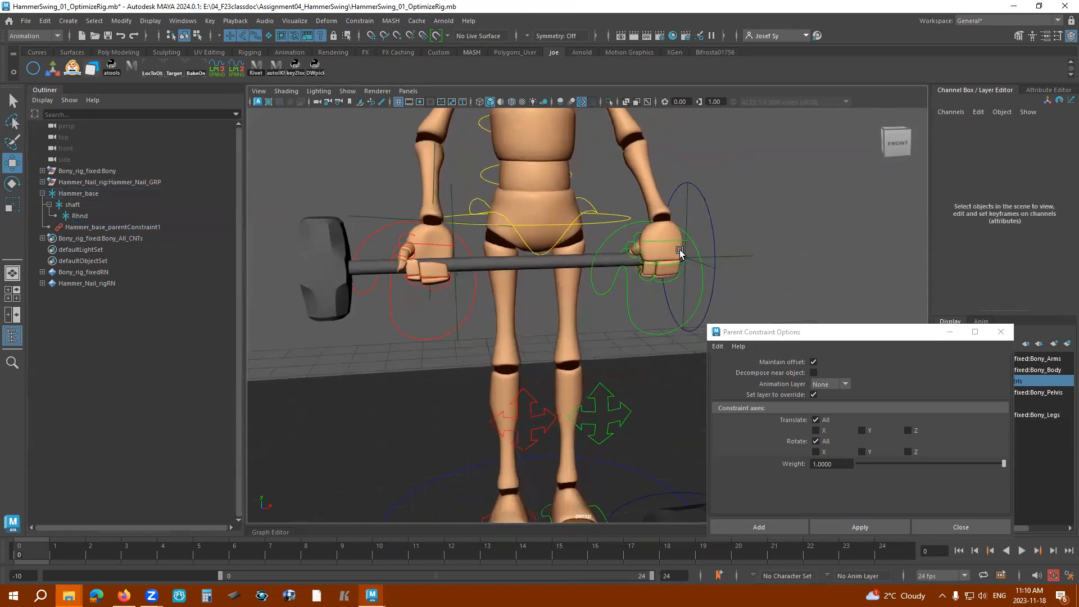
left_click(704, 200)
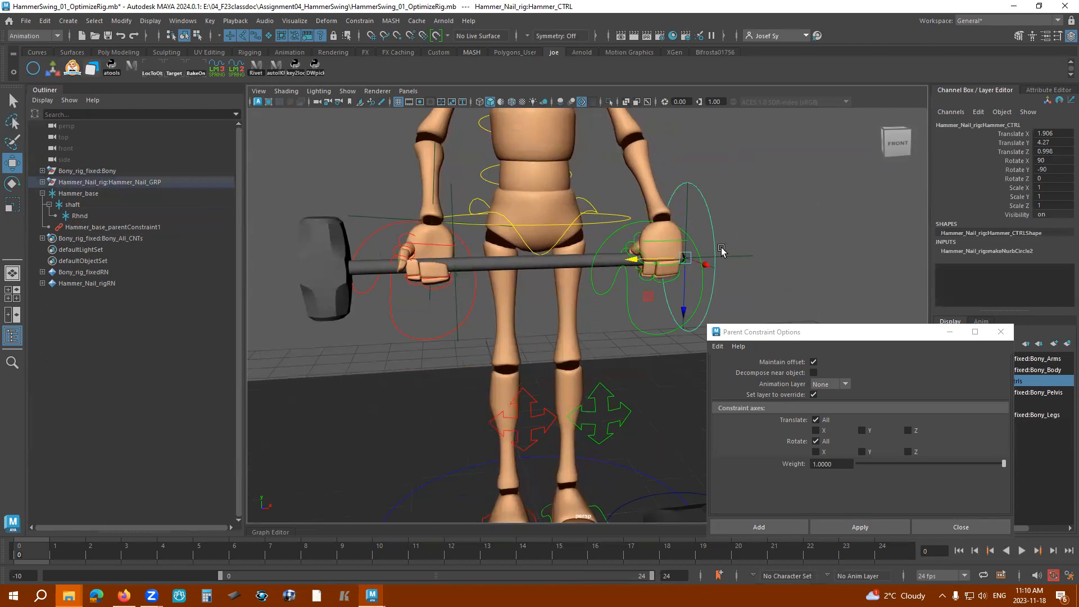
left_click(636, 327)
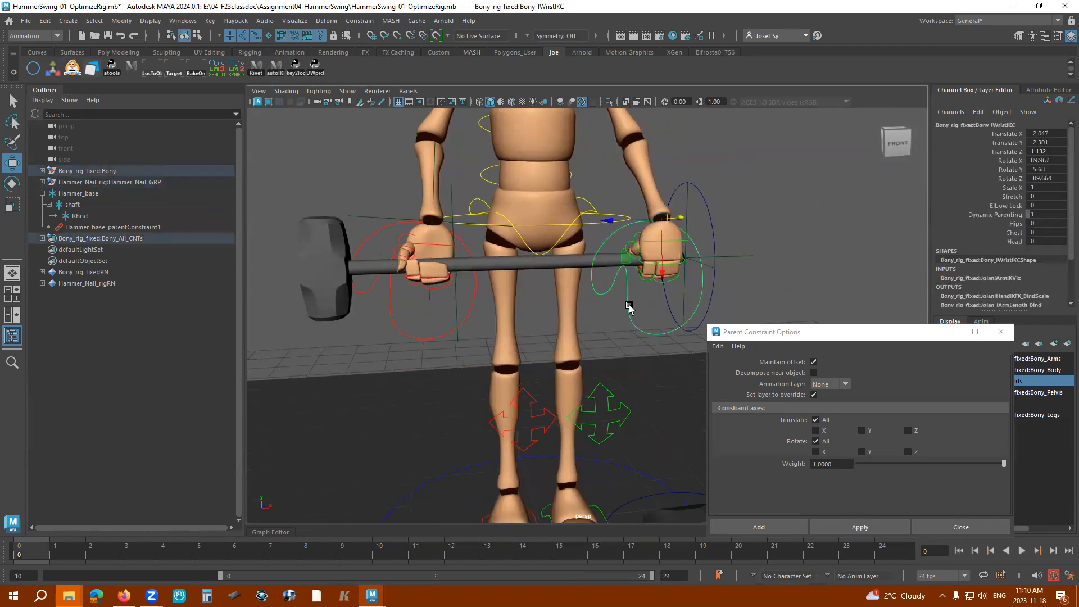
left_click(710, 216, "shift")
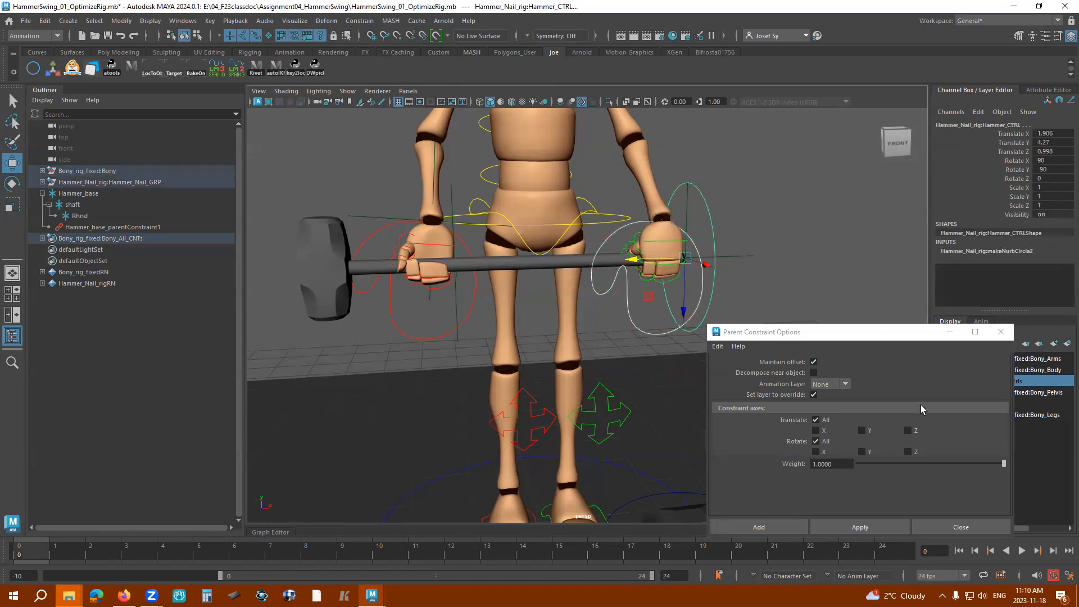
left_click(870, 526)
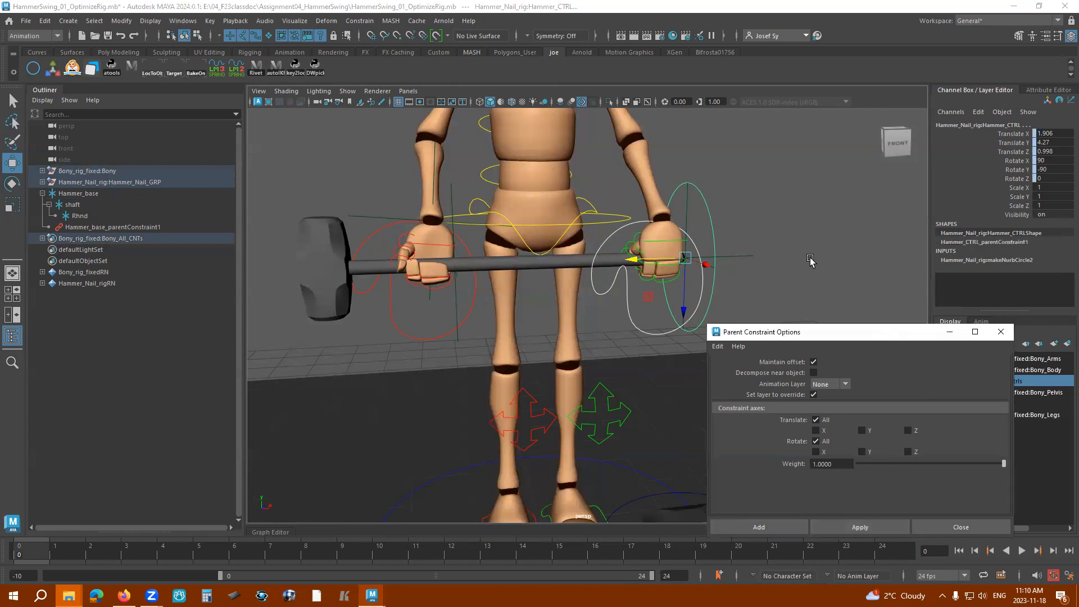
left_click(773, 227)
left_click(714, 224)
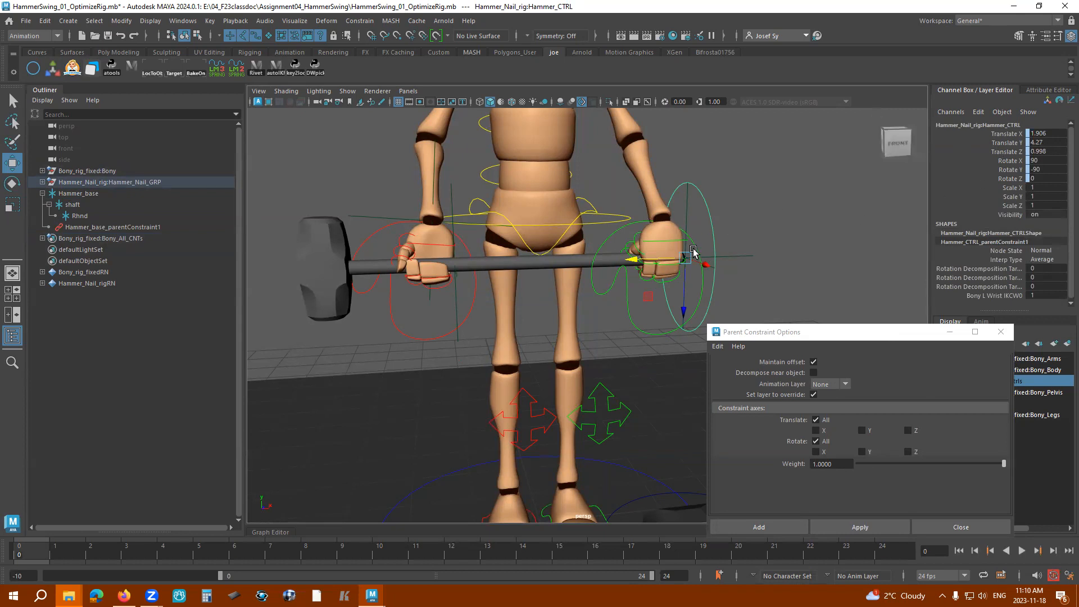
- Test the hammer constraint by rotating the left wrist control, undo the rotation and clear the selection
left_click(611, 233)
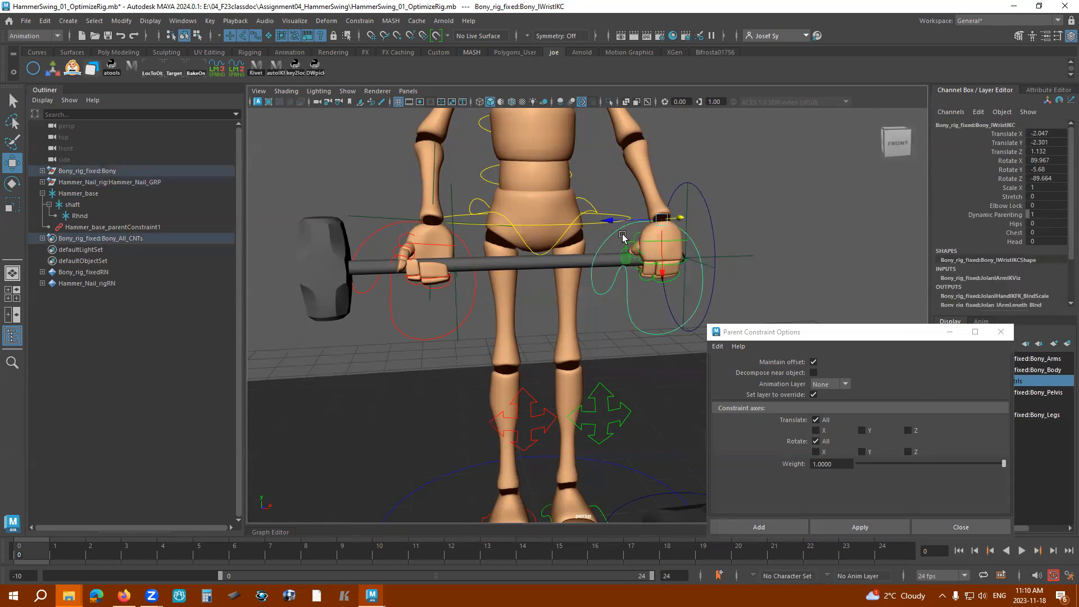
mouse_move(663, 218)
left_mouse_down()
mouse_move(651, 215)
mouse_move(669, 221)
mouse_move(678, 243)
mouse_move(650, 224)
mouse_move(656, 233)
left_mouse_up()
key("e")
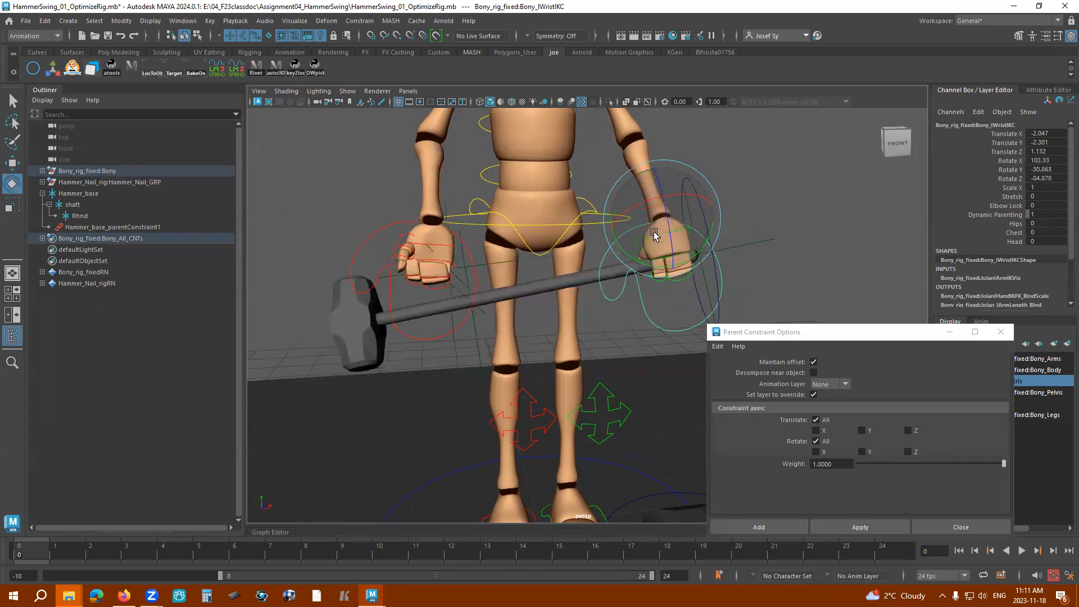
key("ctrl+z")
key("ctrl+z")
left_click(792, 235)
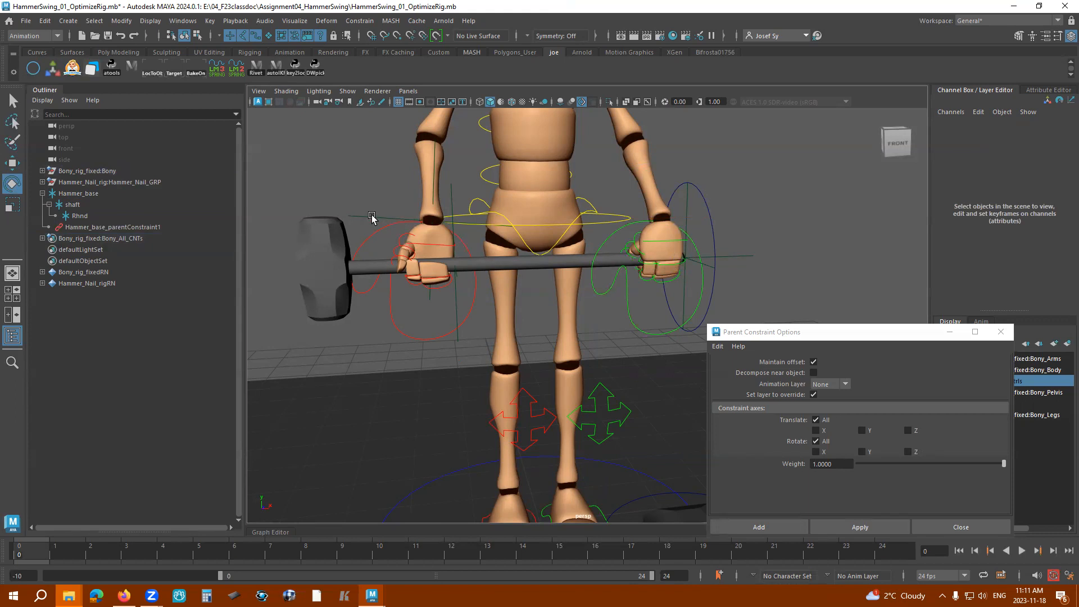
- Parent-constrain the right wrist control to the Rhnd locator with Maintain offset on and all translate and rotate axes constrained
left_click(403, 223)
left_click(684, 163)
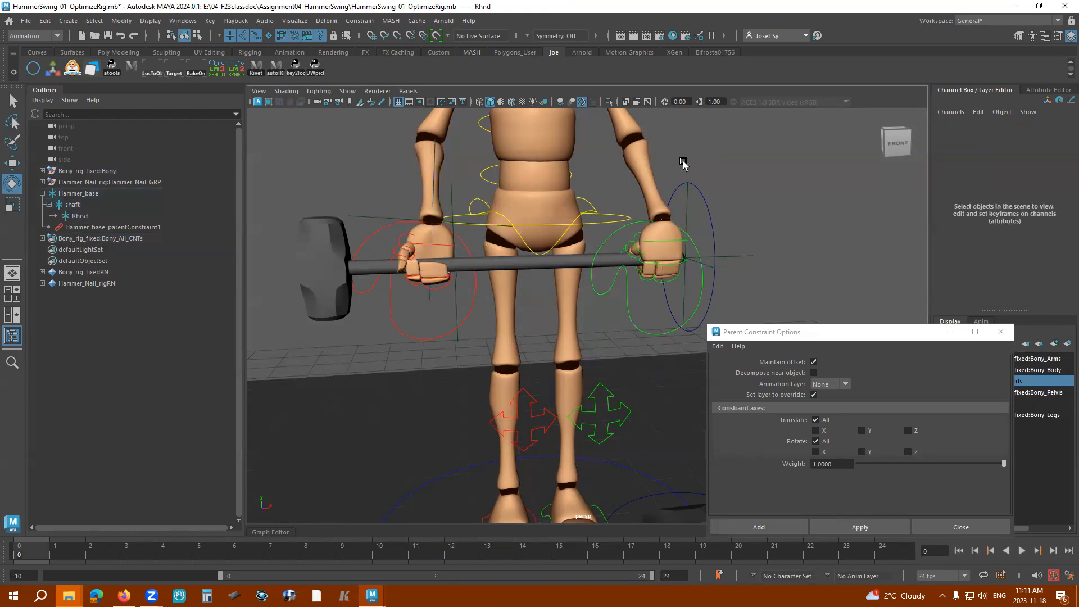
left_click(367, 240)
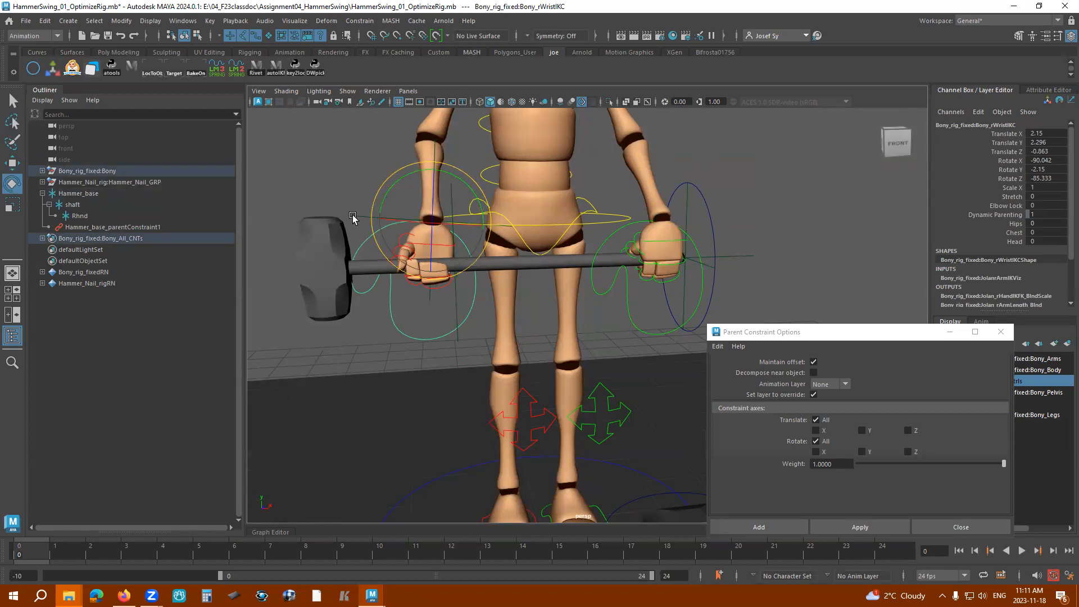
left_click(352, 215)
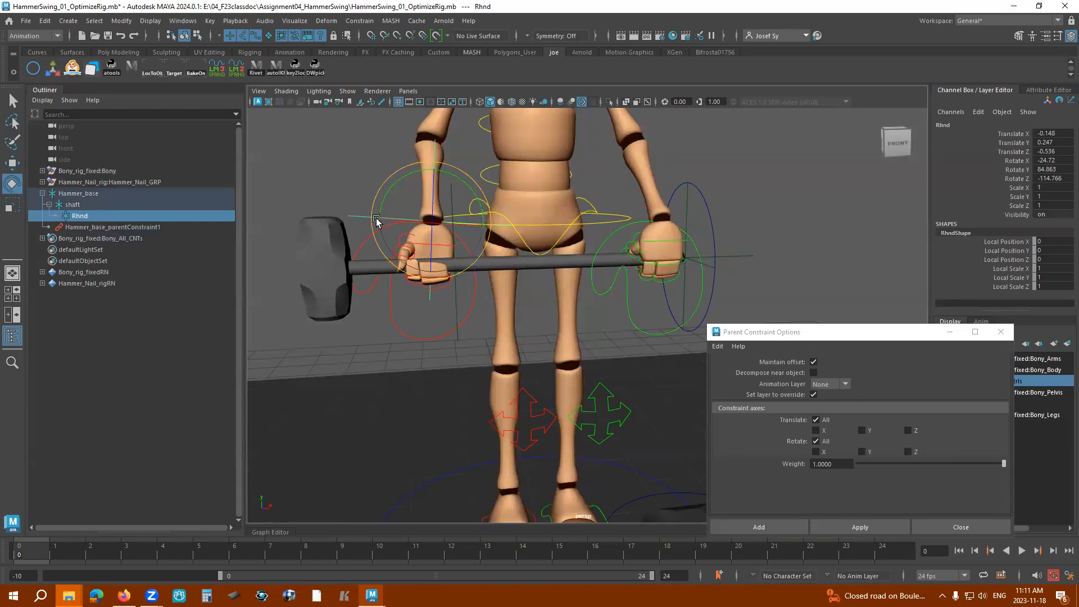
left_click(674, 162)
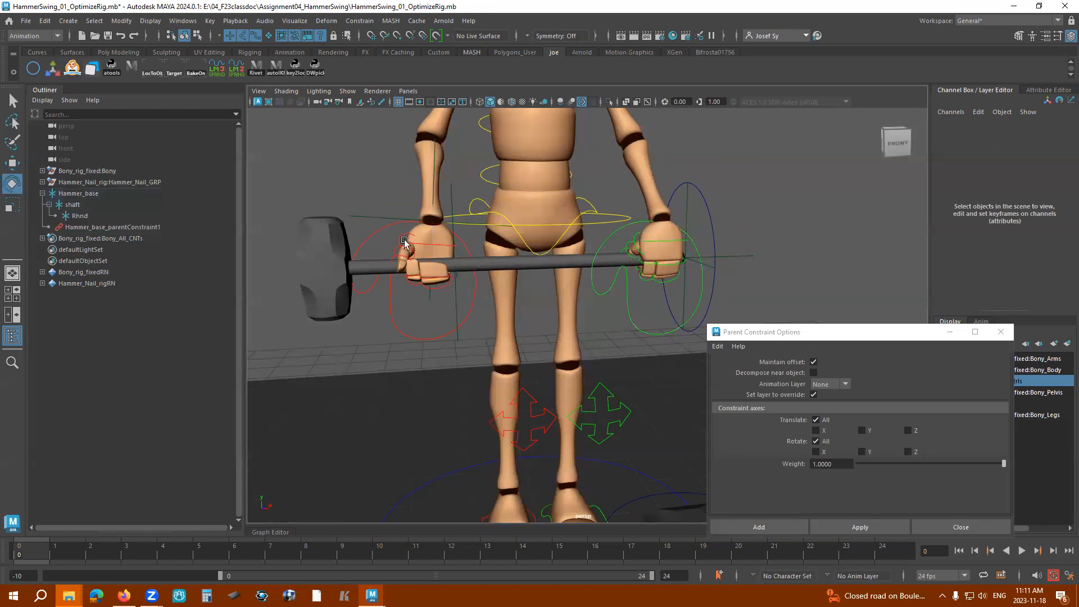
left_click(376, 221)
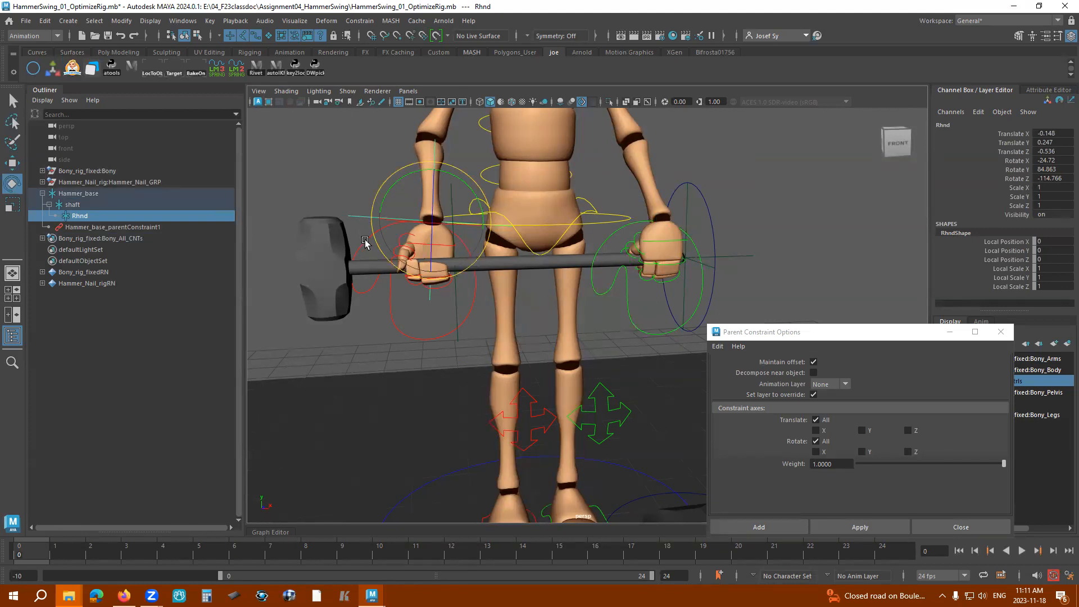
left_click(365, 243, "shift")
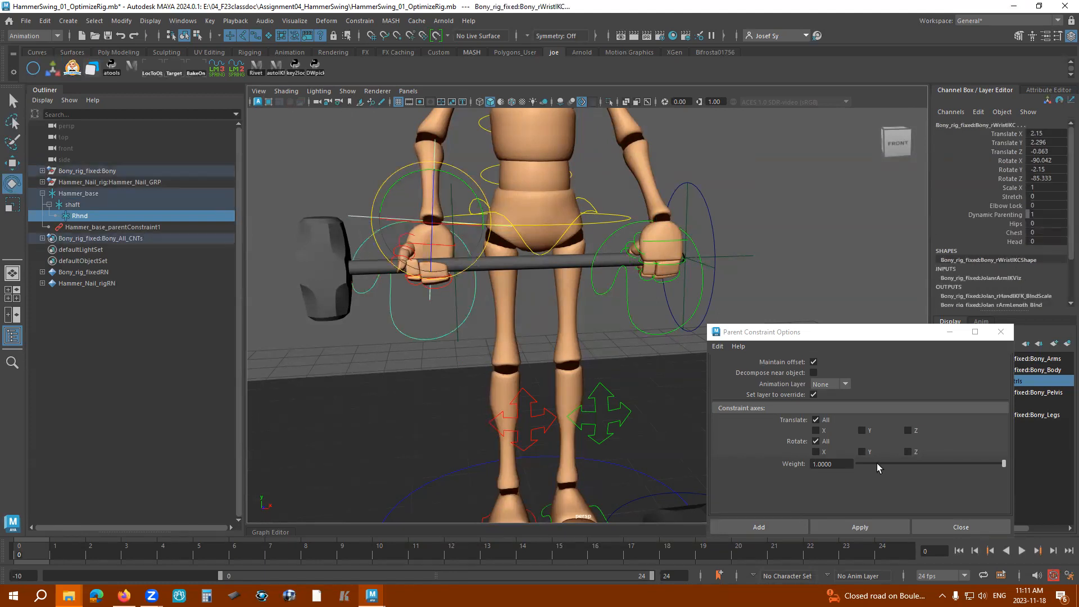
left_click(872, 527)
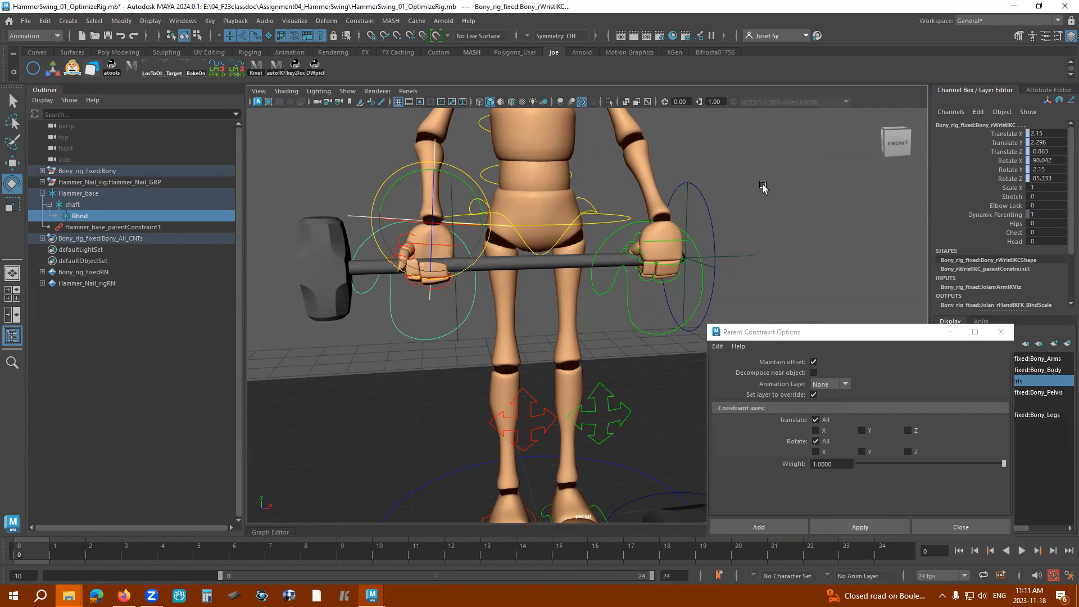
left_click(411, 325)
left_click(421, 337)
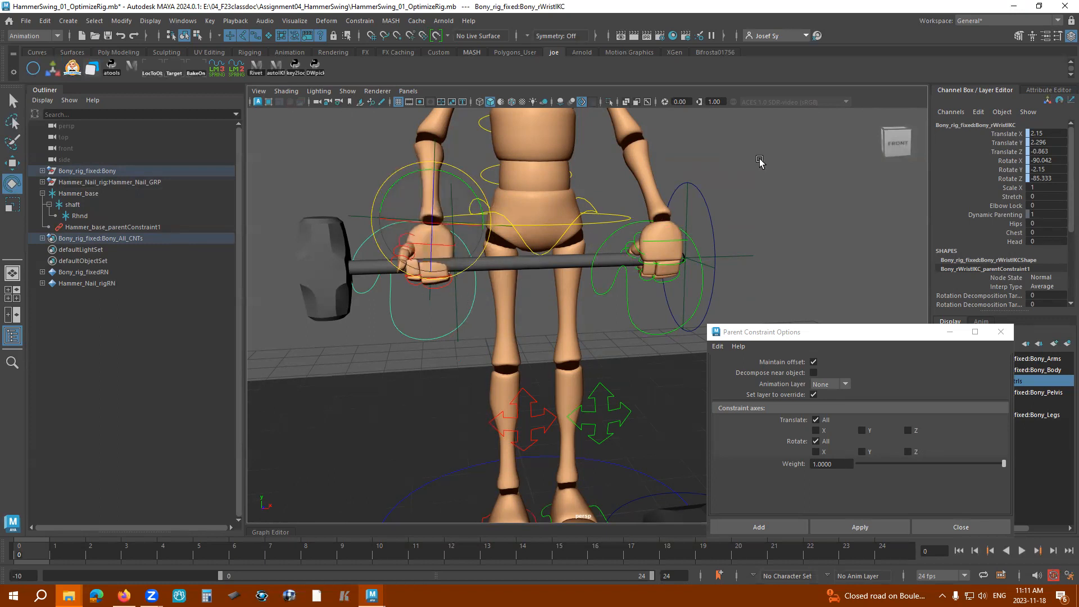
left_click(727, 214)
- Test sliding the right hand along the hammer handle by moving the shaft locator, and restore its position
left_click_drag(794, 226, 768, 226, "alt")
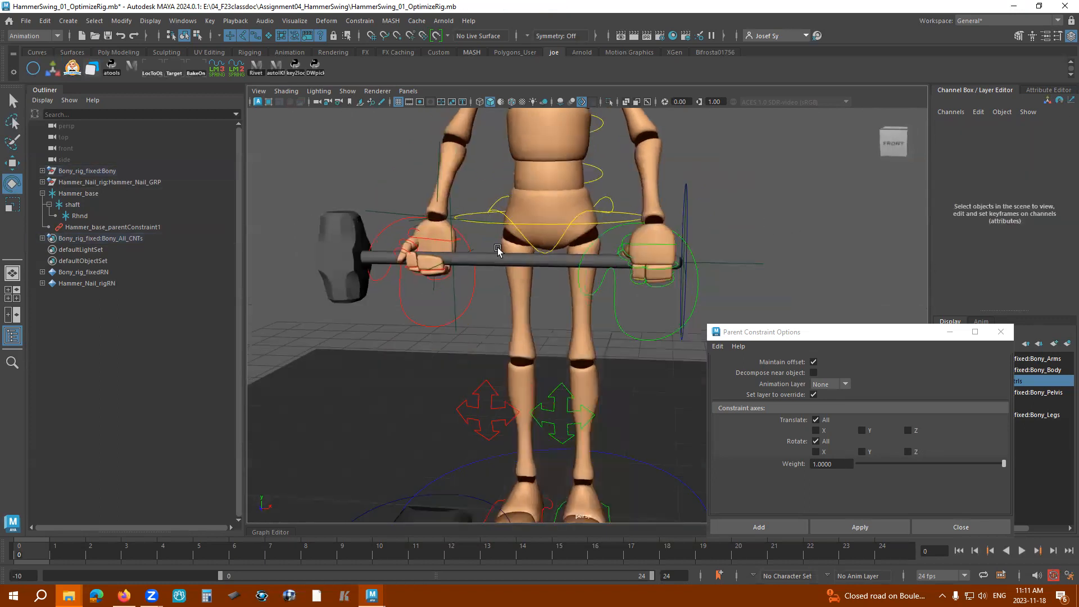
left_click(454, 307)
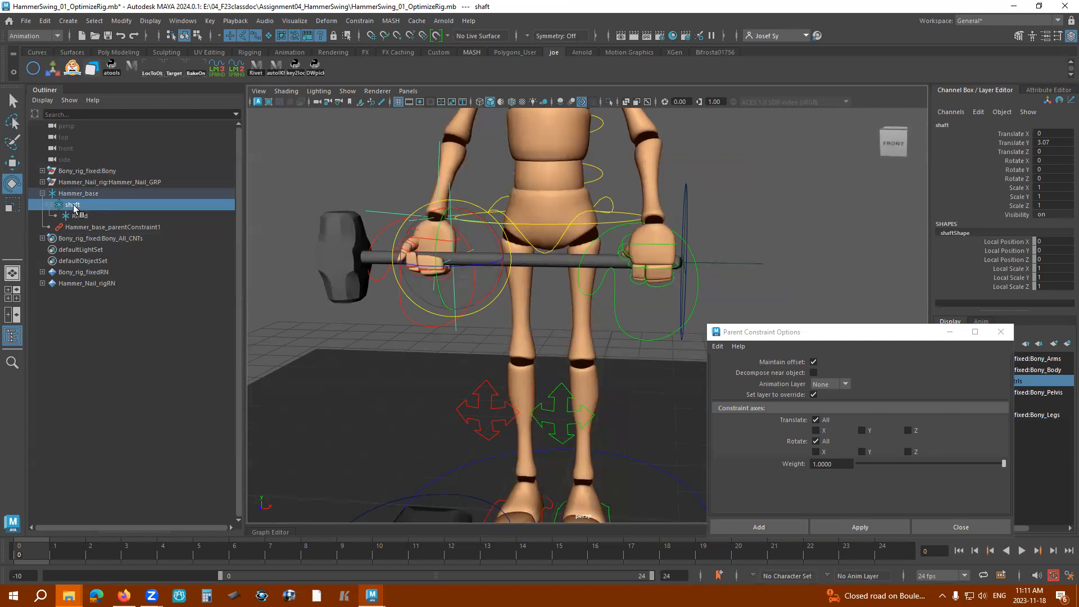
left_click_drag(437, 252, 427, 258)
key("w")
mouse_move(410, 261)
left_mouse_down()
mouse_move(432, 277)
mouse_move(417, 271)
left_mouse_up()
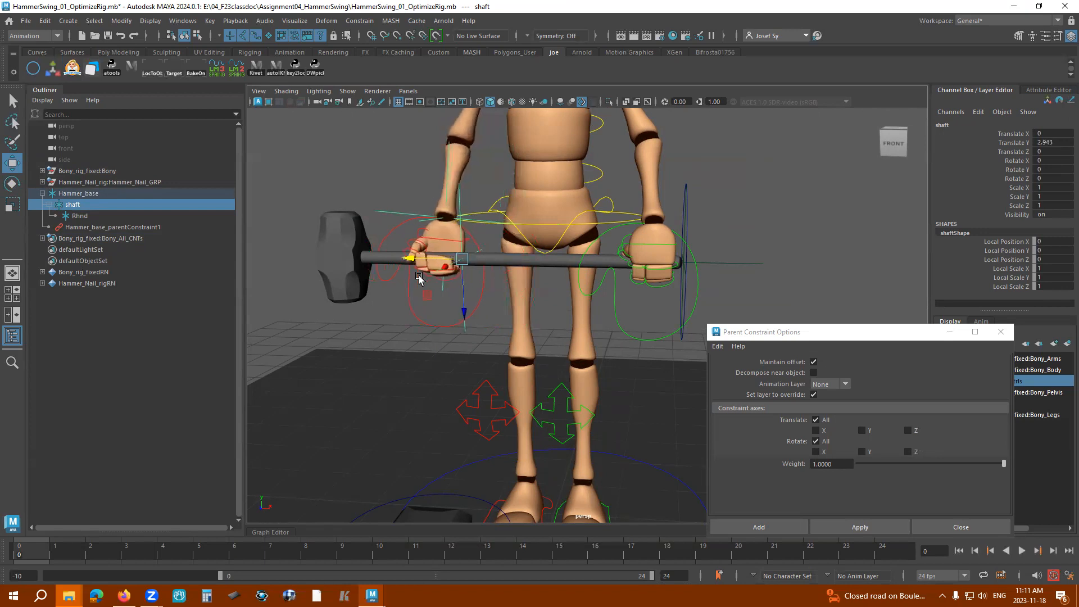
left_click(484, 298)
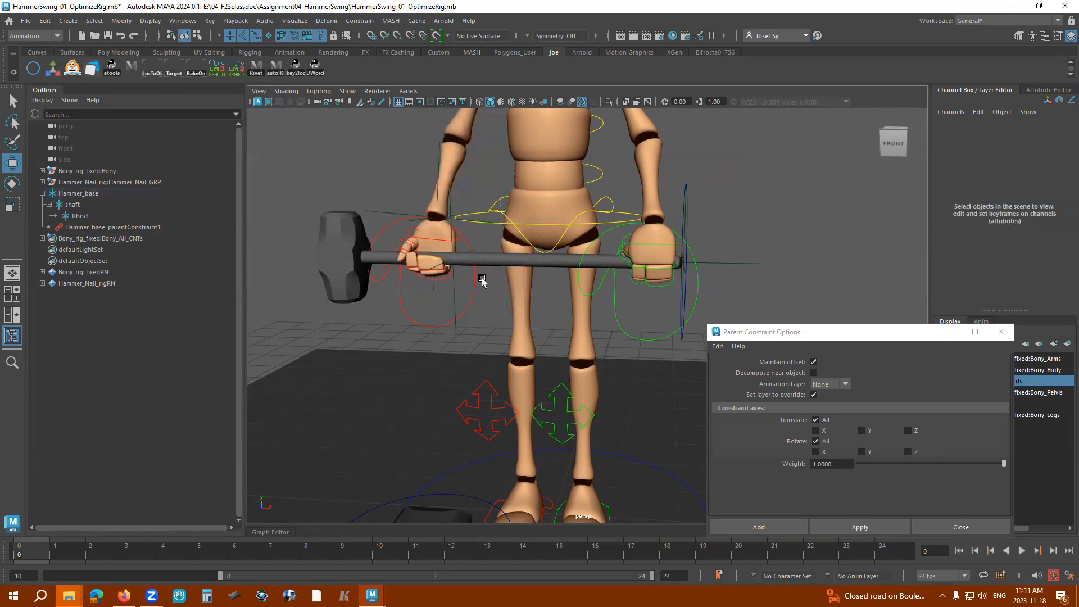
- Close the constraint options and create a display layer from the right wrist and hammer controls, checking it by toggling its visibility
left_click(471, 292)
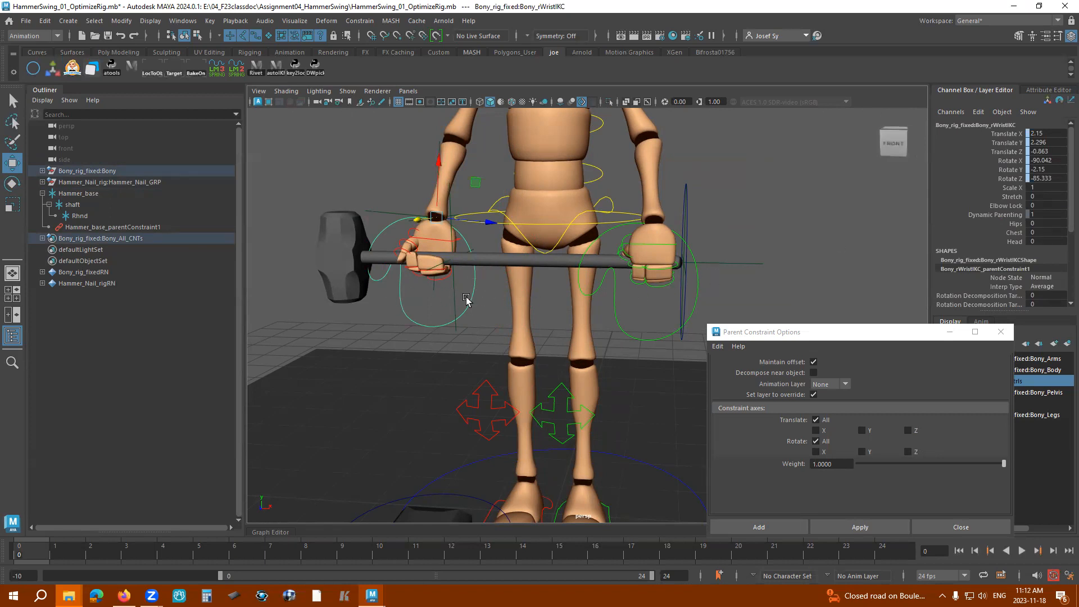
left_click_drag(737, 216, 706, 225, "alt")
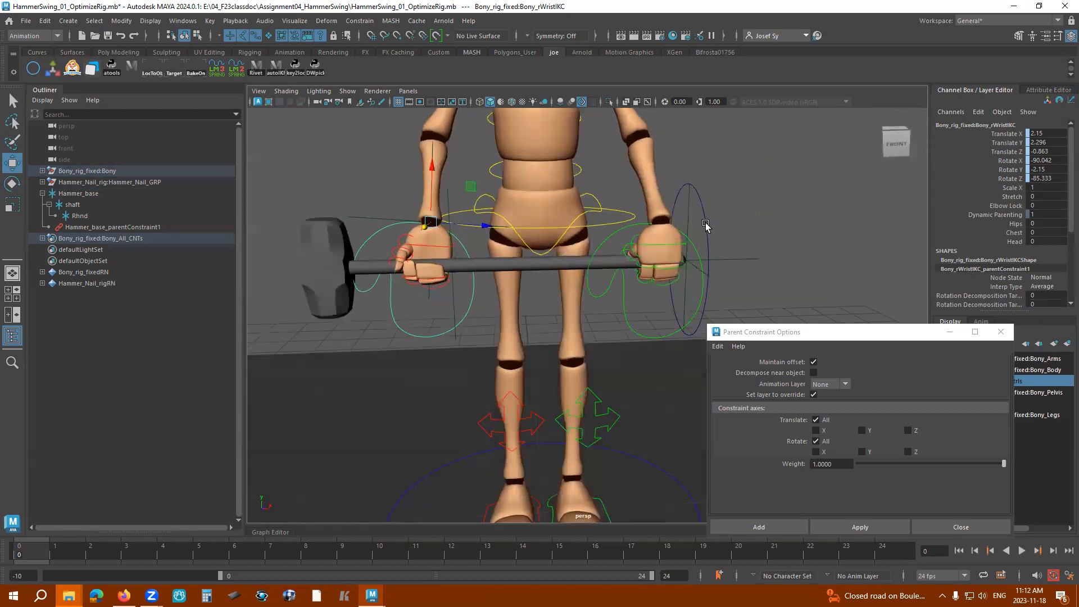
left_click(708, 225)
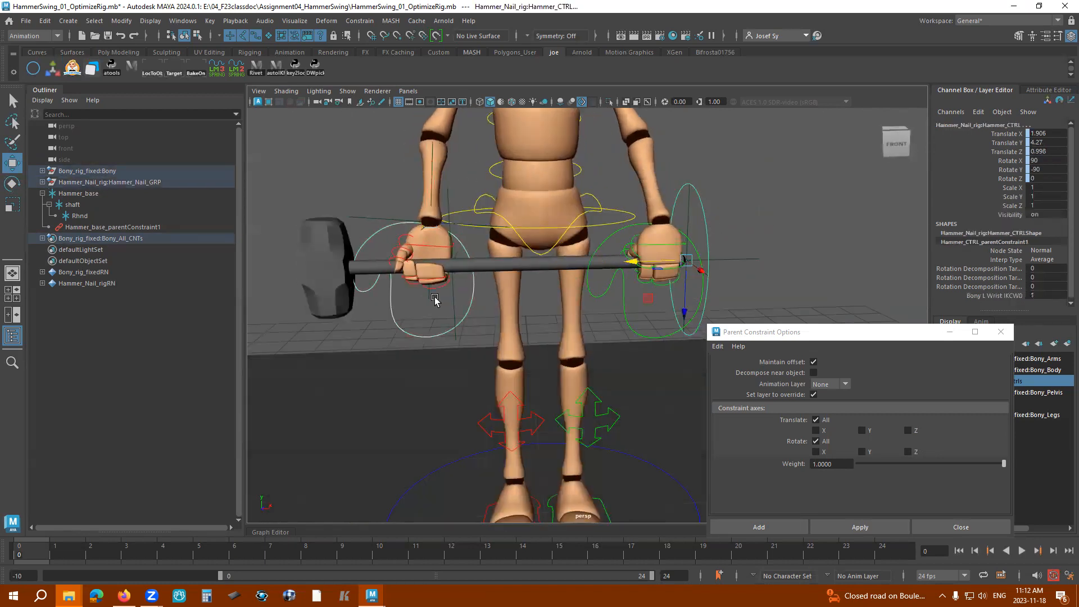
left_click(1001, 333)
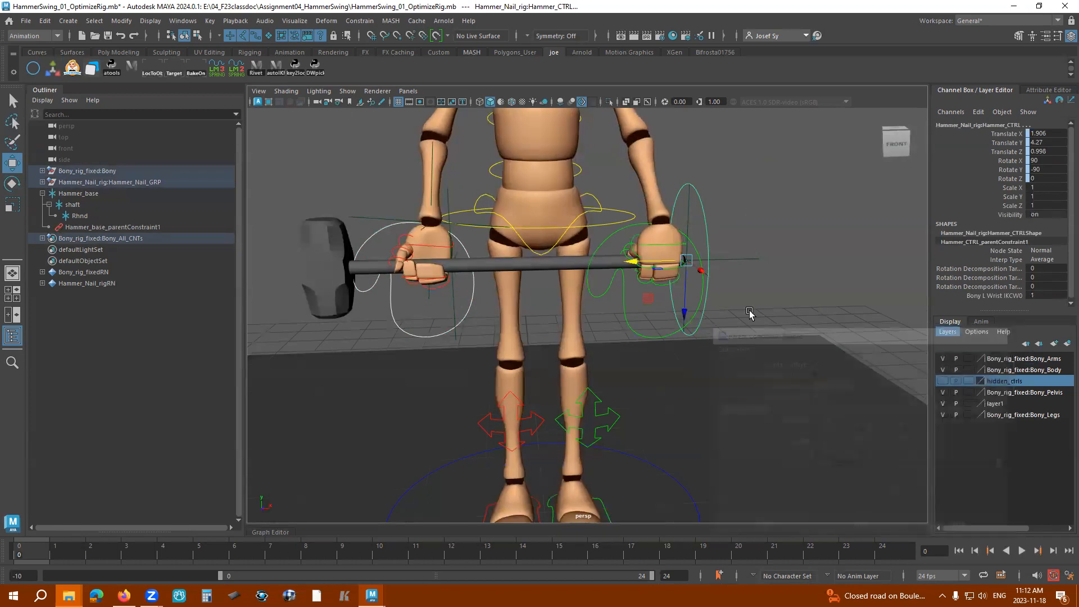
left_click(1067, 345)
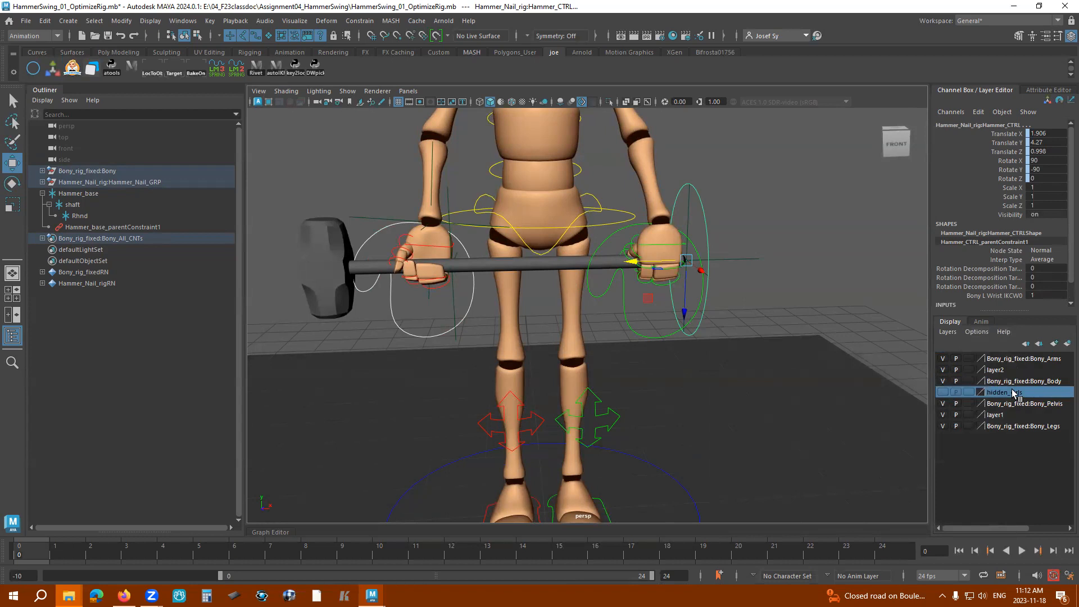
left_click(1002, 370)
left_click(944, 370)
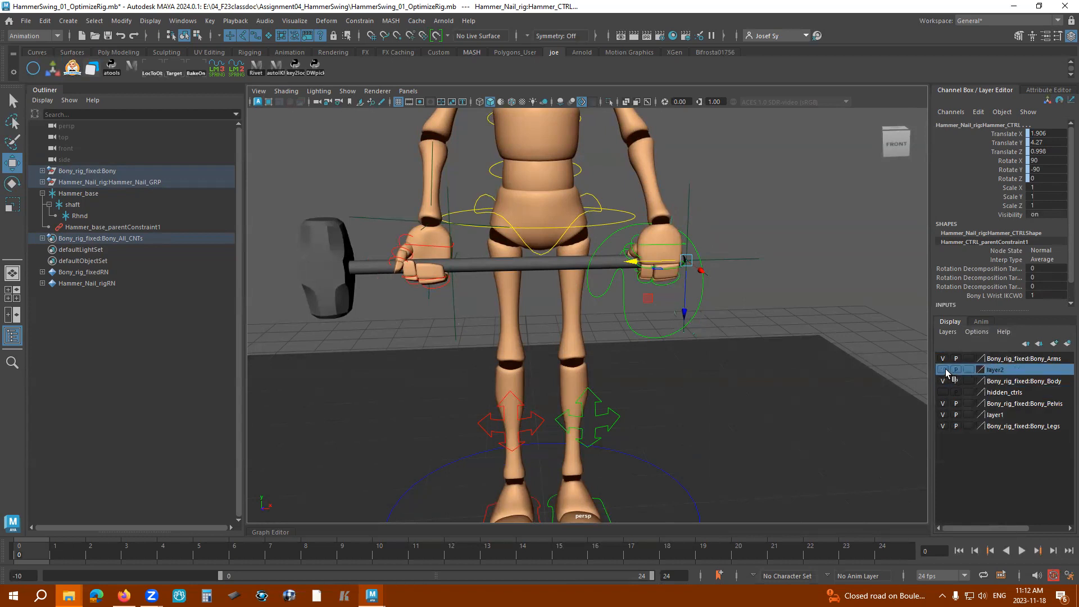
left_click(945, 370)
- Rename the new display layer as Rhand_hammerctrl and hide it
double_click(1010, 369)
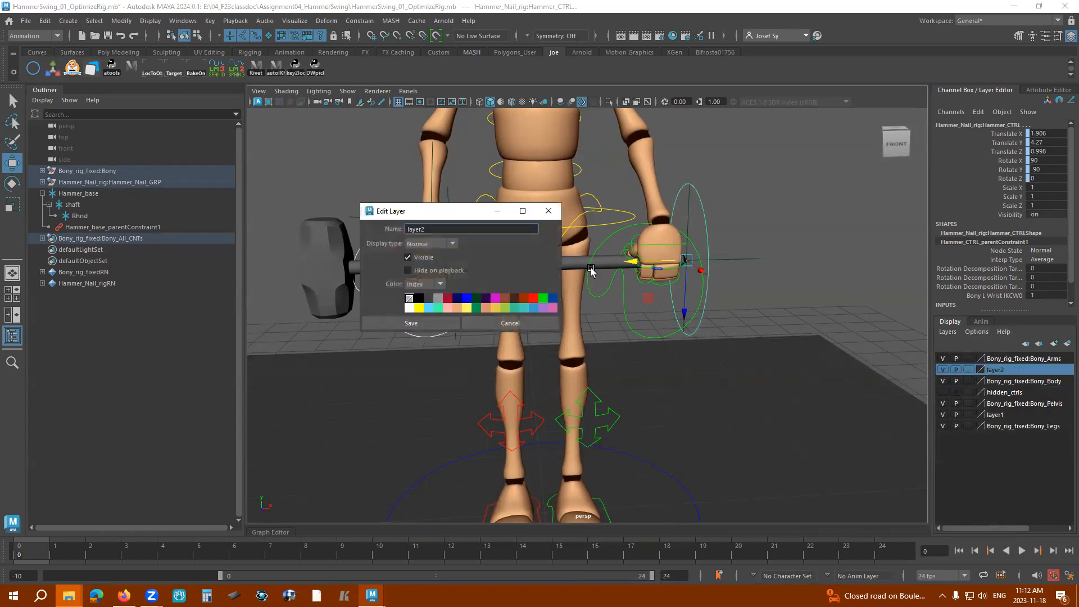
left_click_drag(471, 230, 355, 236)
left_click(436, 327)
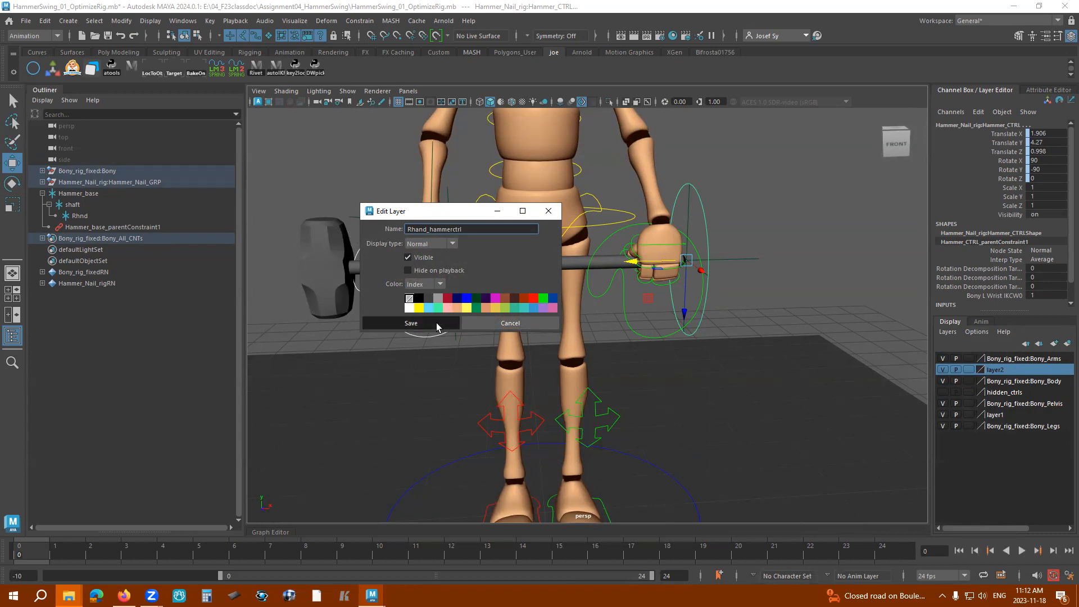
left_click(943, 370)
- Select the Hammer_base, Rhnd and shaft locators in turn, try sliding shaft along the hammer handle and undo the move
left_click_drag(785, 255, 744, 221, "alt")
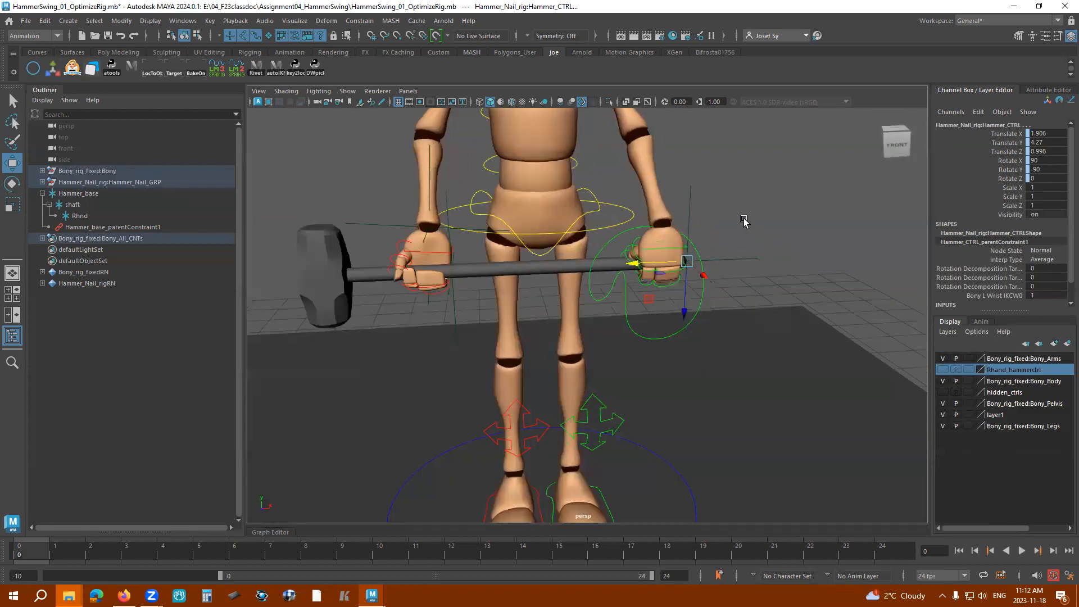
left_click(689, 186)
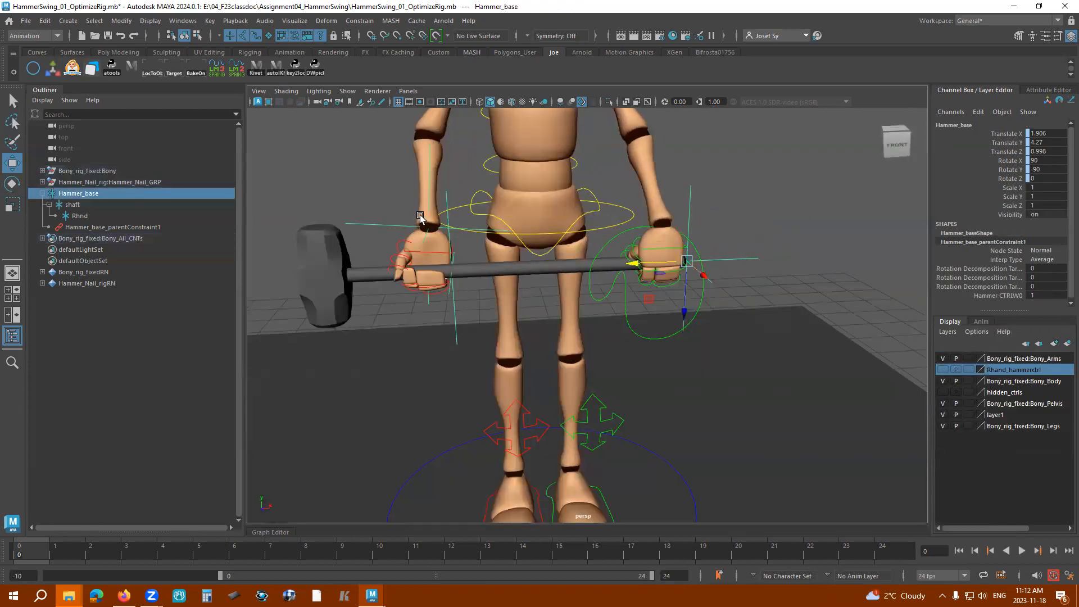
left_click_drag(744, 221, 710, 208, "alt")
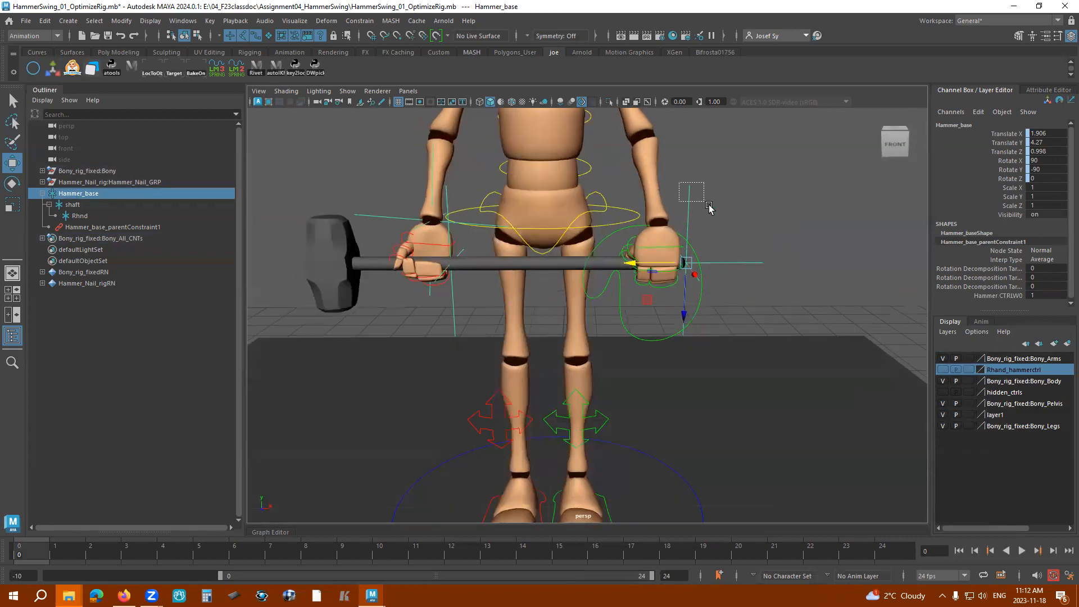
left_click(385, 214)
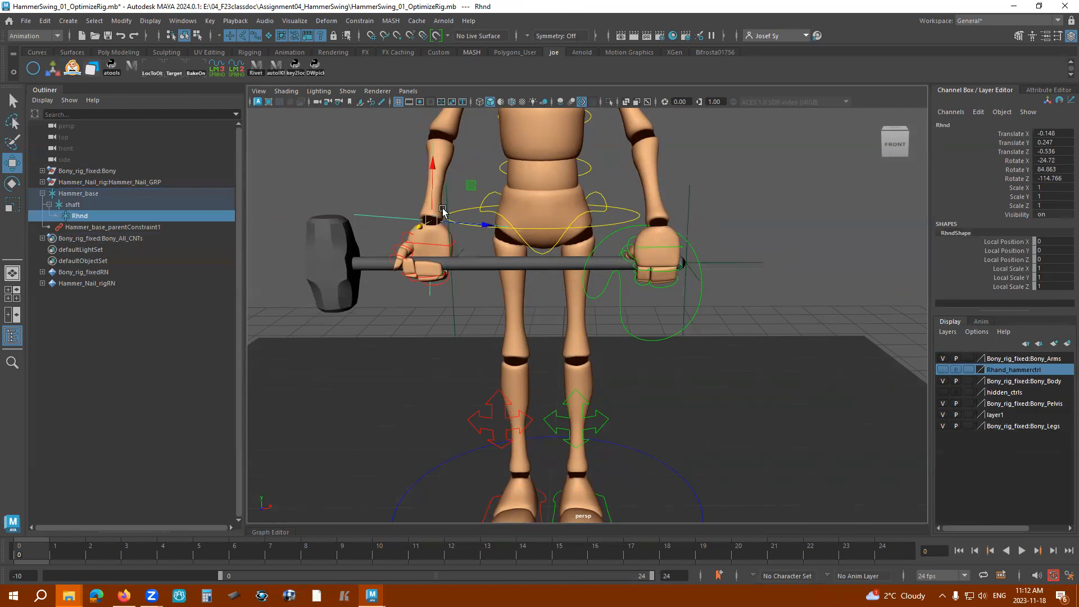
left_click(451, 265)
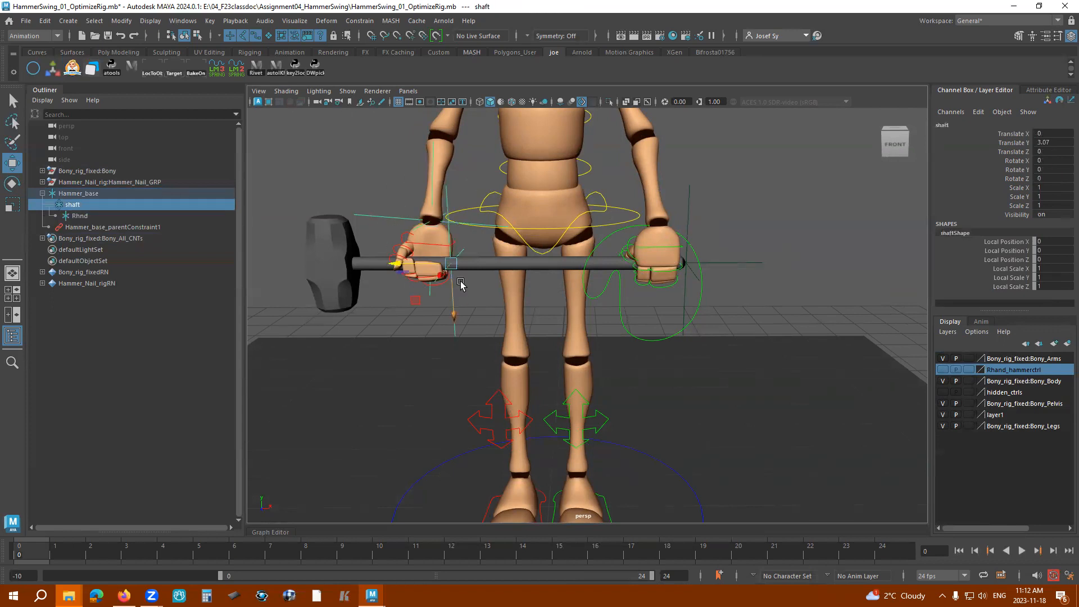
left_click_drag(414, 265, 423, 268)
key("ctrl+z")
left_click_drag(541, 304, 515, 309, "alt")
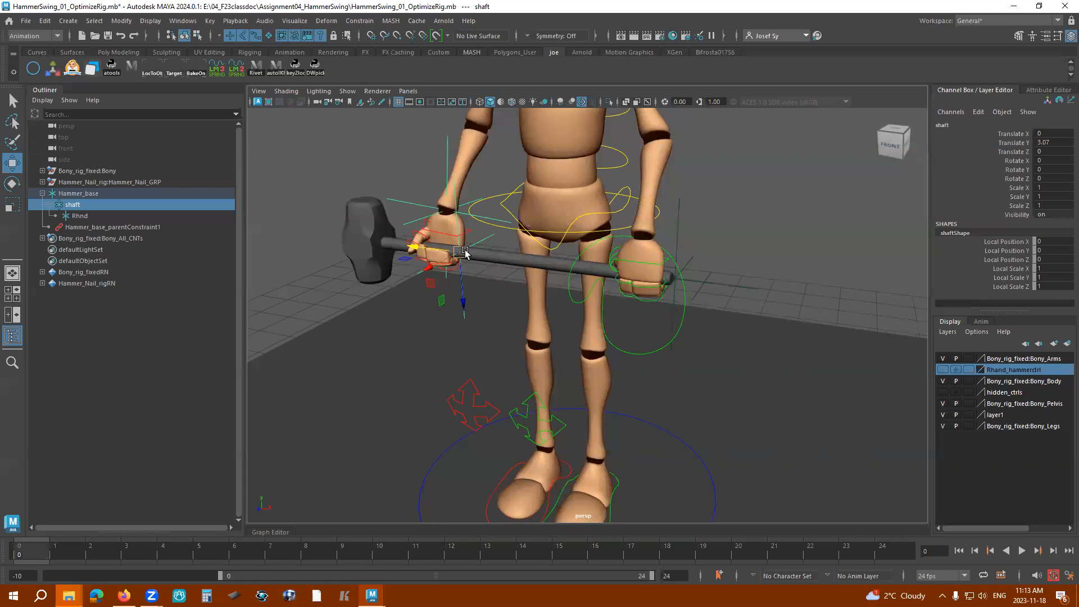
- Lock all translate, rotate, scale and visibility channels of the Hammer_base and Rhnd locators, then deselect them
left_click_drag(762, 234, 701, 290, "alt")
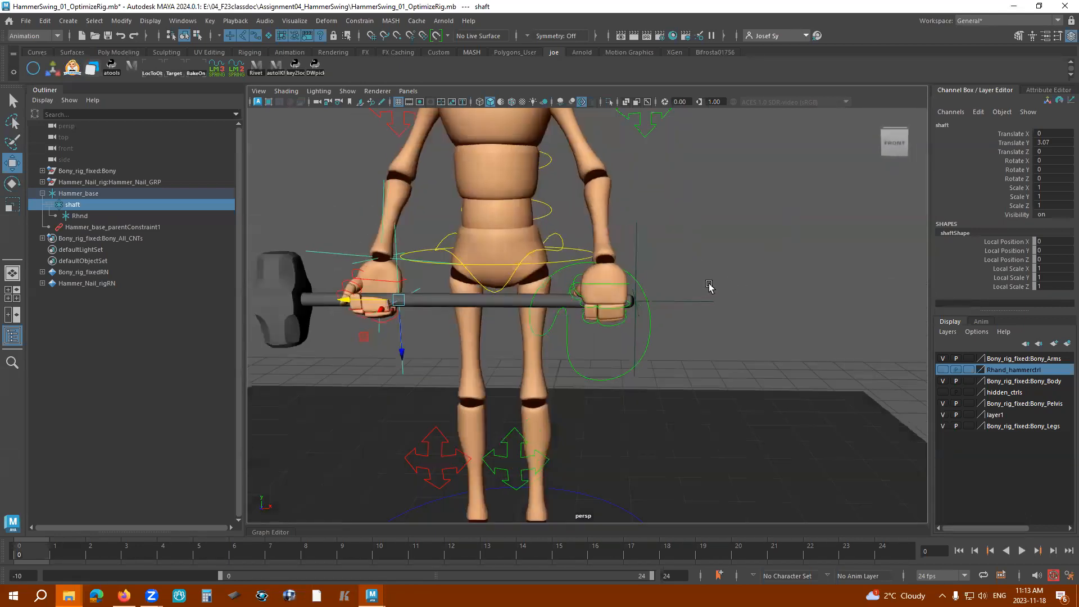
middle_click_drag(731, 265, 765, 244, "alt")
left_click(735, 284)
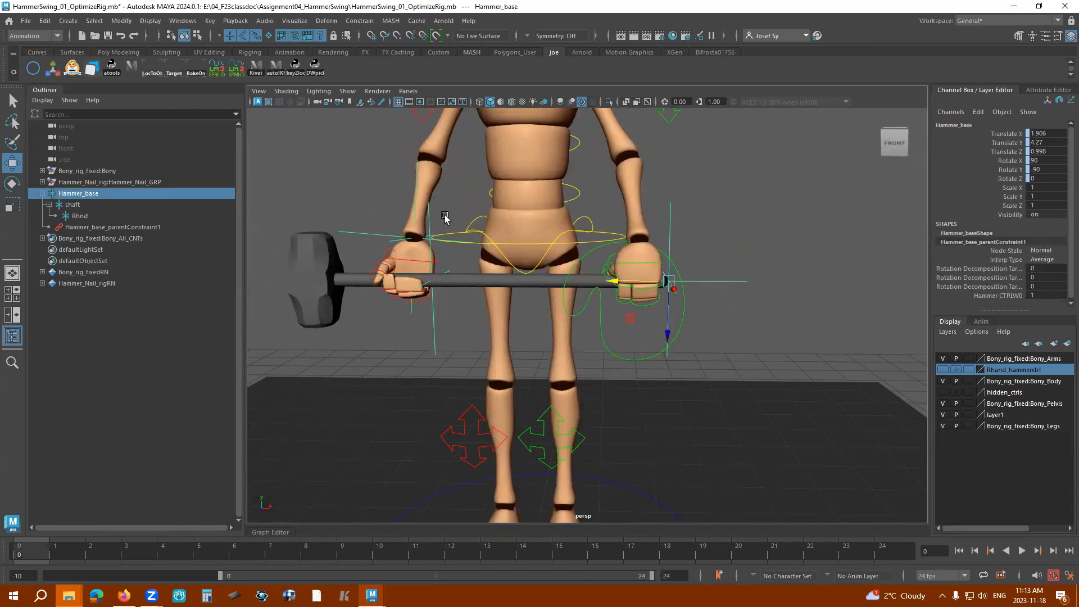
left_click(360, 236, "shift")
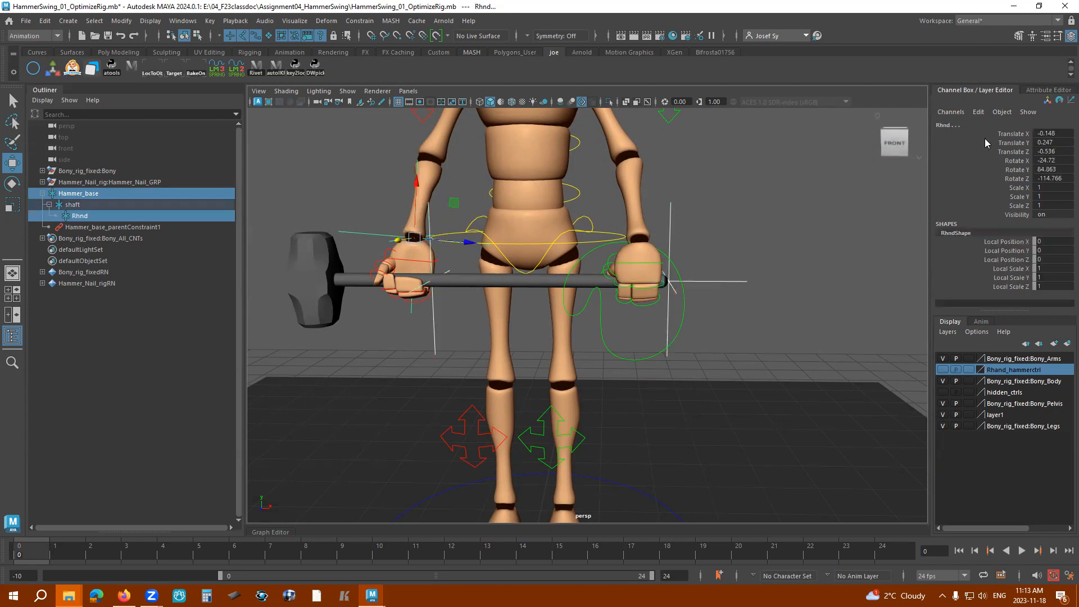
left_click_drag(1016, 135, 1017, 215)
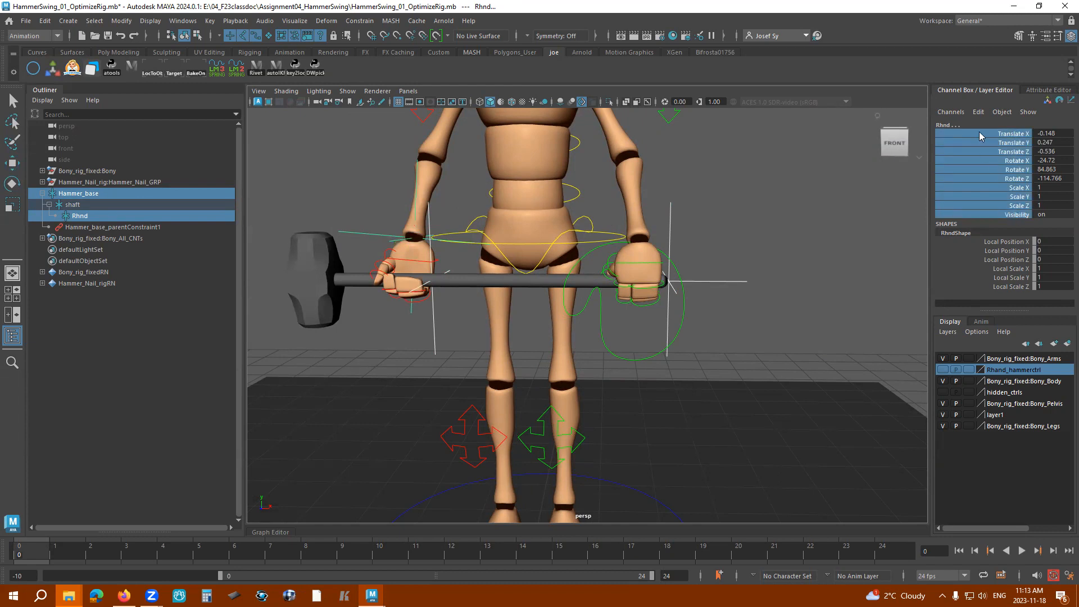
left_click_drag(979, 134, 974, 210)
right_click(974, 214)
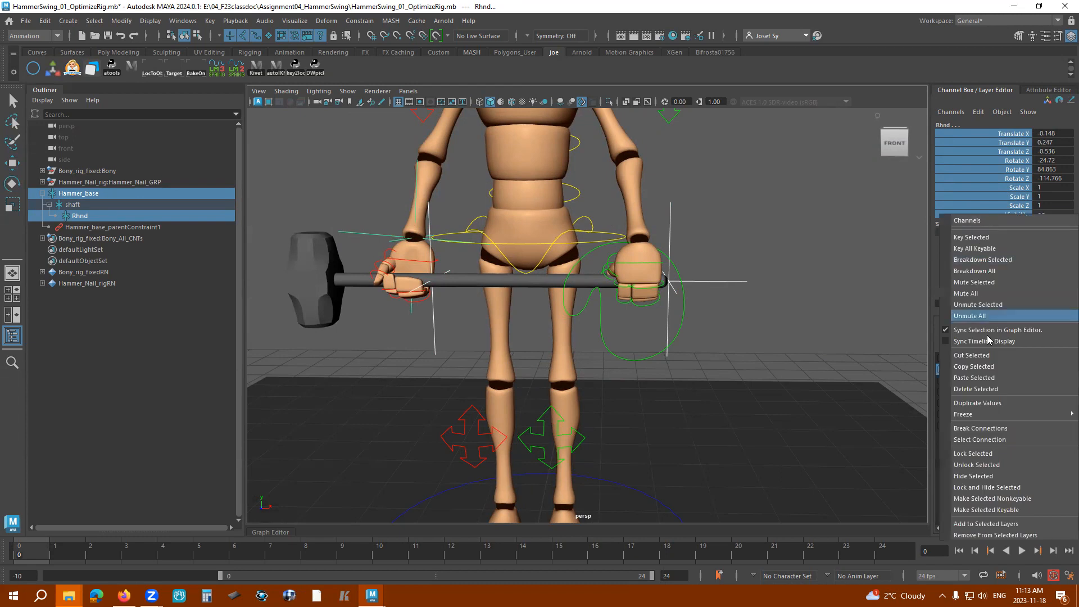
left_click(999, 455)
left_click(692, 204)
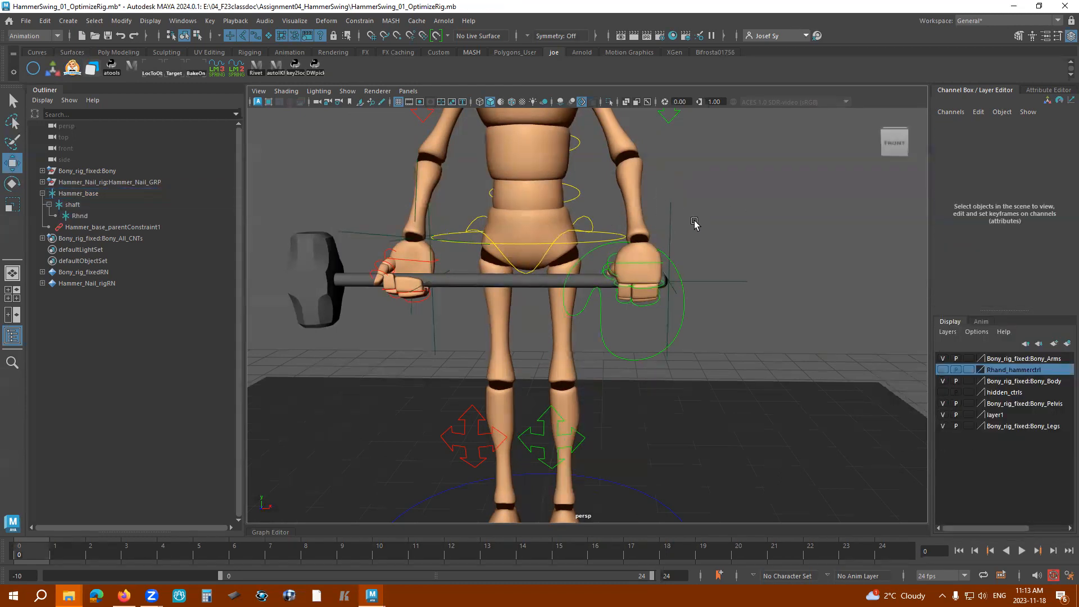
left_click(376, 250)
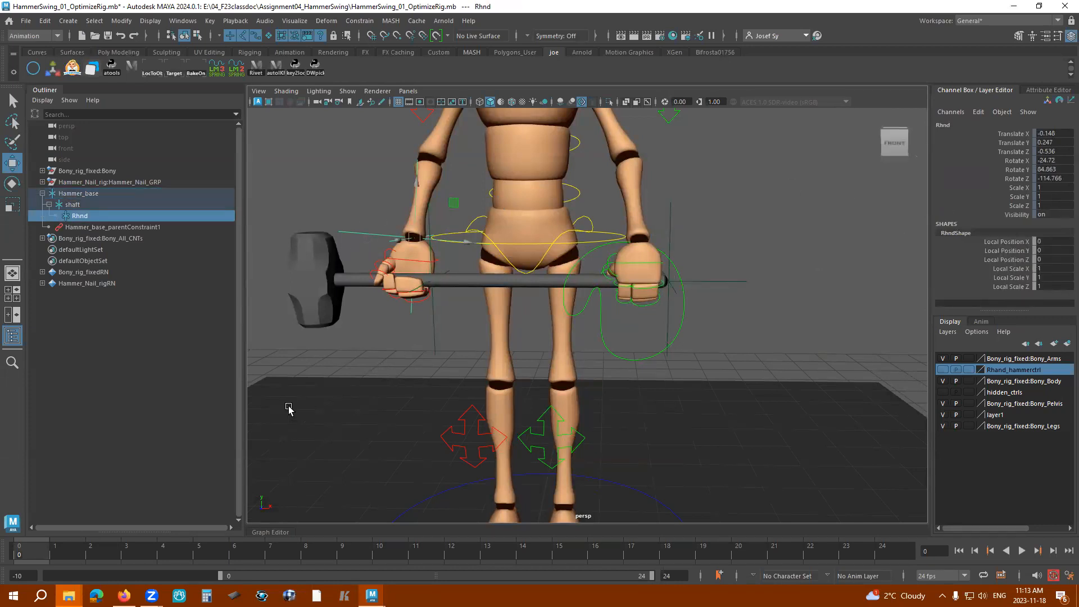
left_click(757, 203)
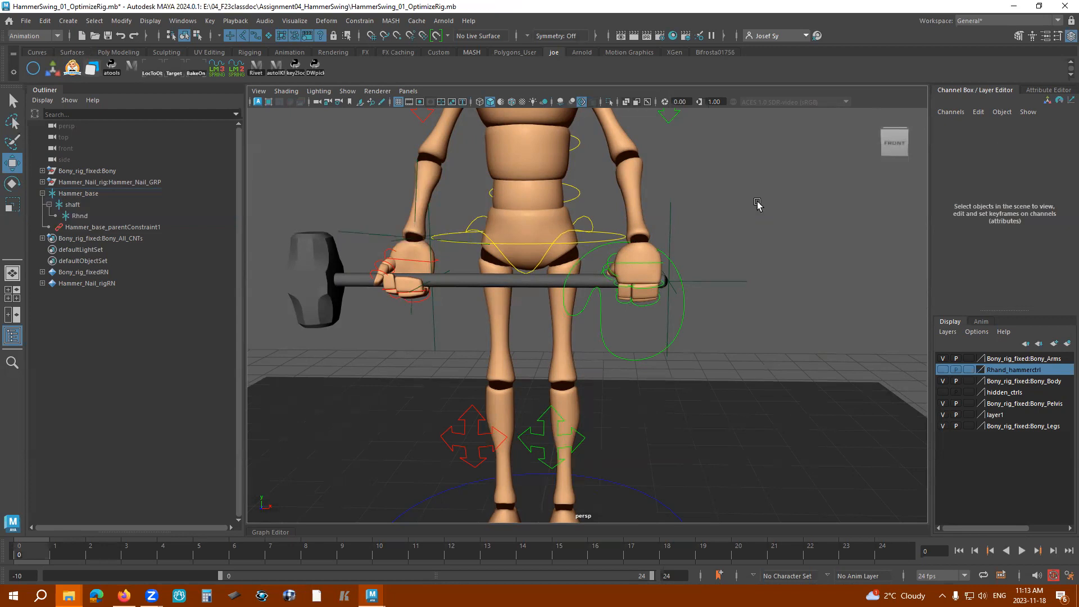
- Try sliding and rotating the shaft locator on the hammer handle, undo the changes and deselect it
left_click(434, 337)
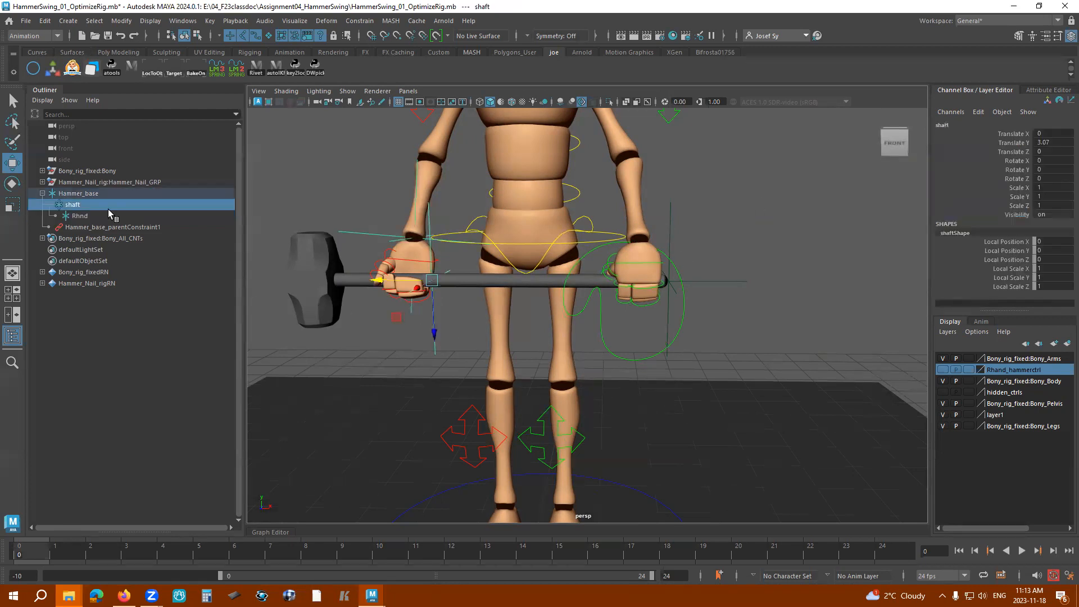
left_click_drag(390, 280, 417, 296)
key("e")
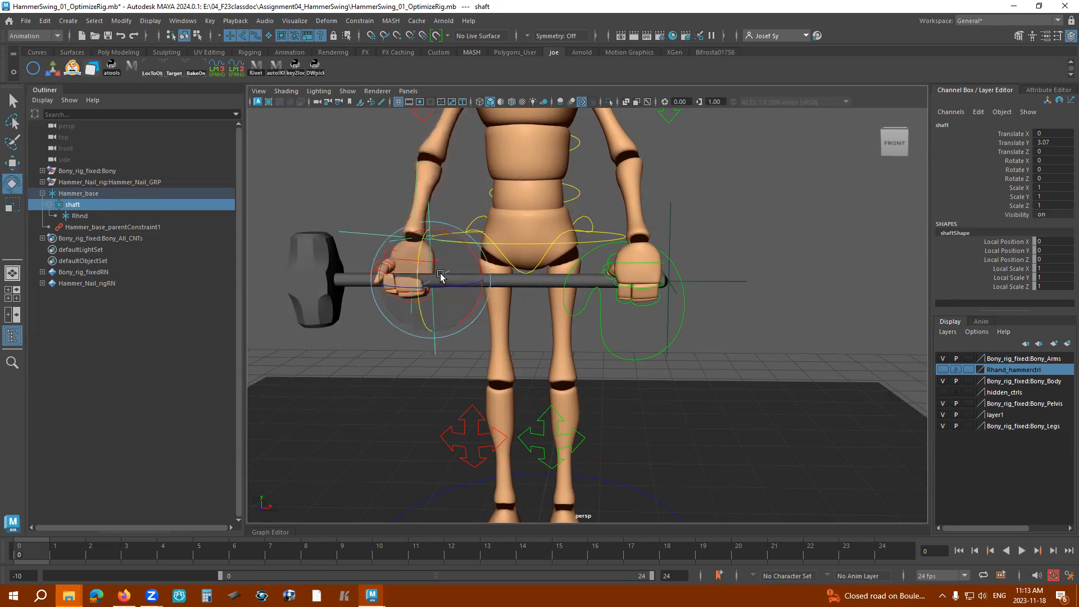
left_click_drag(419, 258, 512, 276)
key("ctrl+z")
left_click(831, 253)
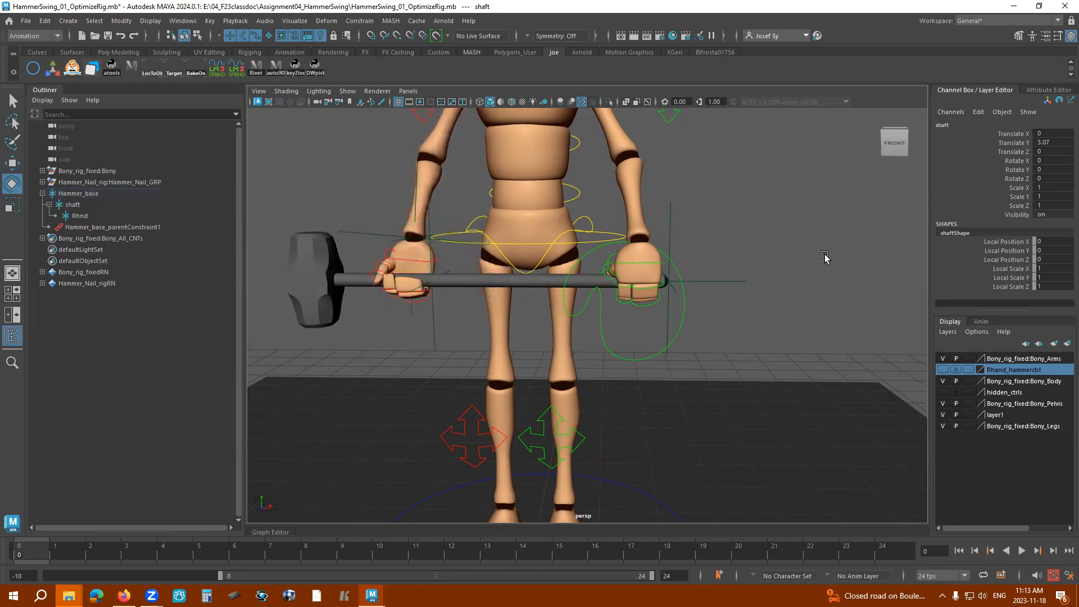
- Lock every transform and visibility channel of the shaft locator except Translate Y and Rotate Y
left_click(434, 316)
left_click_drag(1017, 137, 1022, 215)
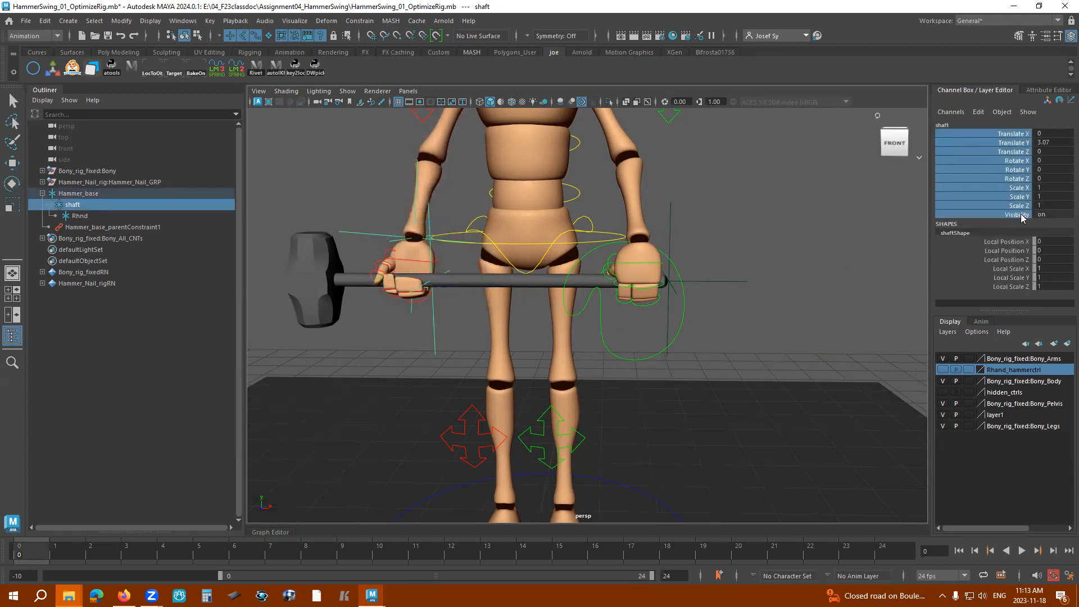
left_click(1023, 143, "ctrl")
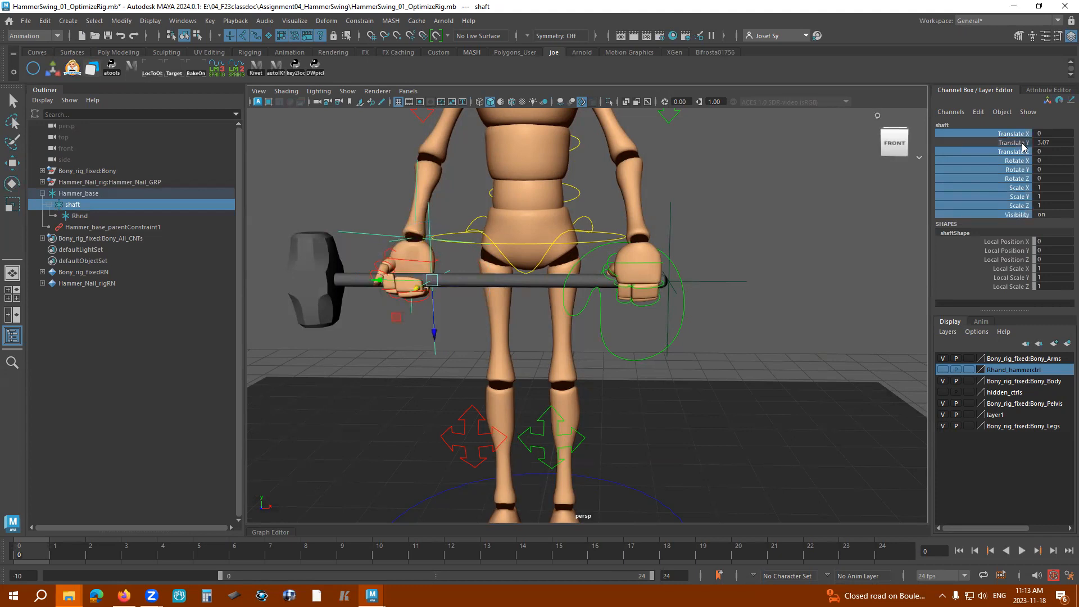
left_click(1020, 172, "ctrl")
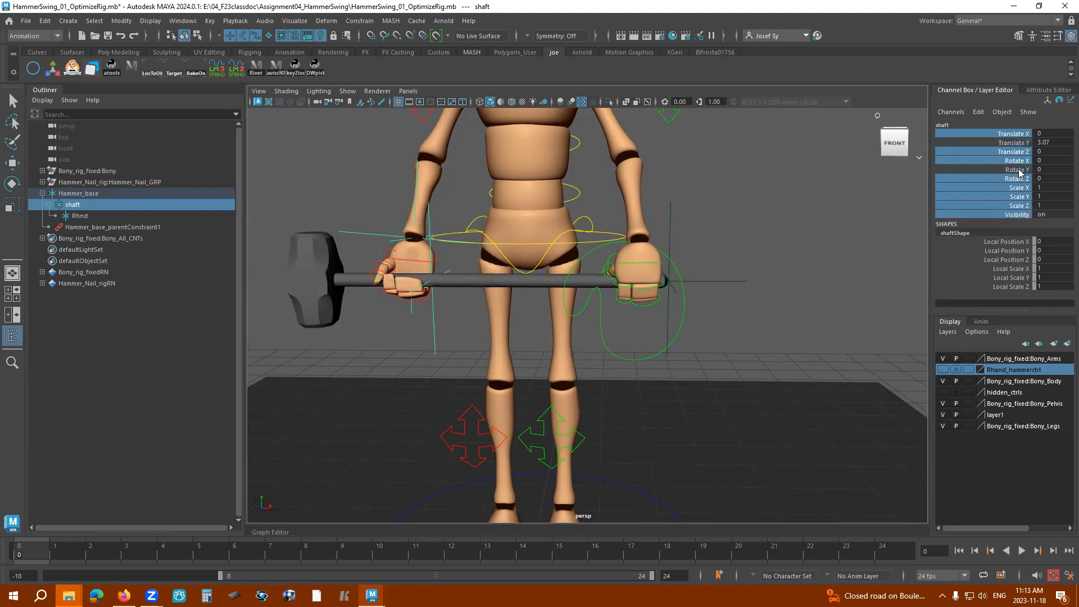
right_click(990, 193)
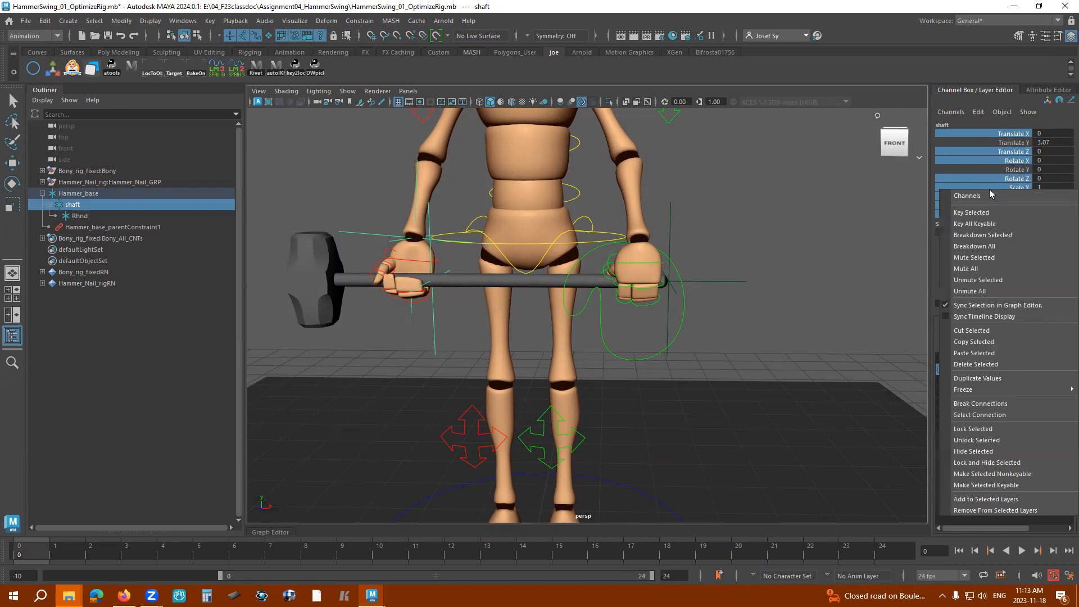
left_click(973, 429)
left_click(699, 257)
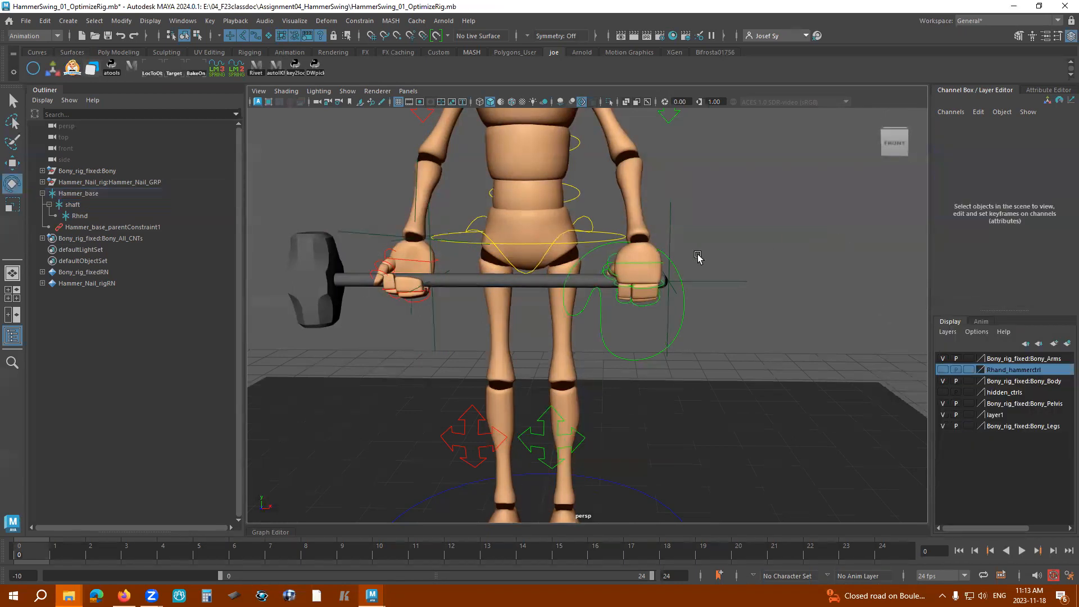
- Test the shaft locator's unlocked rotation and movement along the handle, and undo the test changes
left_click(433, 319)
left_click_drag(479, 258, 466, 255)
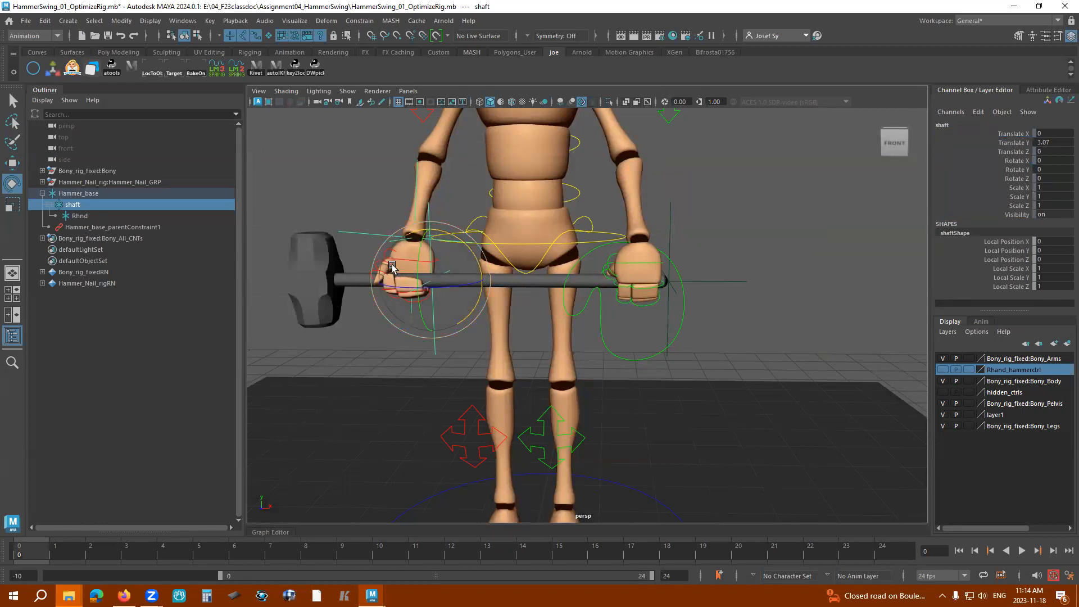
left_click_drag(414, 270, 406, 302)
key("ctrl+z")
key("w")
key("ctrl+z")
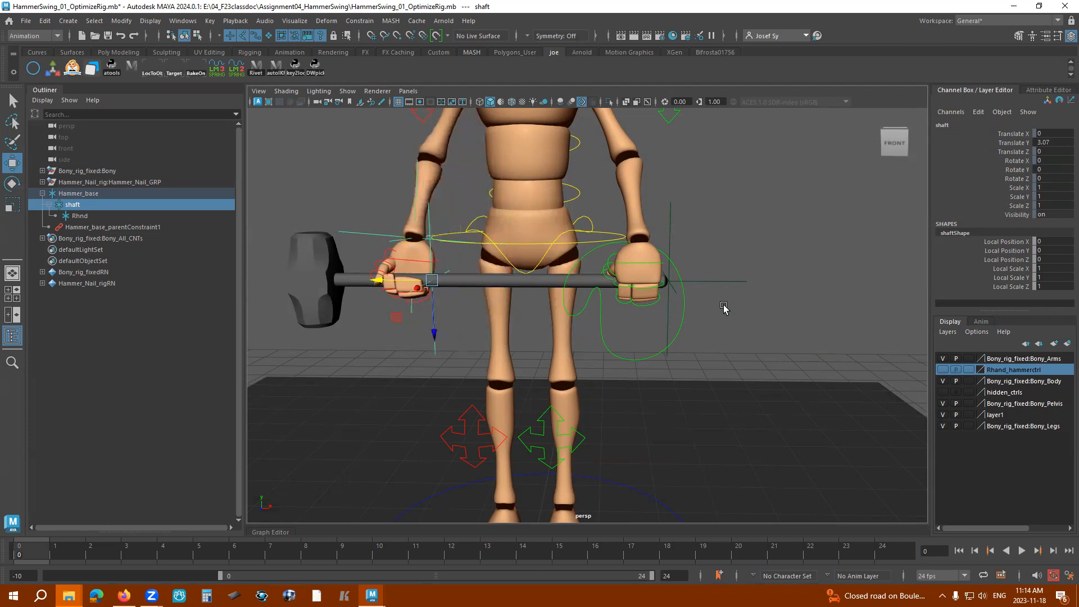
left_click(794, 256)
- Test the hammer hold by rotating and moving the left wrist control, and undo the test pose
left_click_drag(738, 243, 791, 253, "alt")
scroll(750, 258, "down", 5)
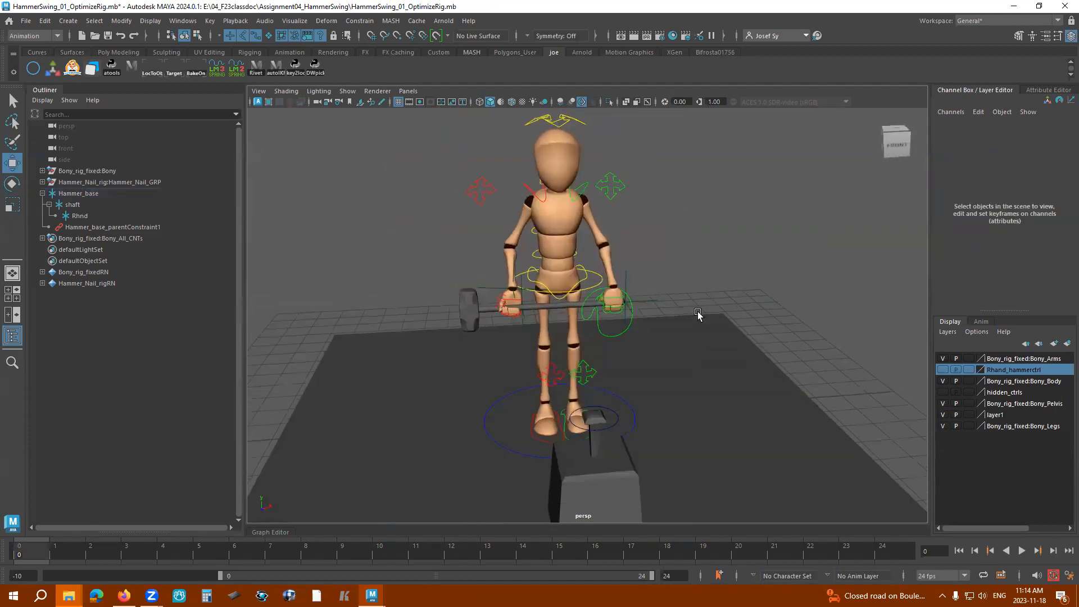
scroll(613, 317, "up", 3)
left_click(602, 322)
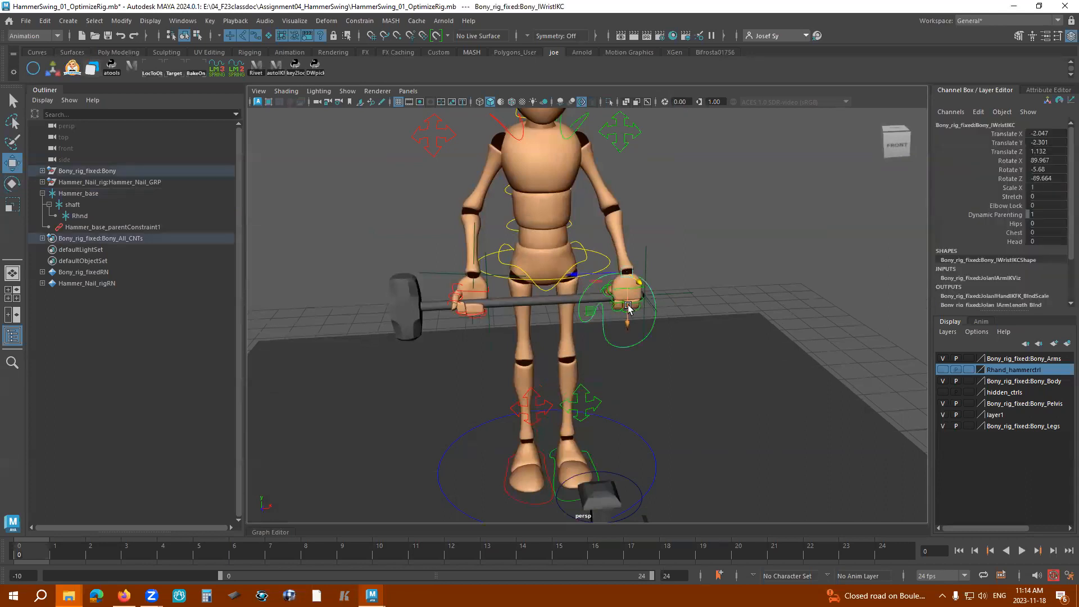
key("e")
left_click_drag(620, 285, 606, 267)
key("w")
key("e")
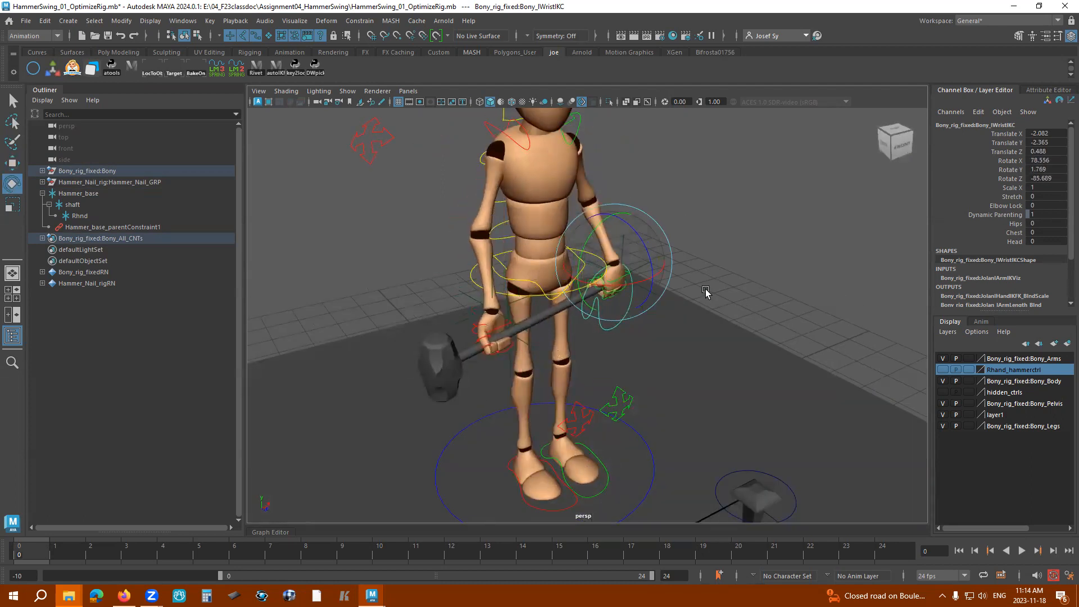
key("ctrl+z")
key("ctrl+z")
key("ctrl+z")
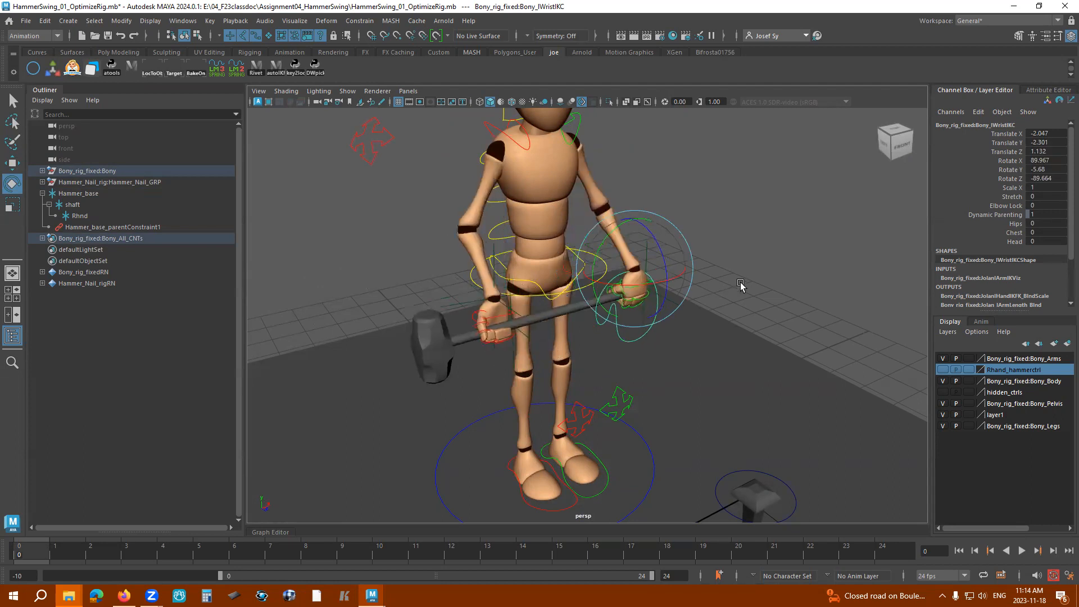
- Open Studio Library, select the HammerSwing_pose item and resize the window and its pane to show the pose options
left_click_drag(780, 281, 757, 280, "alt")
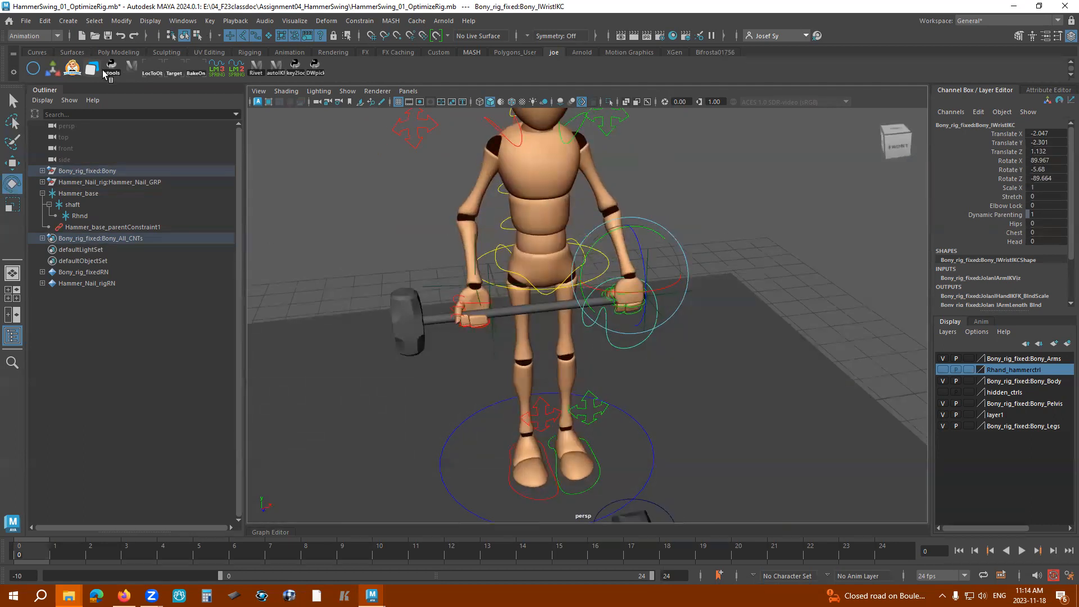
left_click(93, 69)
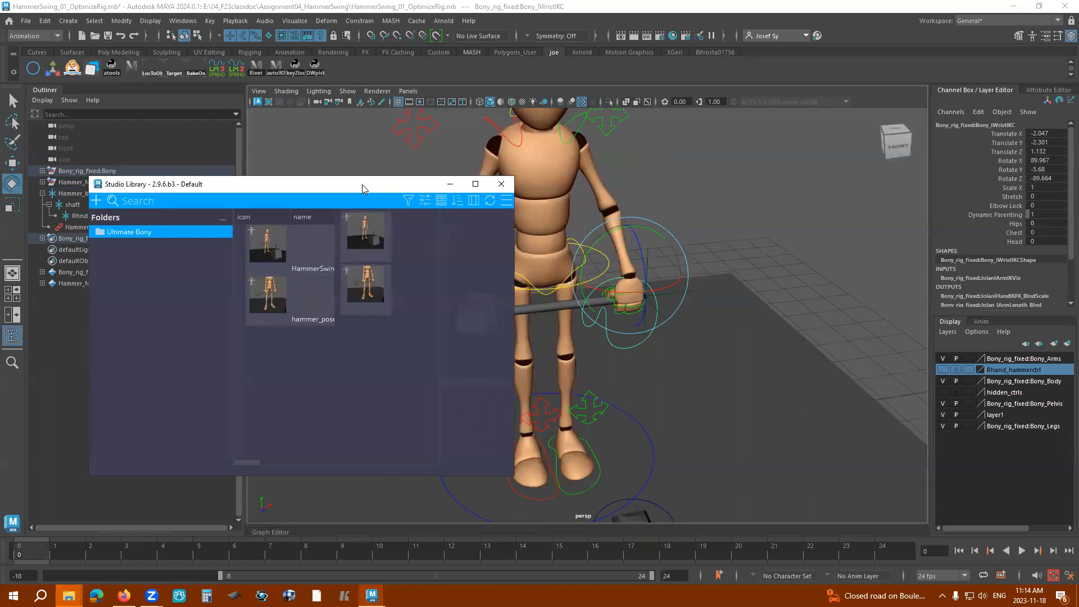
left_click_drag(362, 184, 309, 221)
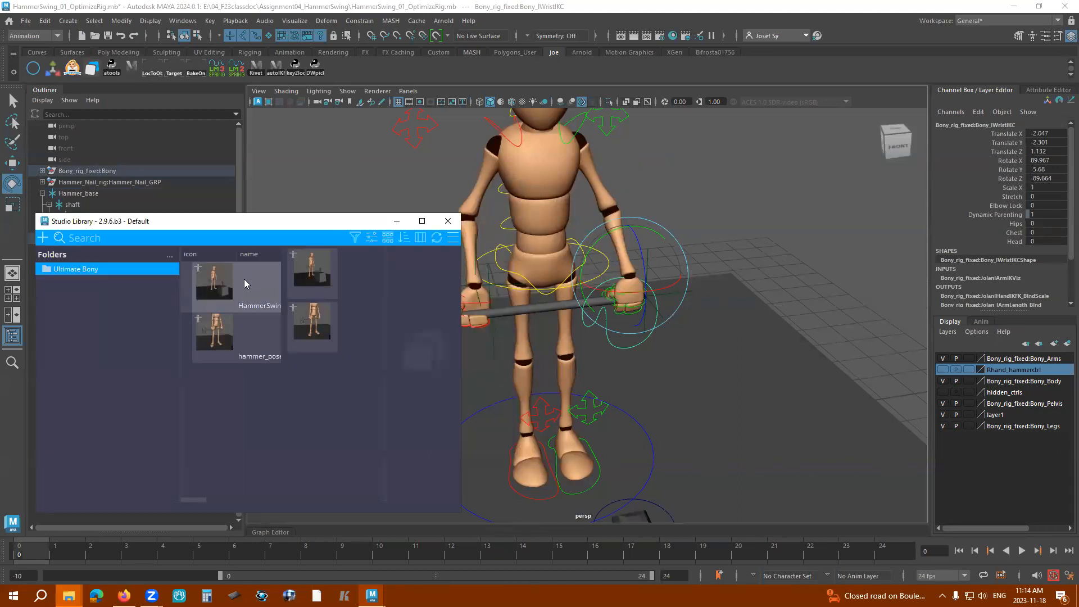
left_click(244, 279)
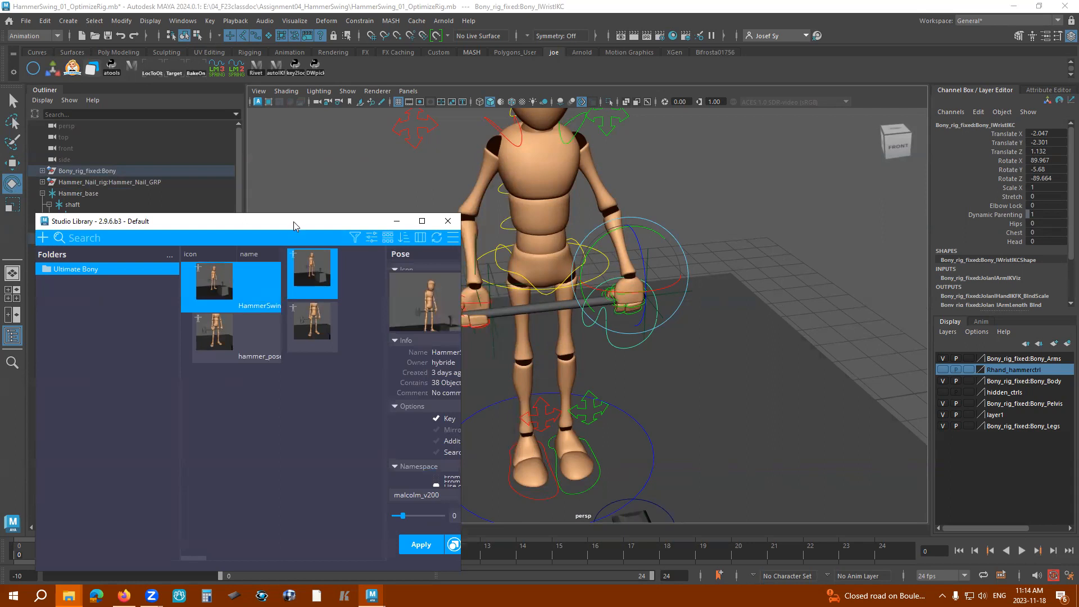
left_click_drag(294, 222, 283, 175)
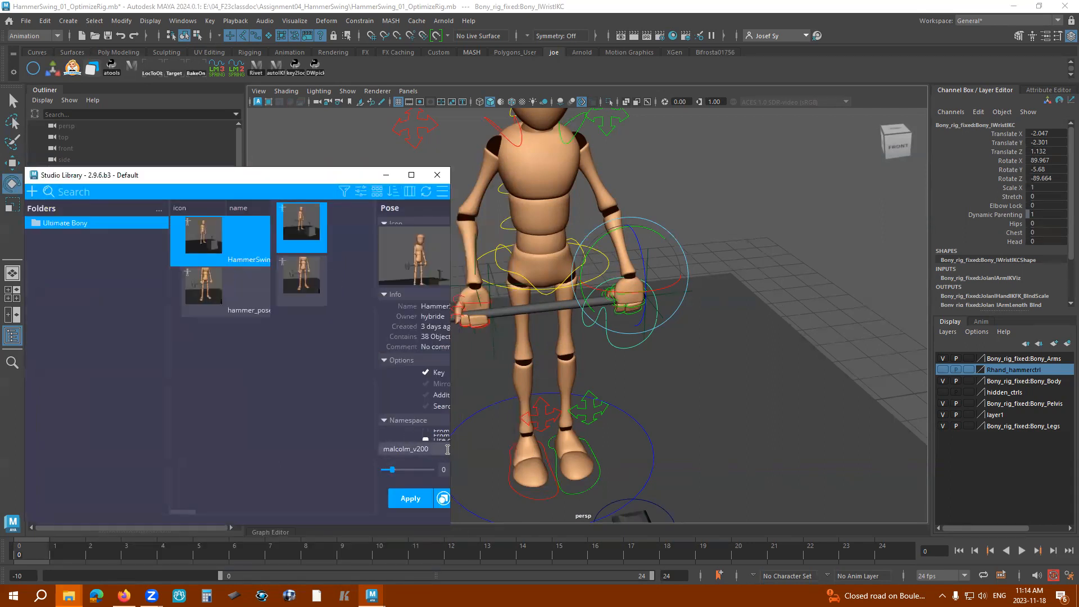
left_click_drag(450, 449, 577, 449)
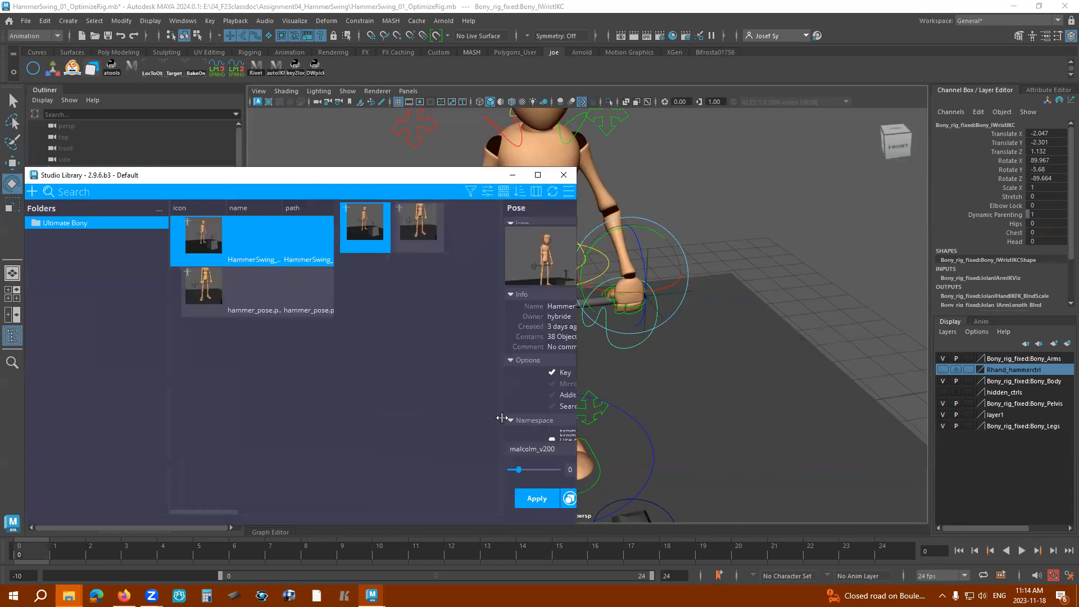
left_click_drag(502, 418, 443, 419)
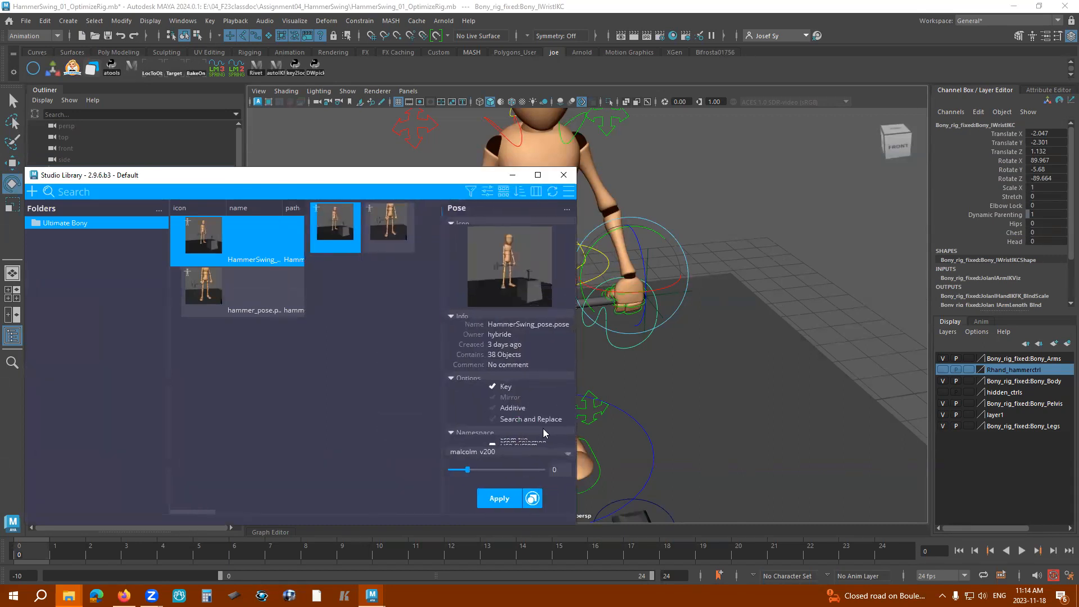
- Refresh the pose library with nothing selected in the scene and set the pose's namespace to Bony_rig_fixed
left_click(567, 453)
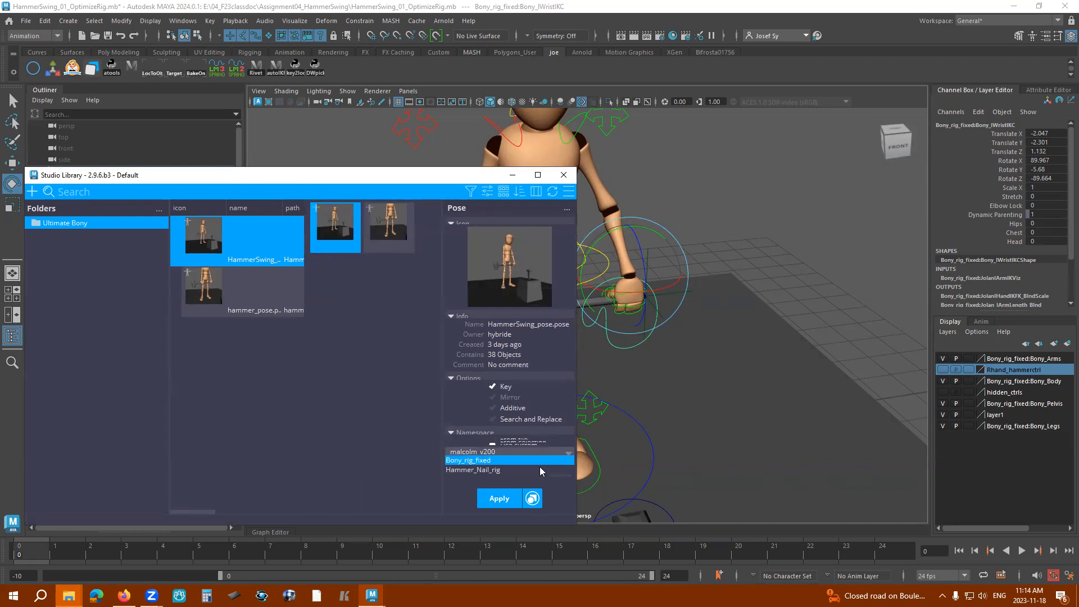
left_click(492, 462)
left_click(552, 192)
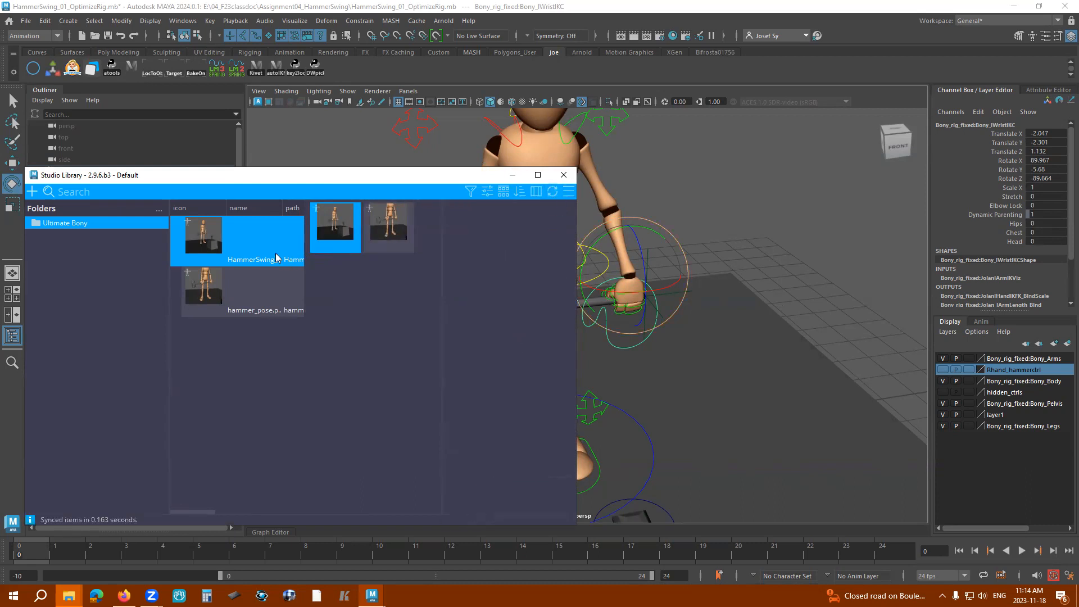
left_click(764, 194)
left_click(549, 194)
left_click(569, 453)
left_click(501, 458)
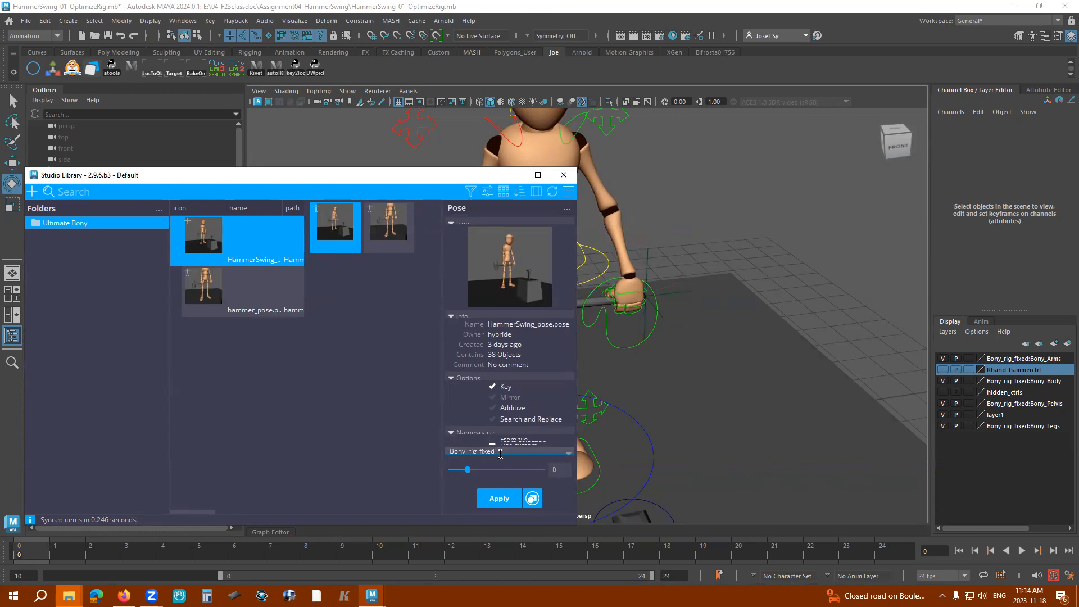
- Select the rig controls stored in HammerSwing_pose and inspect the selection around the character
right_click(254, 235)
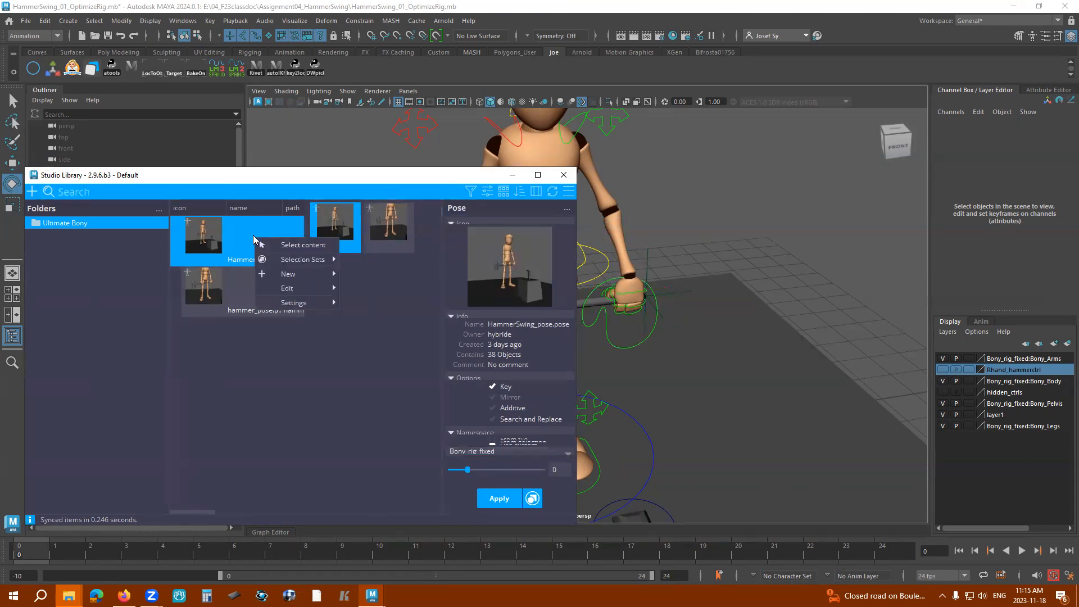
left_click(267, 248)
right_click_drag(742, 239, 658, 243, "alt")
left_click_drag(658, 243, 806, 292, "alt")
right_click_drag(805, 291, 842, 302, "alt")
middle_click_drag(866, 303, 811, 299, "alt")
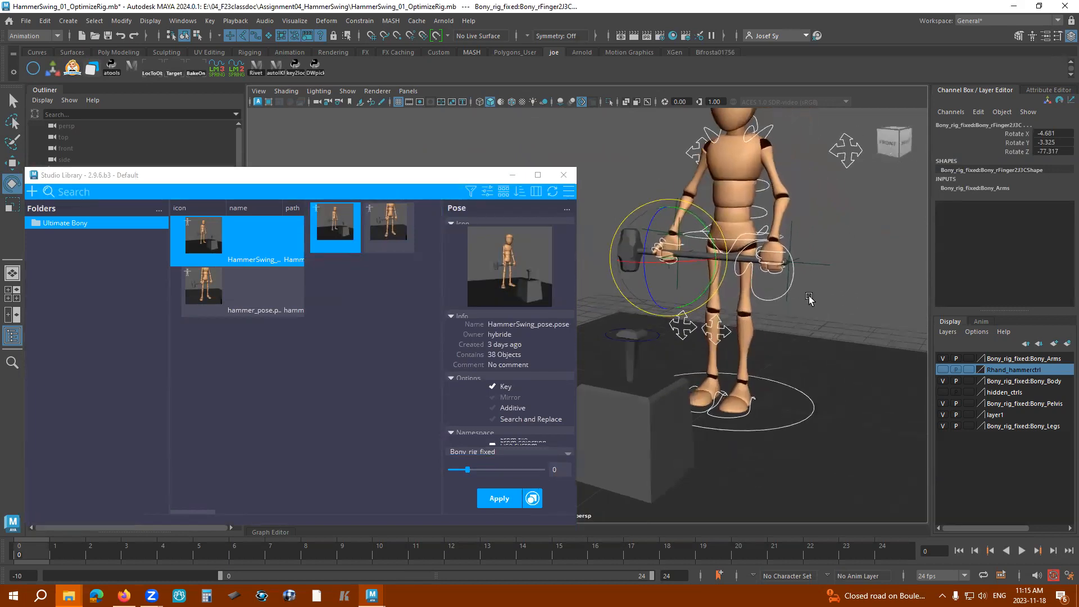
right_click_drag(810, 299, 815, 312, "alt")
left_click_drag(815, 311, 772, 290, "alt")
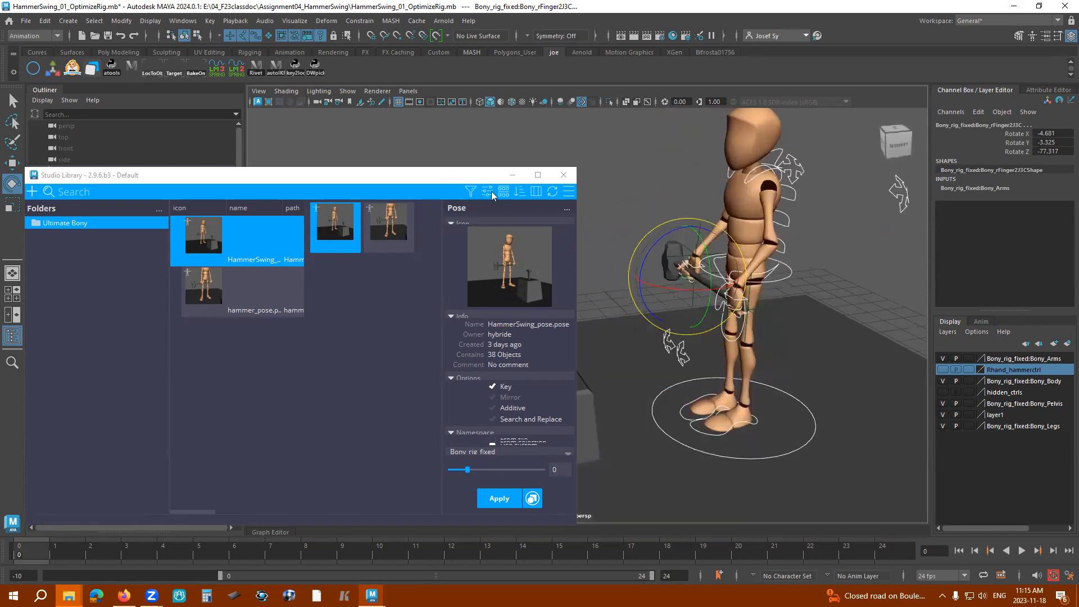
- Close Studio Library, clear the control selection and check the Hammer_base locator in the Outliner
left_click(564, 175)
scroll(833, 260, "down", 5)
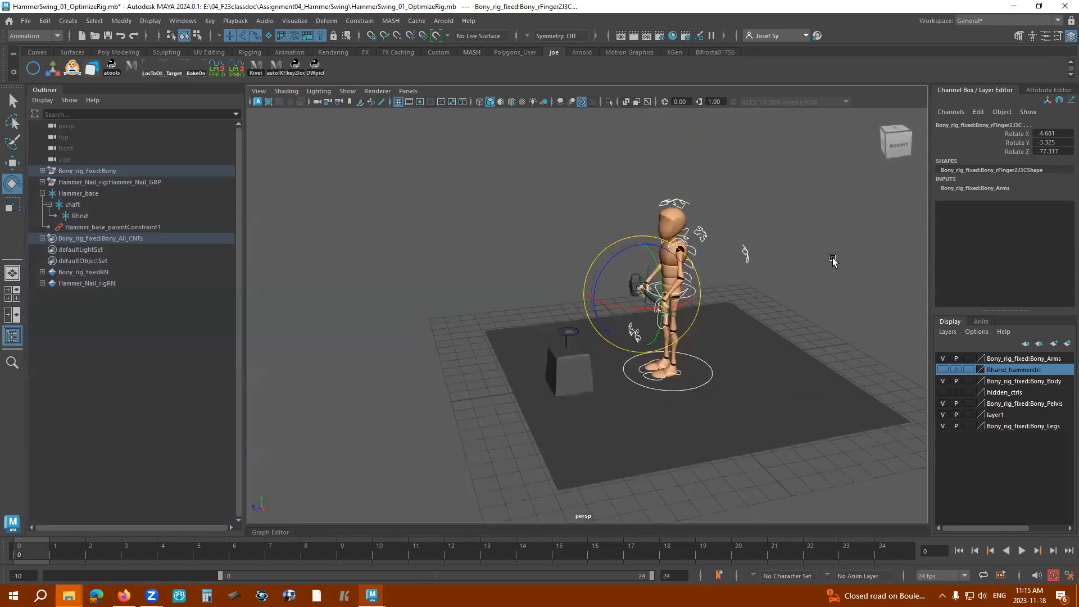
left_click(779, 271)
left_click_drag(616, 168, 578, 218)
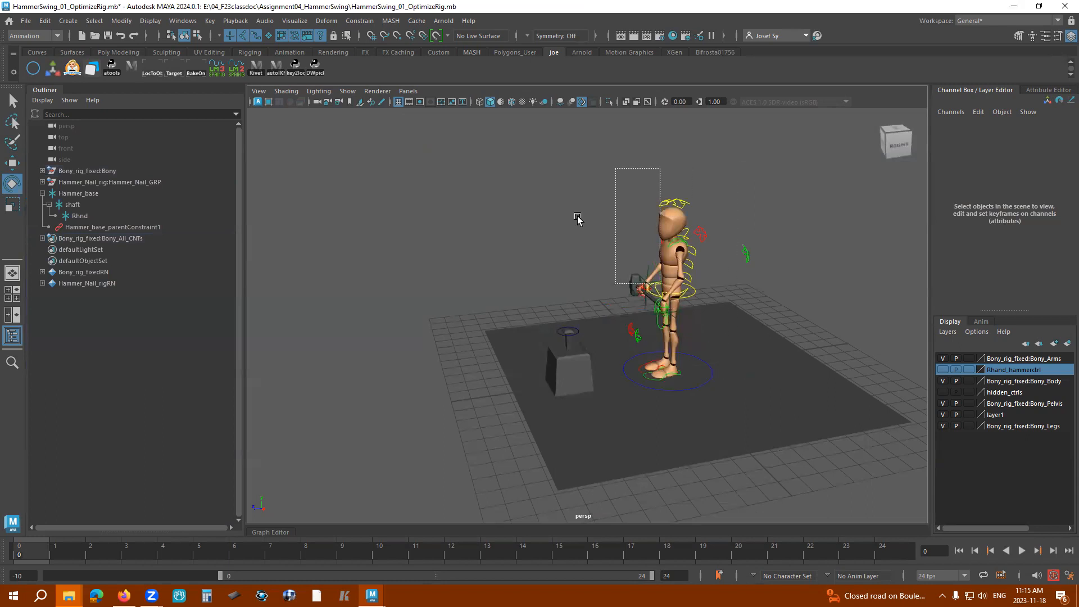
left_click(75, 195)
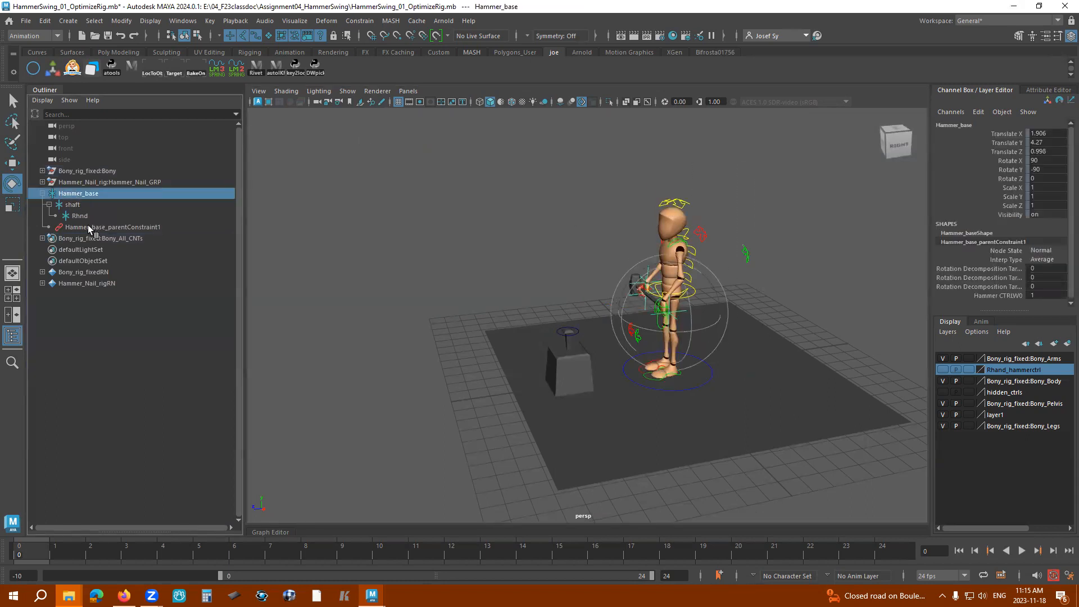
- Select all of the character's rig controls plus the shaft locator, leaving Hammer_base and Rhnd out of the selection
left_click(742, 150)
left_click_drag(628, 169, 707, 376)
key("f")
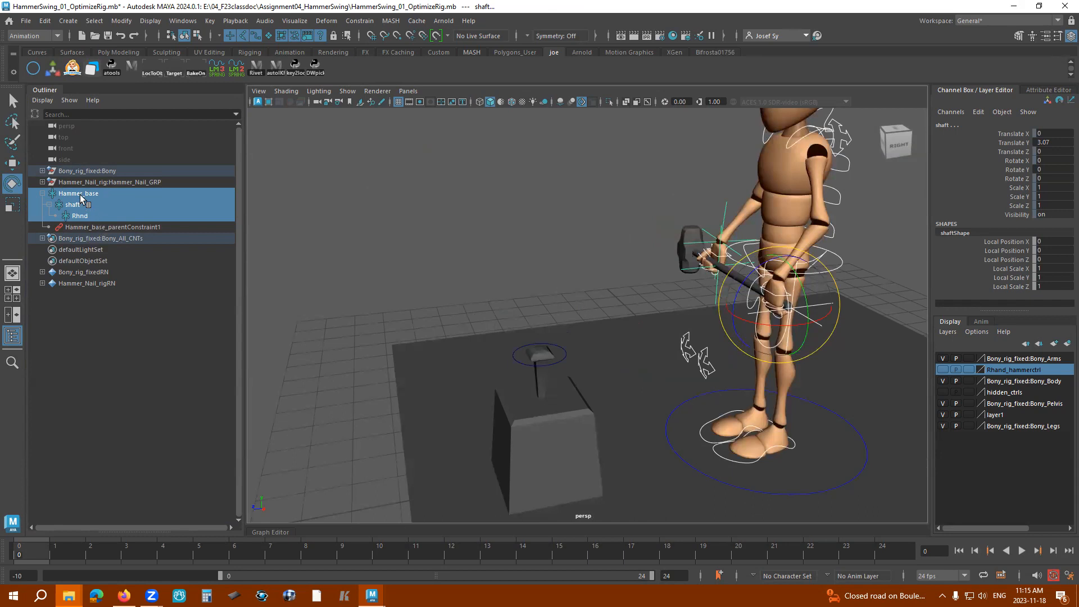
left_click(80, 195, "ctrl")
left_click(85, 218, "ctrl")
left_click_drag(846, 312, 896, 317, "alt")
middle_click_drag(858, 309, 813, 304, "alt")
left_click_drag(718, 402, 663, 348, "alt")
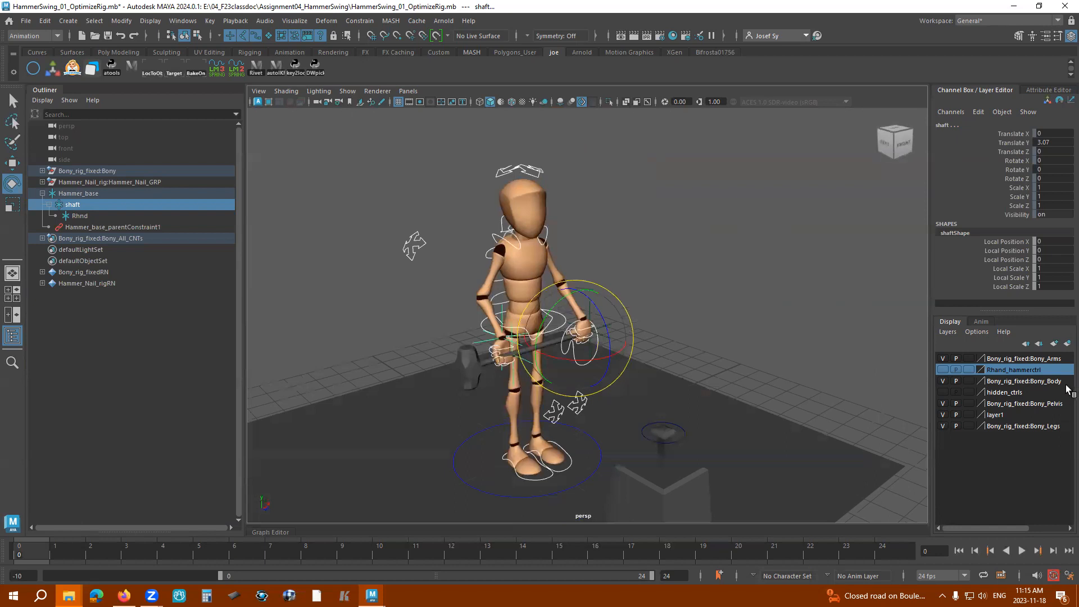
- Create a display layer from the selected controls and rename it KeyALL
left_click(1067, 344)
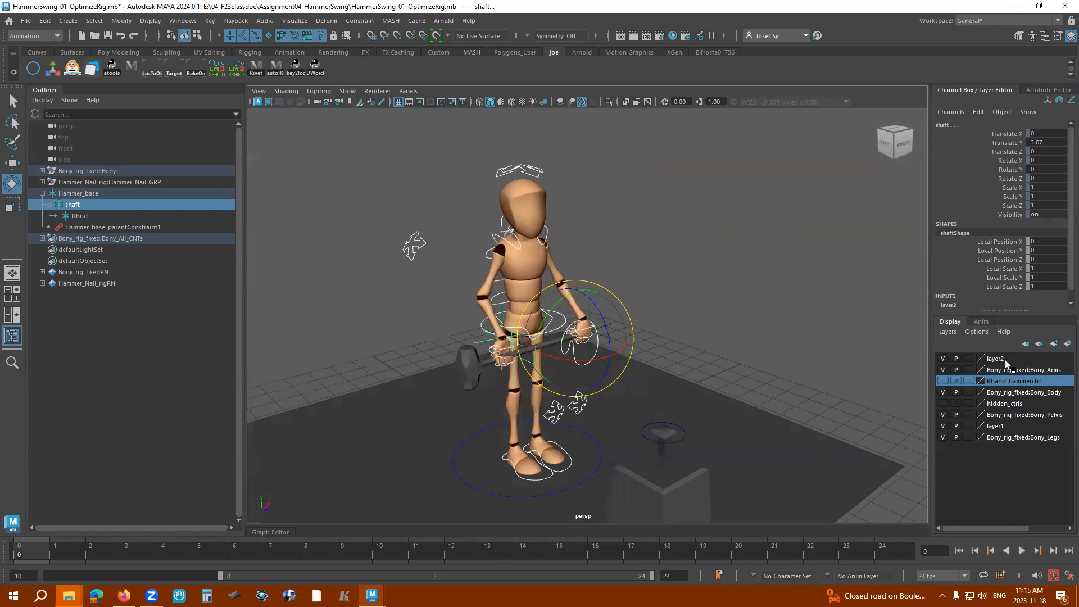
double_click(1009, 359)
left_click_drag(361, 242, 391, 226)
type("Ke")
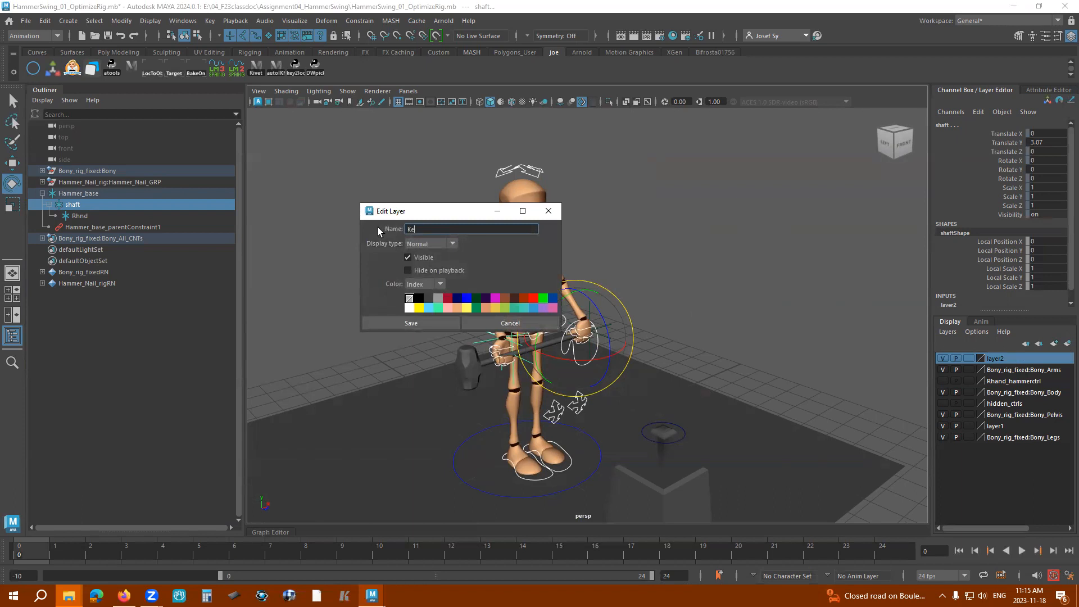
type("yALL")
key("Tab")
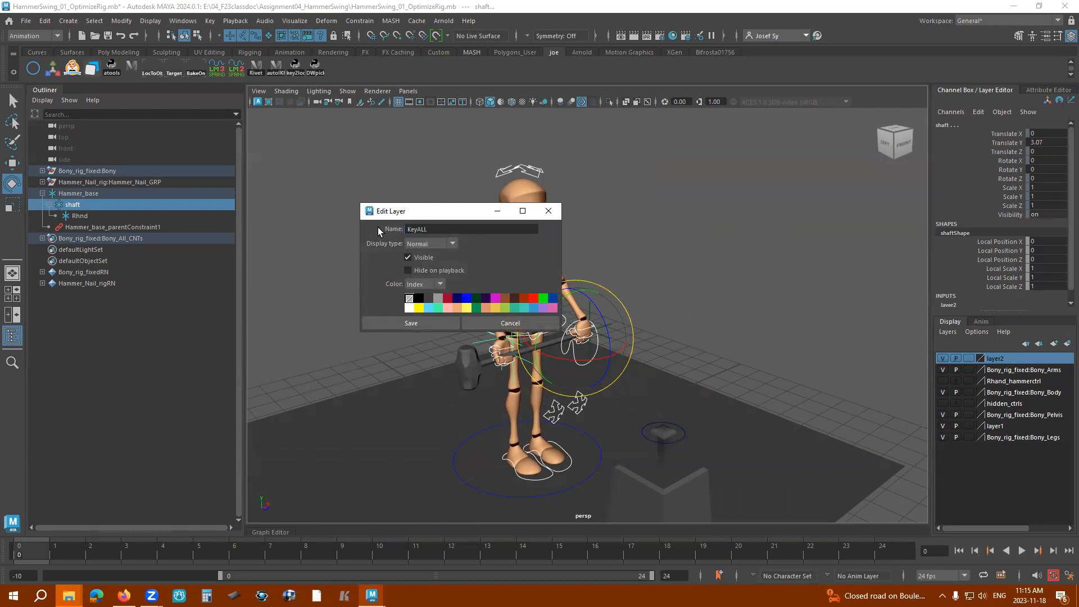
left_click(396, 325)
- Select the objects of the KeyALL layer, set a keyframe on them at frame 0 and clear the selection
left_click(768, 258)
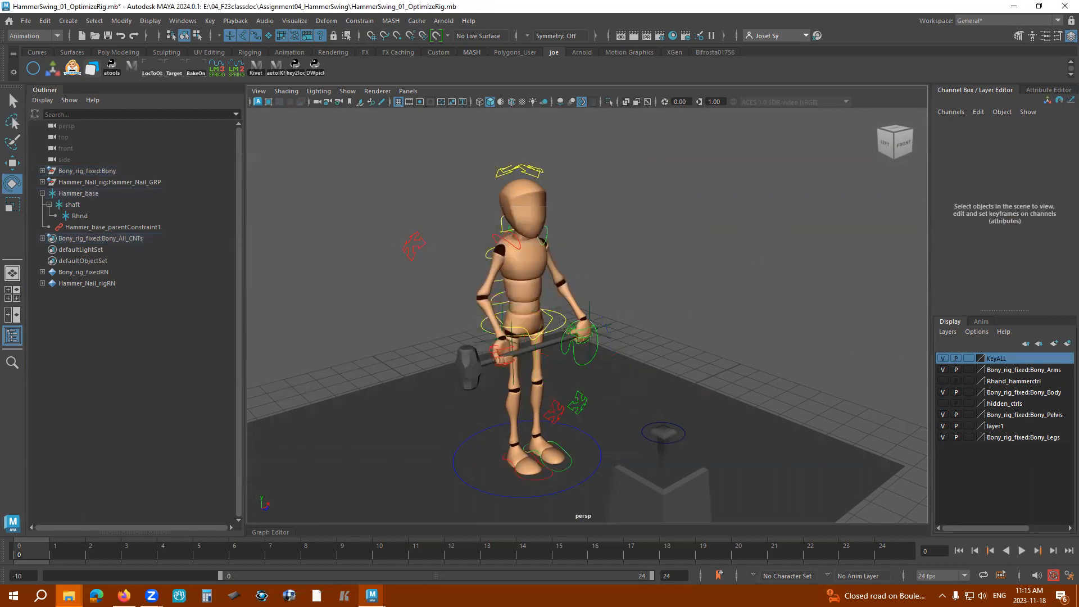
key("alt+v")
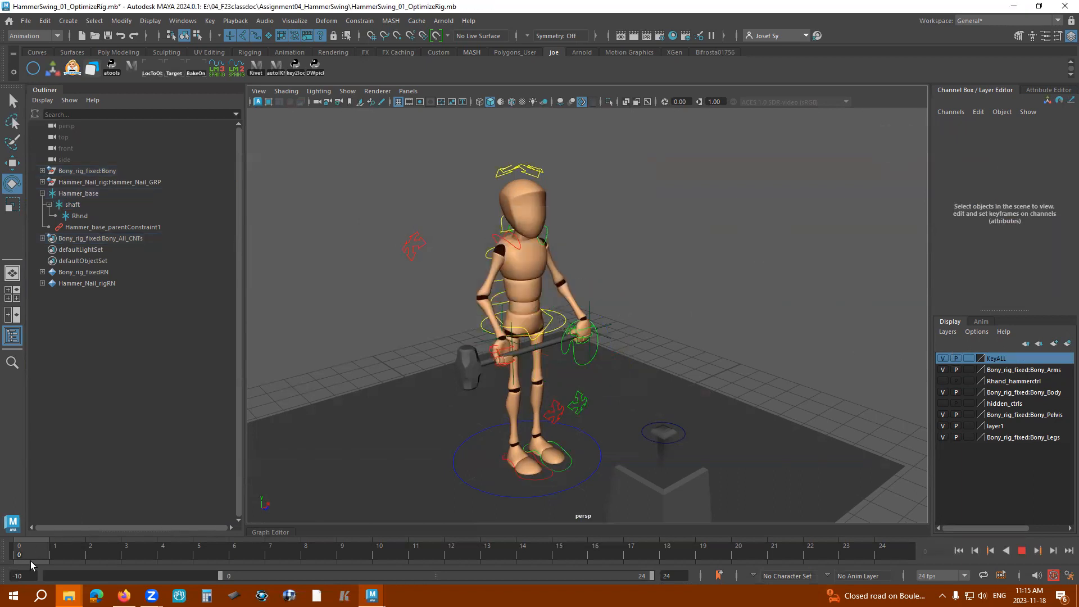
key("alt+v")
right_click(1036, 358)
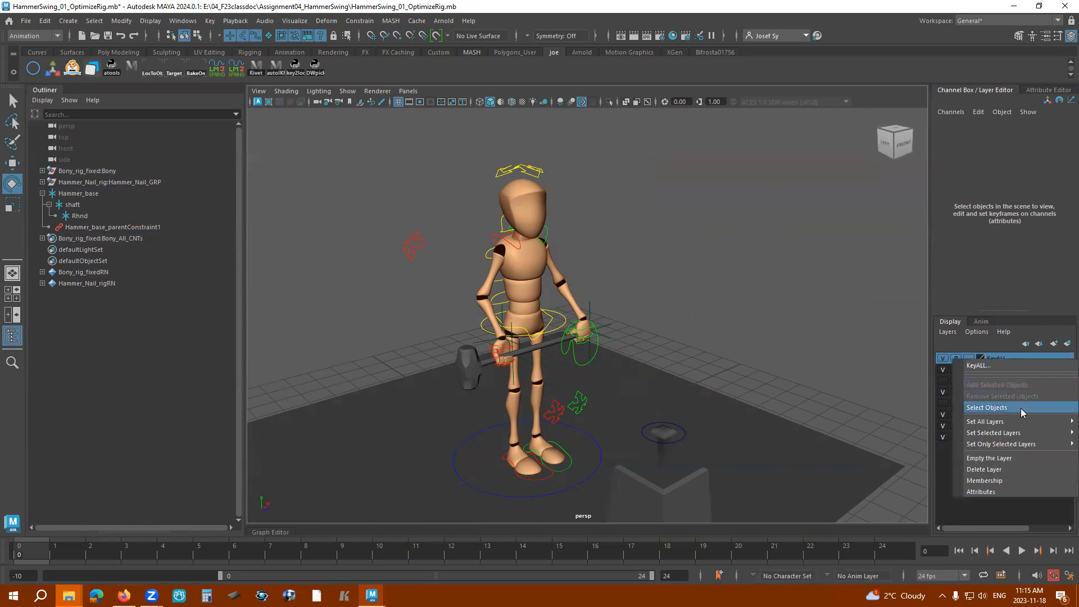
left_click(1021, 408)
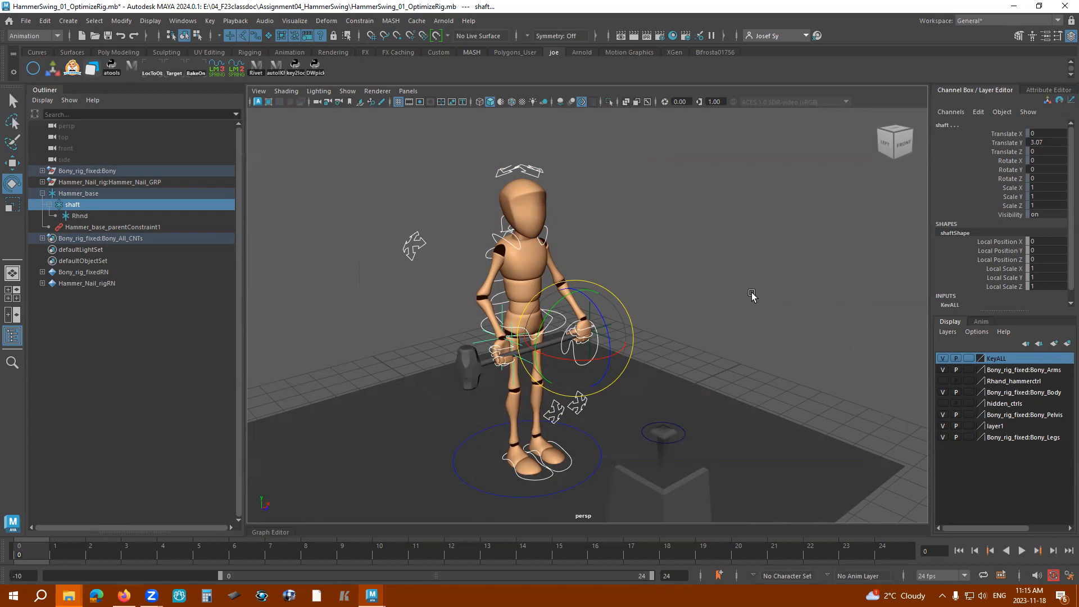
key("s")
left_click(743, 274)
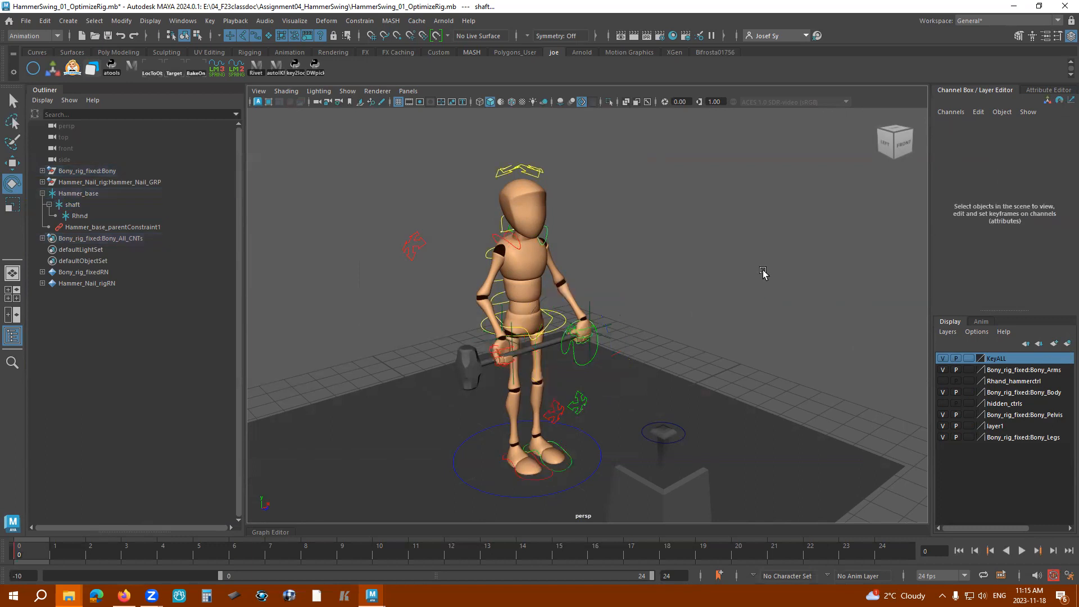
- Select the KeyALL layer's objects again, apply HammerSwing_pose from Studio Library at 100 and put the library window away
left_click_drag(737, 301, 669, 304, "alt")
scroll(669, 304, "down", 3)
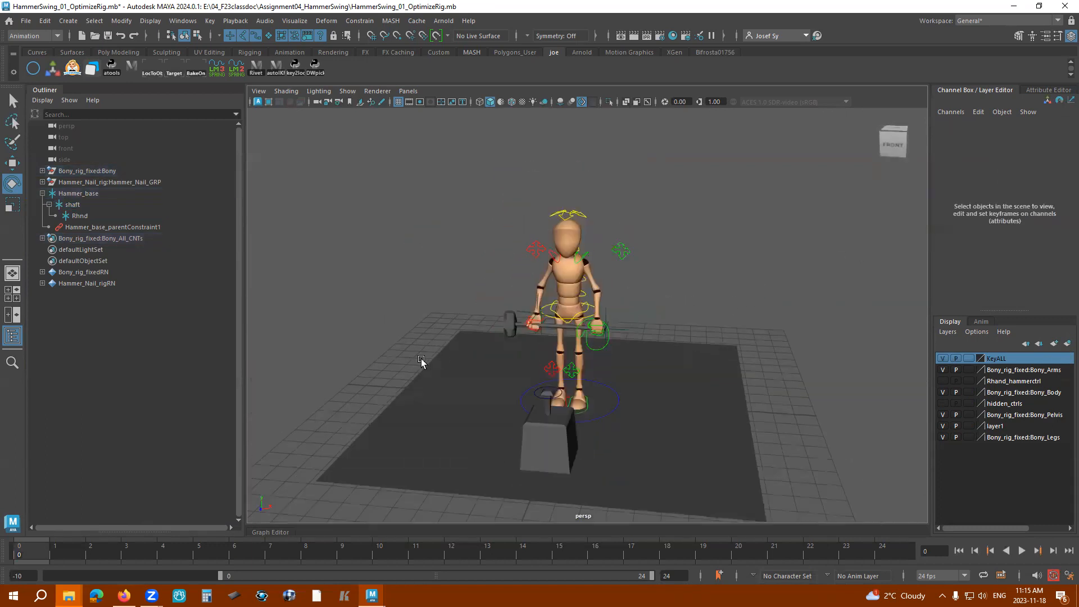
right_click(1006, 376)
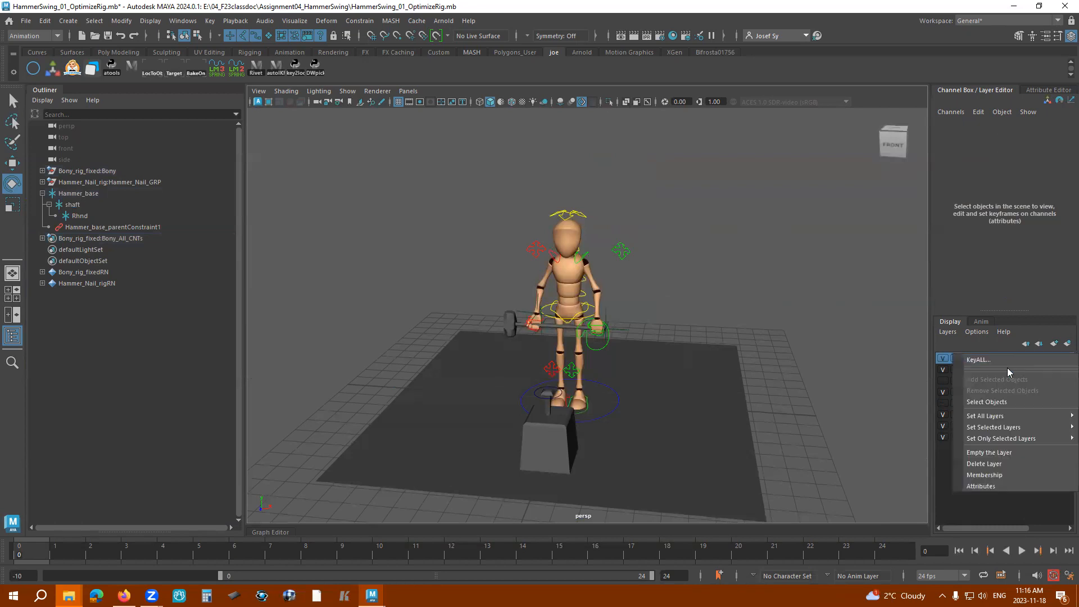
left_click(963, 400)
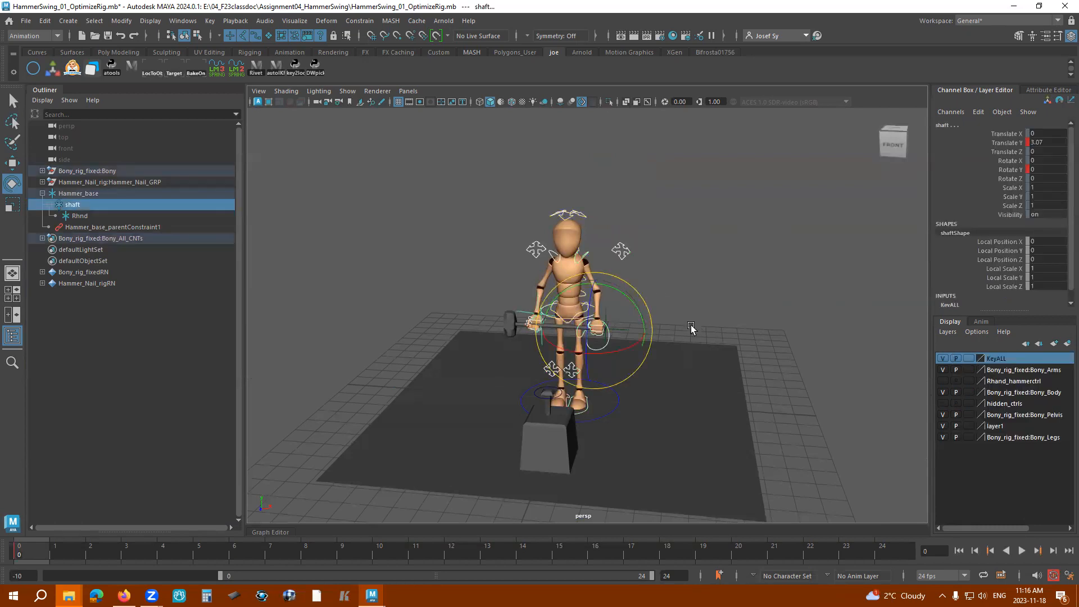
left_click_drag(428, 288, 586, 282, "alt")
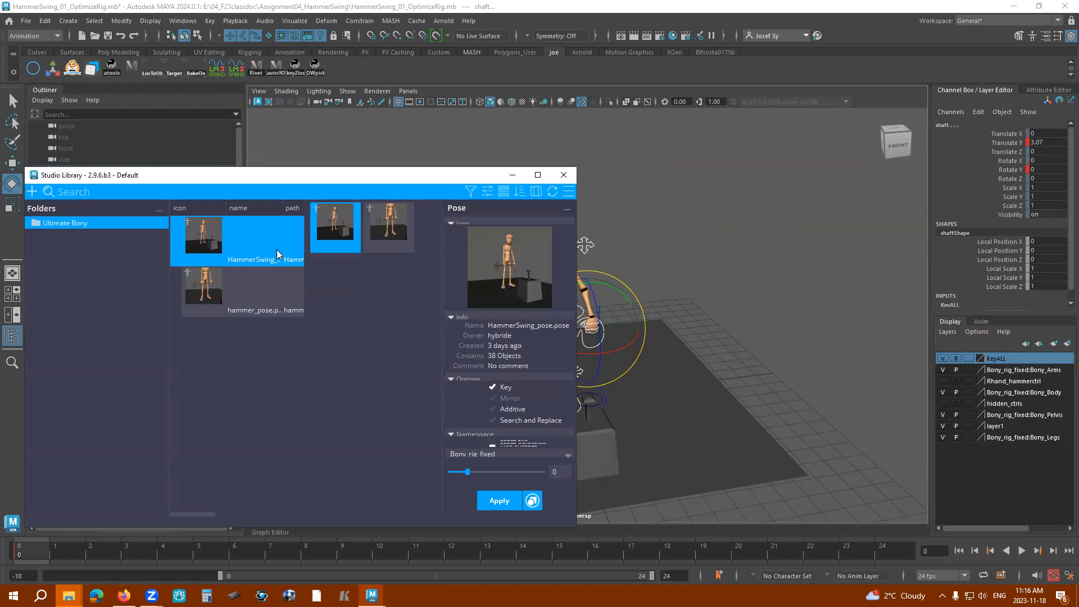
left_click_drag(327, 175, 314, 125)
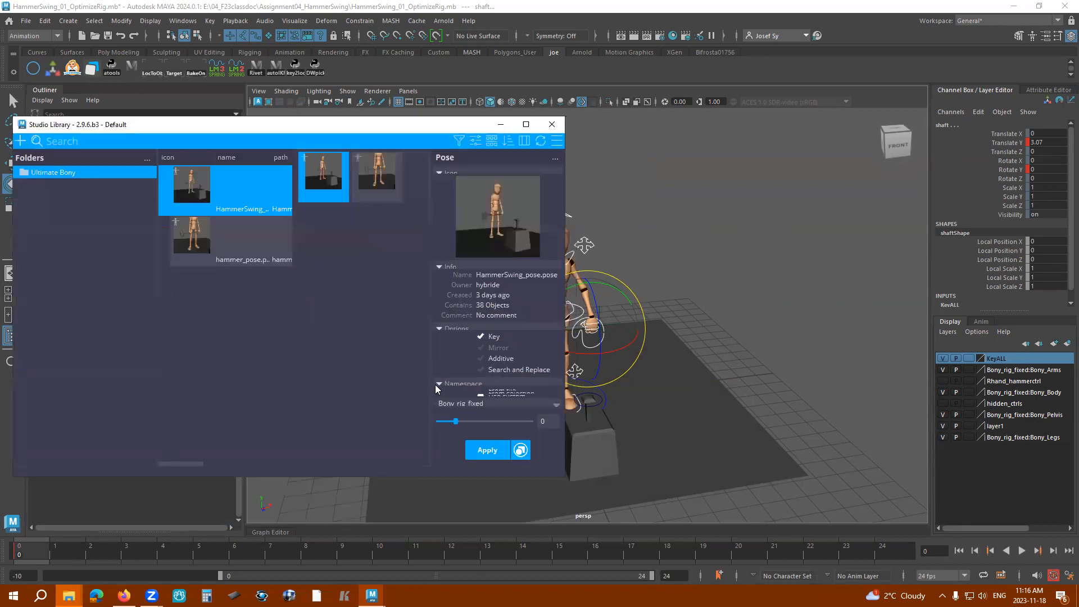
left_click(484, 449)
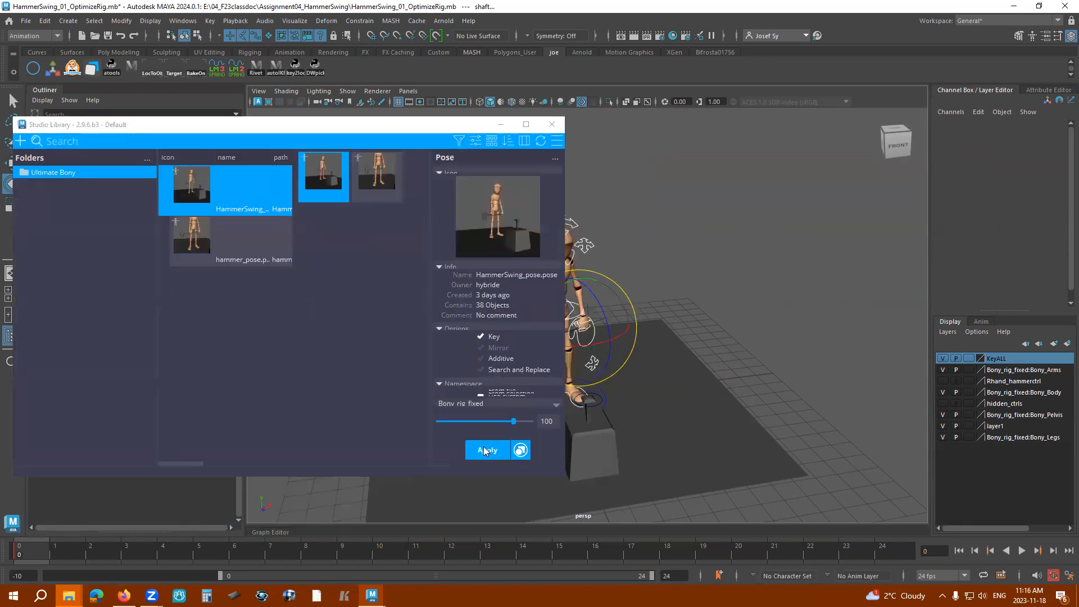
left_click(501, 128)
- Examine how both hands hold the hammer handle in the applied pose from several angles
left_click_drag(483, 287, 677, 294, "alt")
scroll(666, 305, "up", 3)
scroll(666, 306, "up", 5)
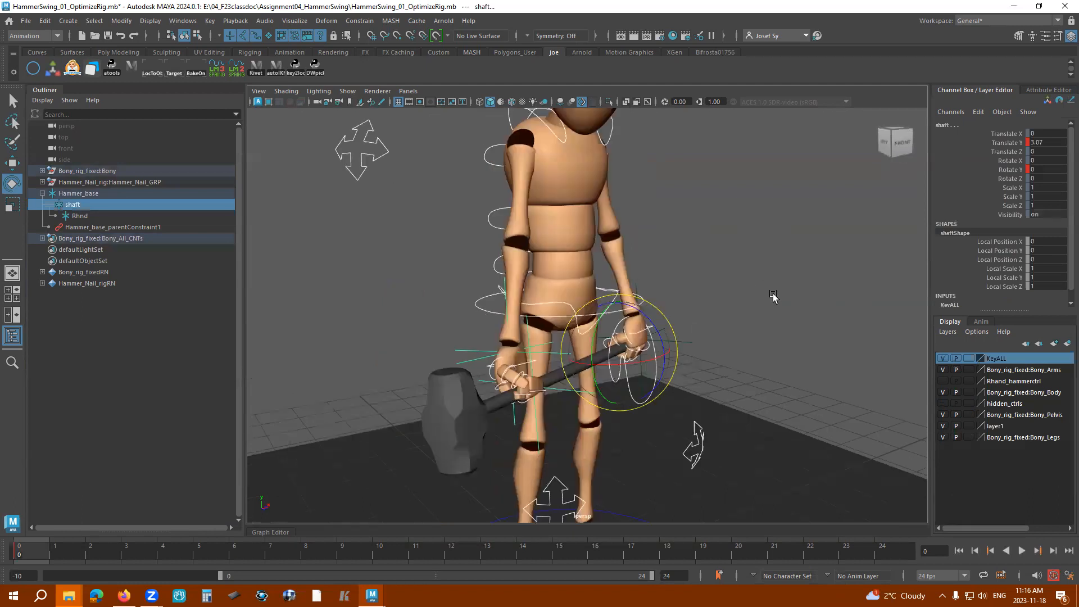
scroll(708, 290, "down", 1)
scroll(708, 289, "up", 1)
left_click_drag(699, 306, 697, 298, "alt")
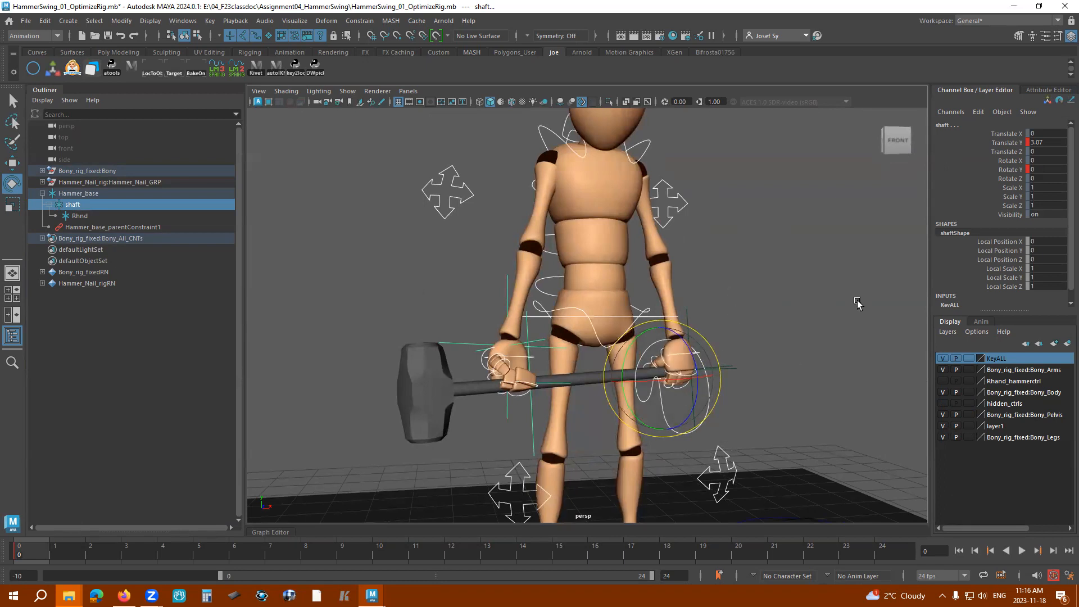
left_click_drag(514, 396, 516, 371, "alt")
left_click_drag(603, 401, 633, 423, "alt")
- Move the left wrist IK control to about -2.18, -2.57, -0.08 and rotate it slightly to fit the hand to the hammer handle
left_click(652, 389)
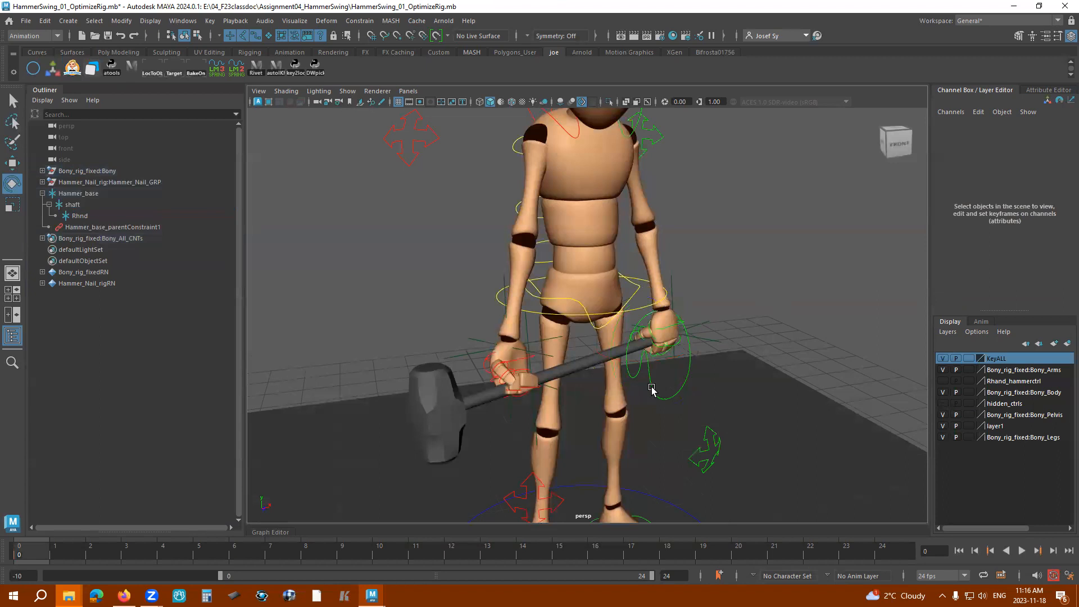
left_click(655, 387)
key("w")
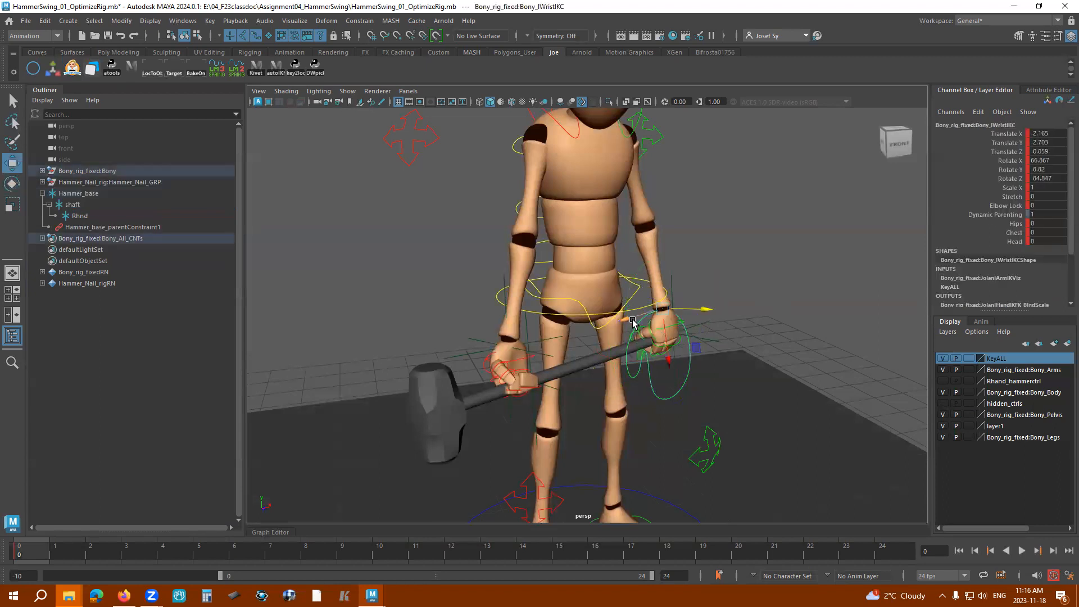
left_click_drag(664, 348, 633, 331)
key("e")
left_click_drag(656, 391, 621, 333, "alt")
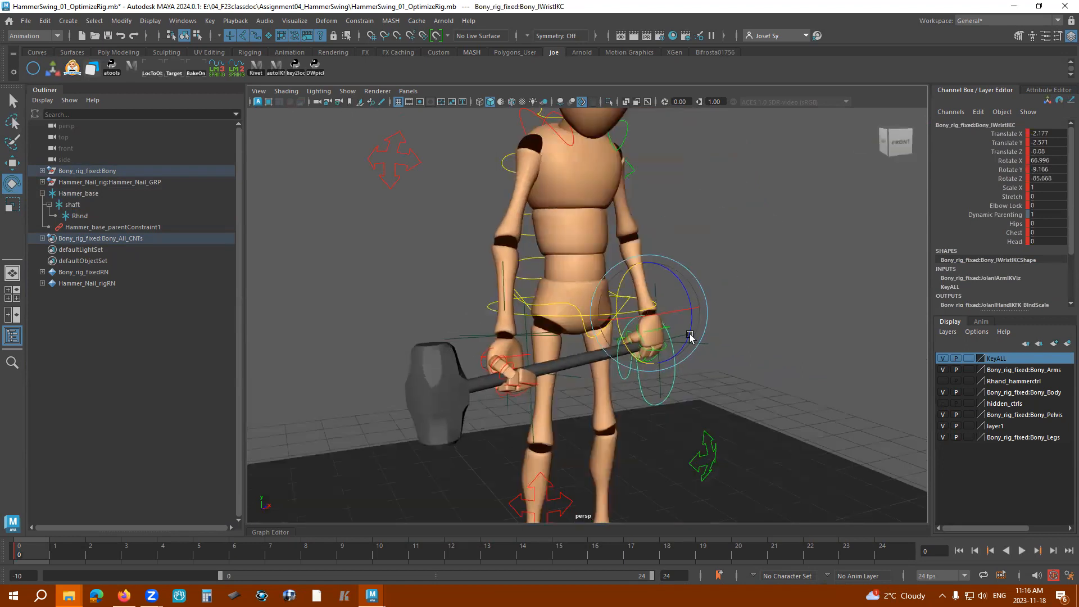